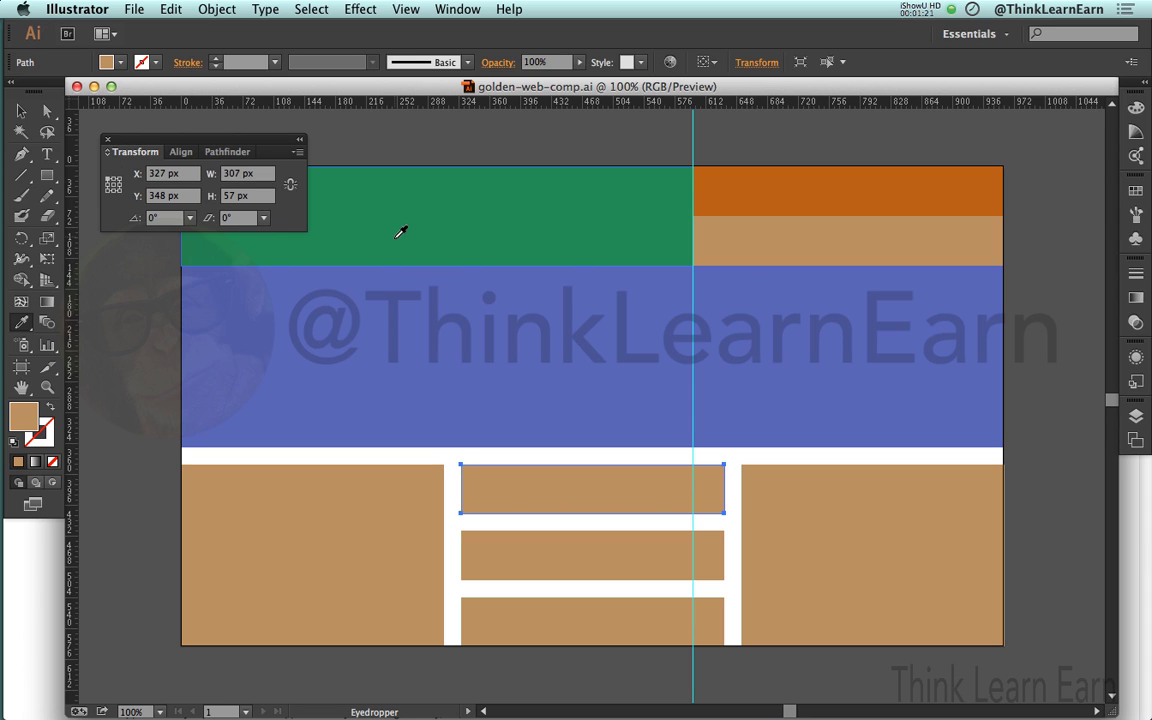
Step: Inspect the dimensions of the green header rectangle and the orange rectangle beside it, keeping the Transform values in view
left_click_drag(277, 146, 275, 139)
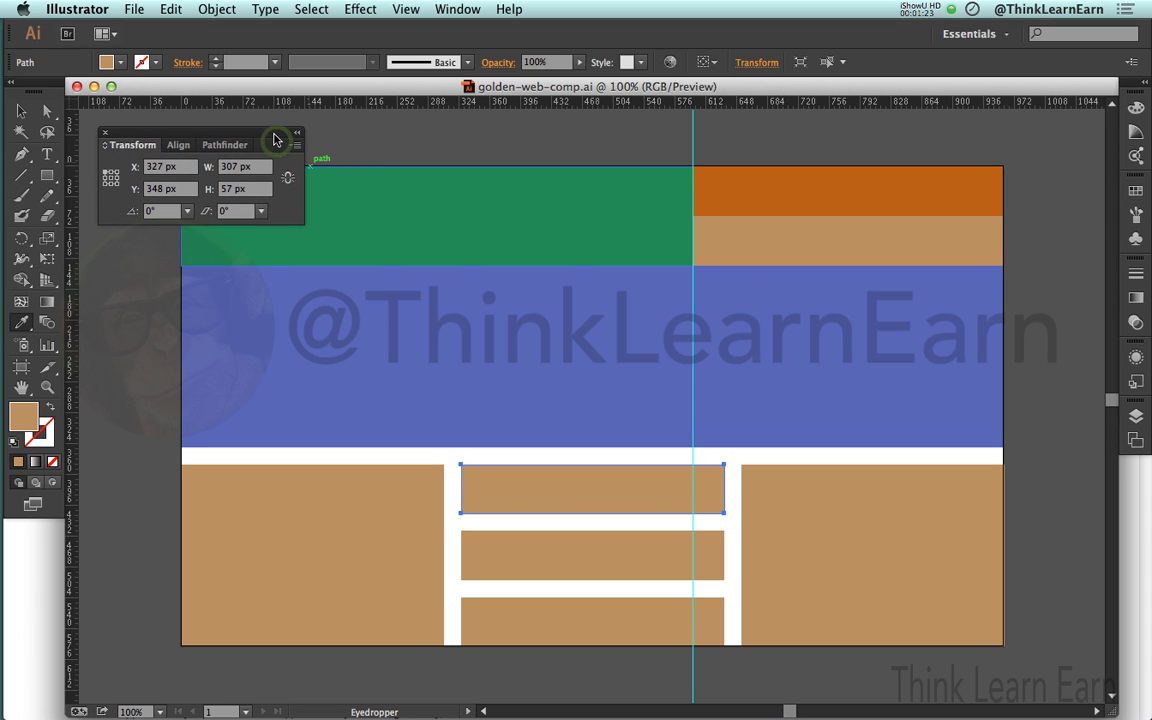
key("Tab")
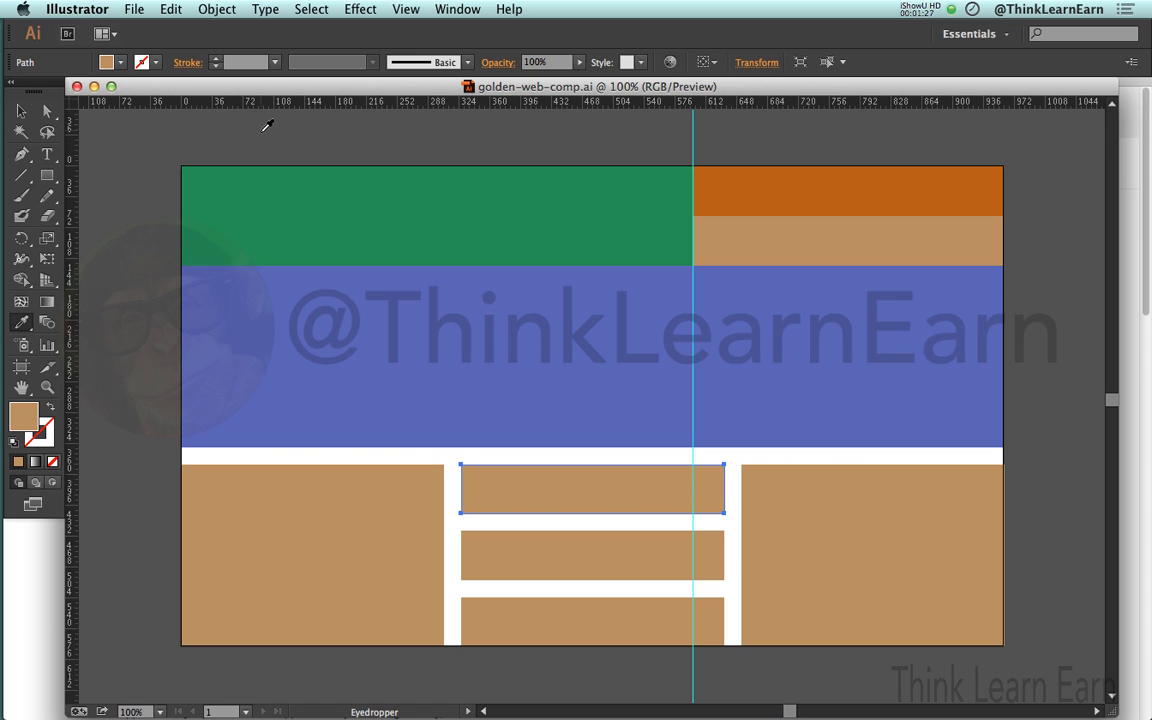
left_click(350, 229, "super")
left_click(350, 226)
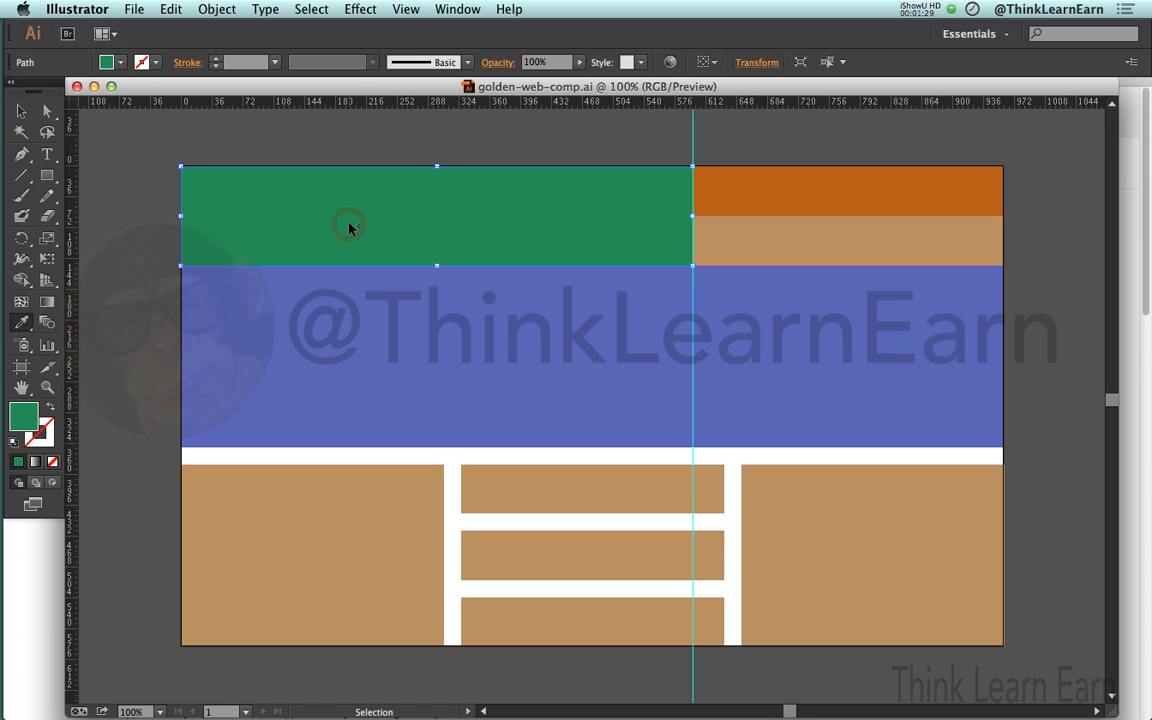
key("Tab")
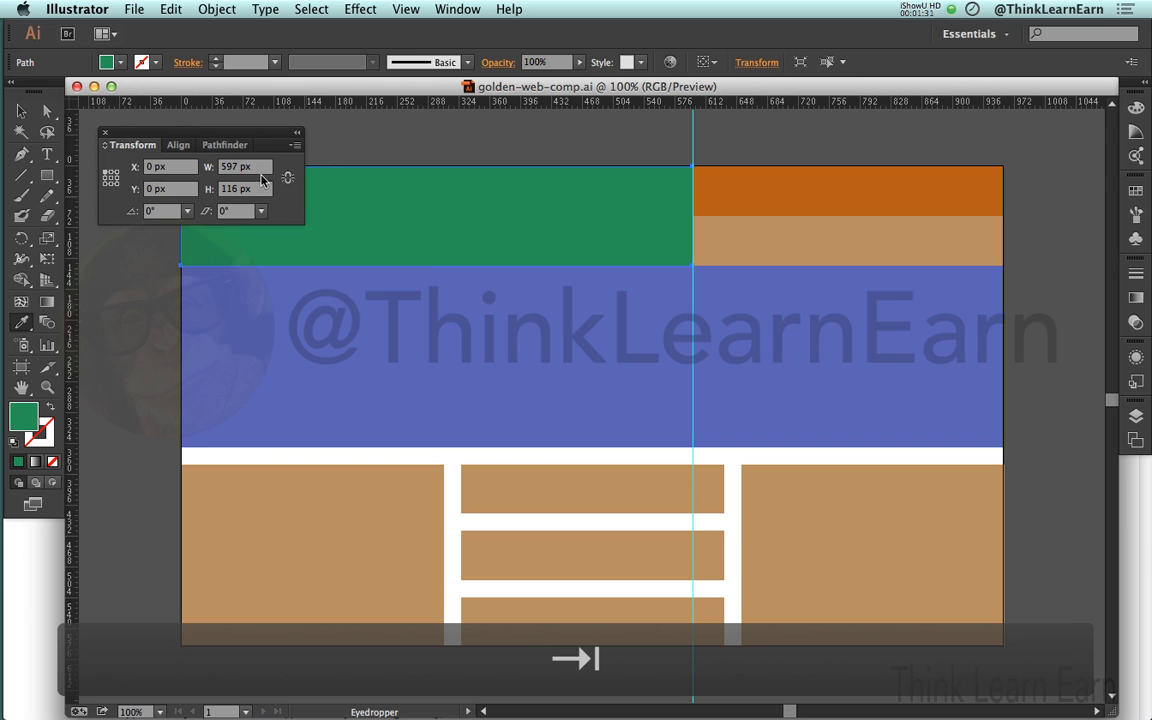
left_click(805, 206, "super")
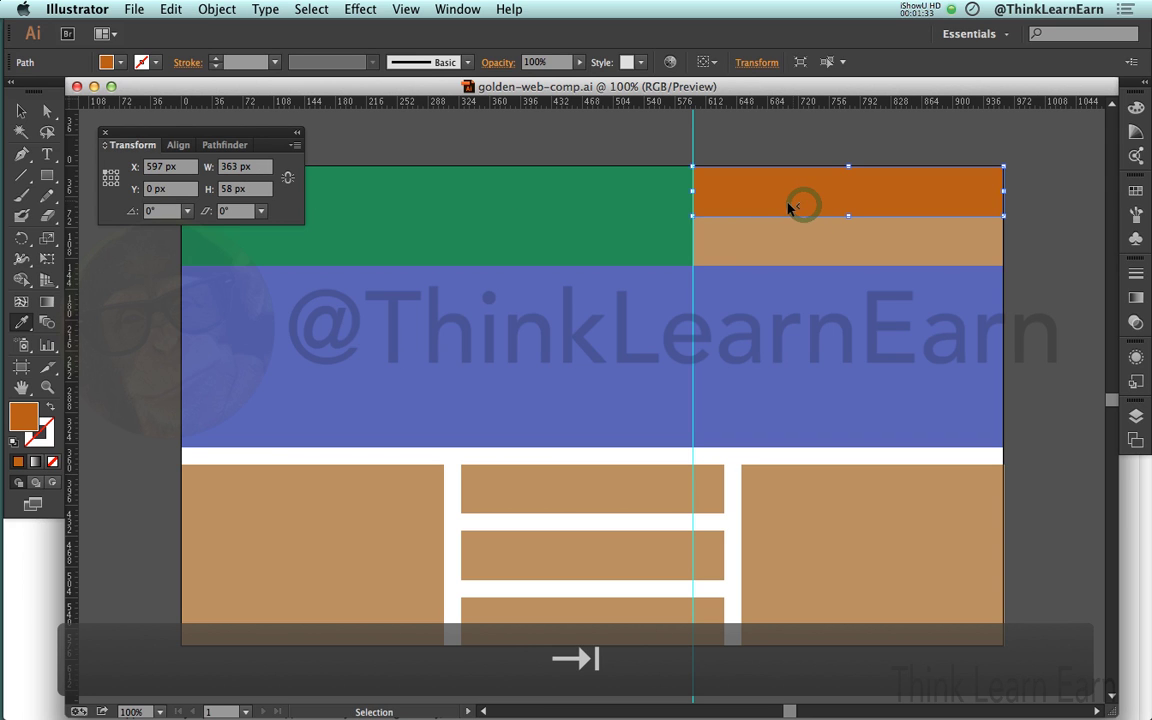
left_click(585, 155, "super")
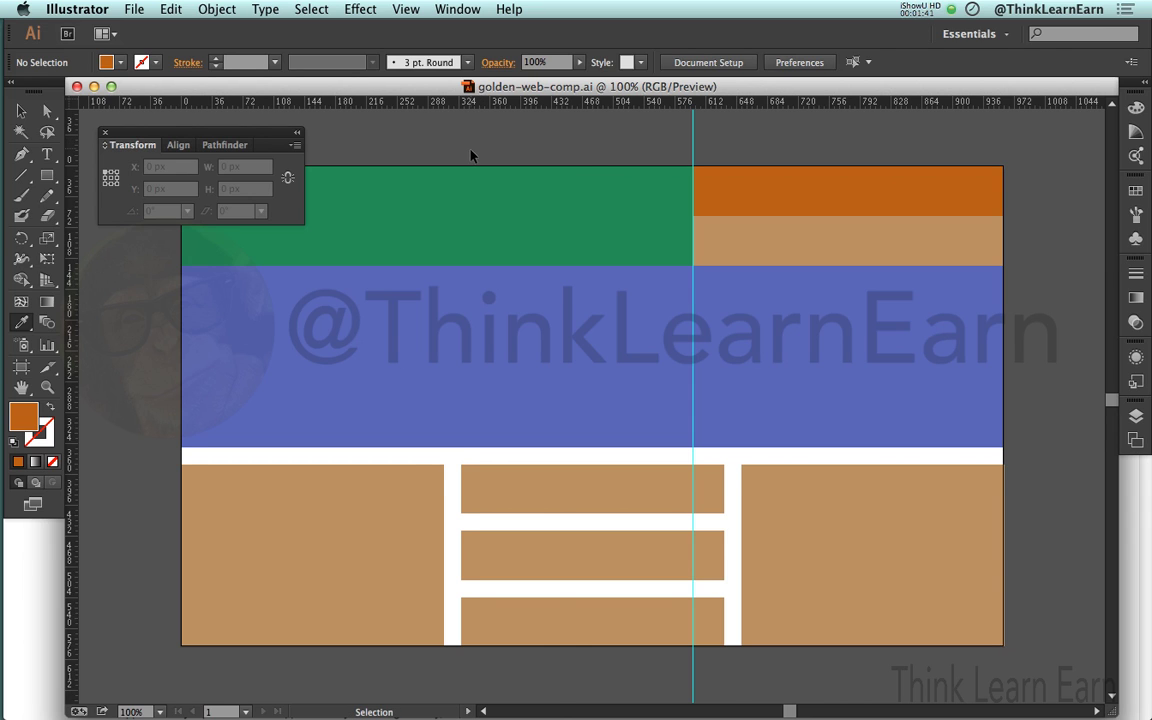
Step: Select all the layout rectangles and set their combined width to 1000 px
key("super+a")
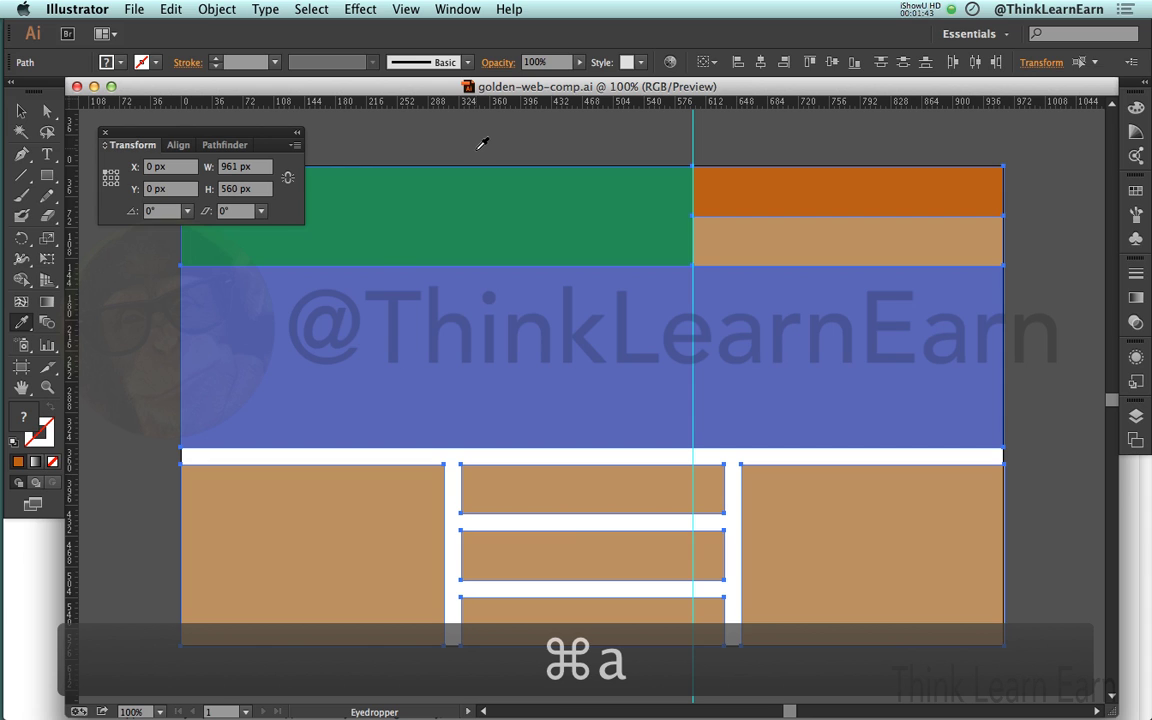
left_click(260, 168)
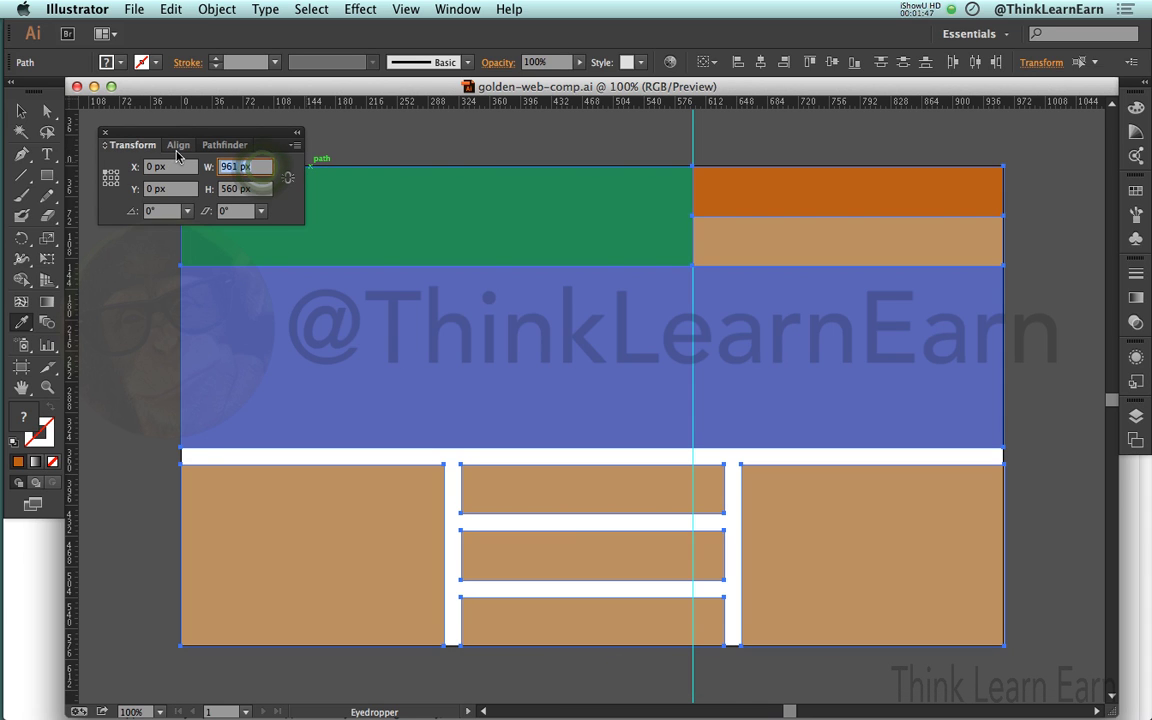
type("1000")
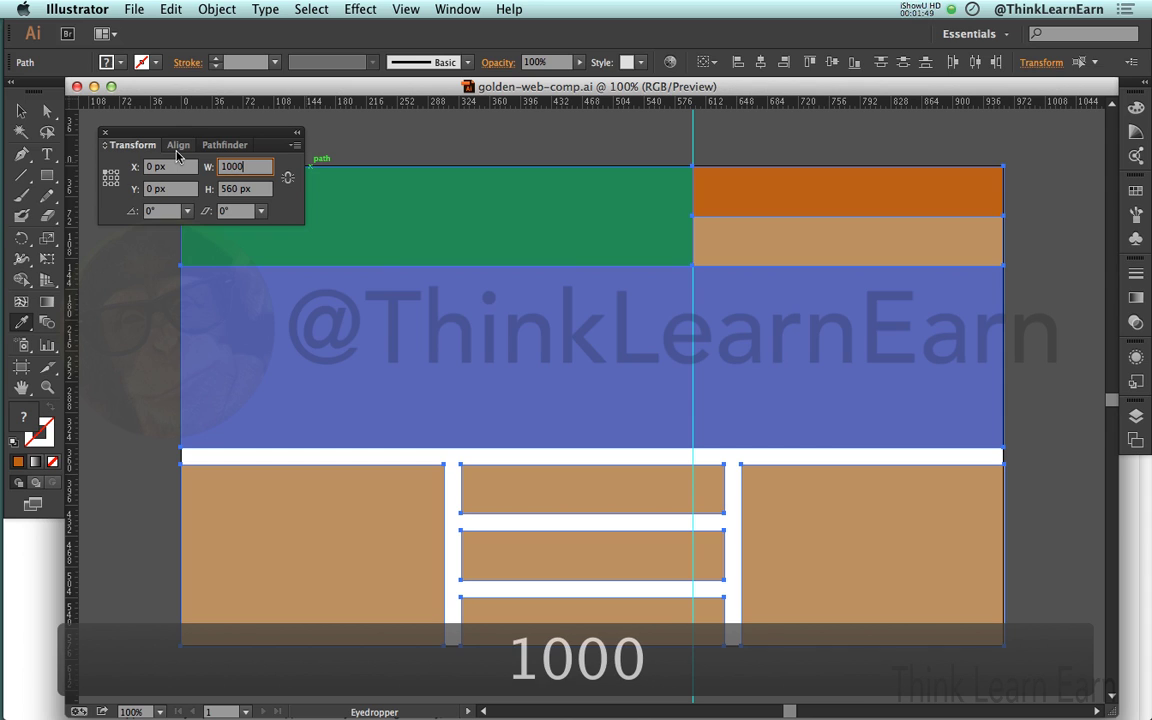
key("Return")
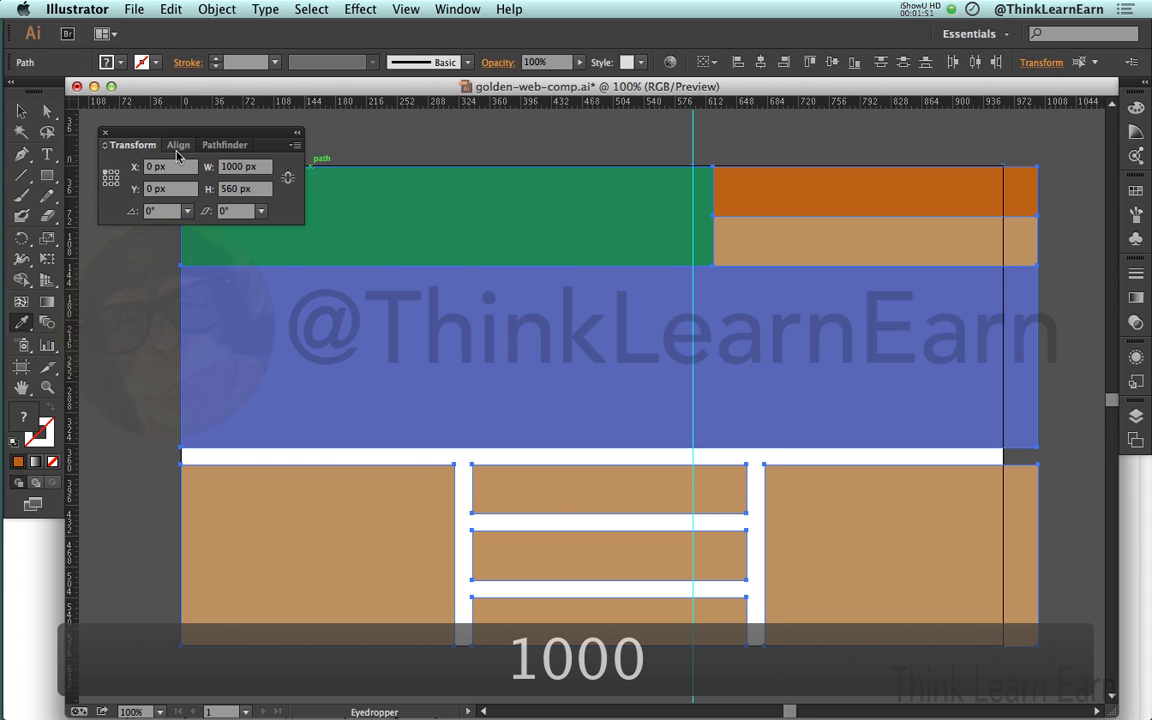
key("super")
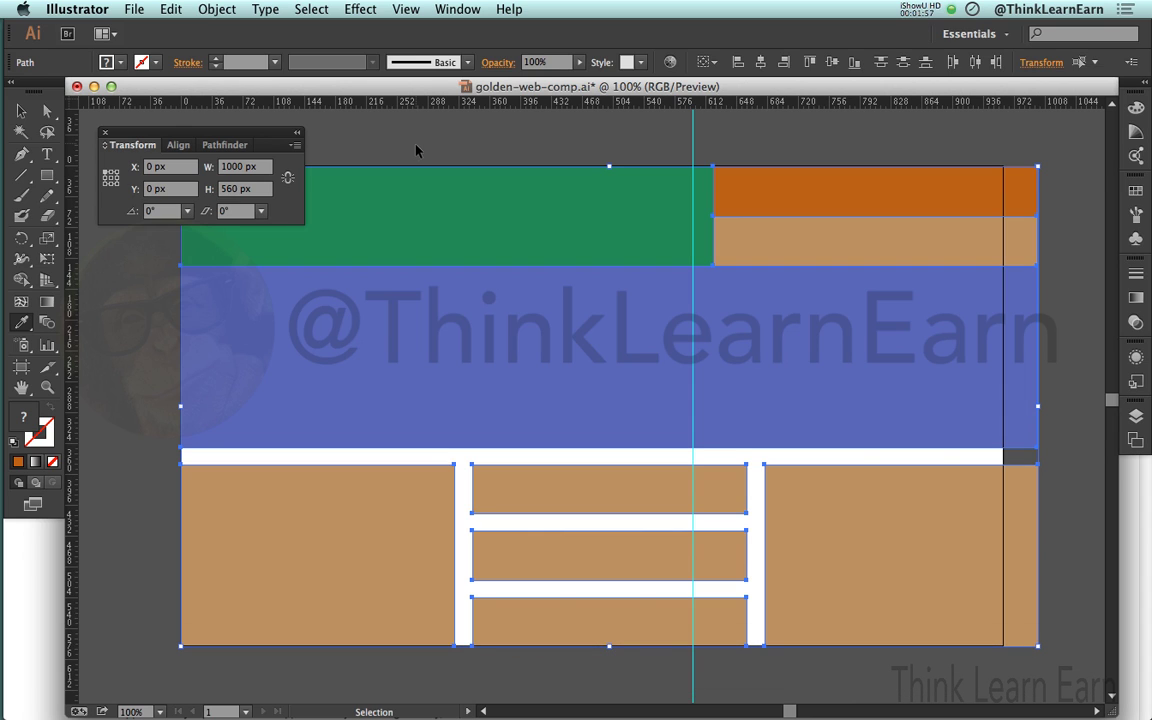
Step: Try a width of 100 px for the whole selected layout, undo that change and deselect everything
left_click(245, 166)
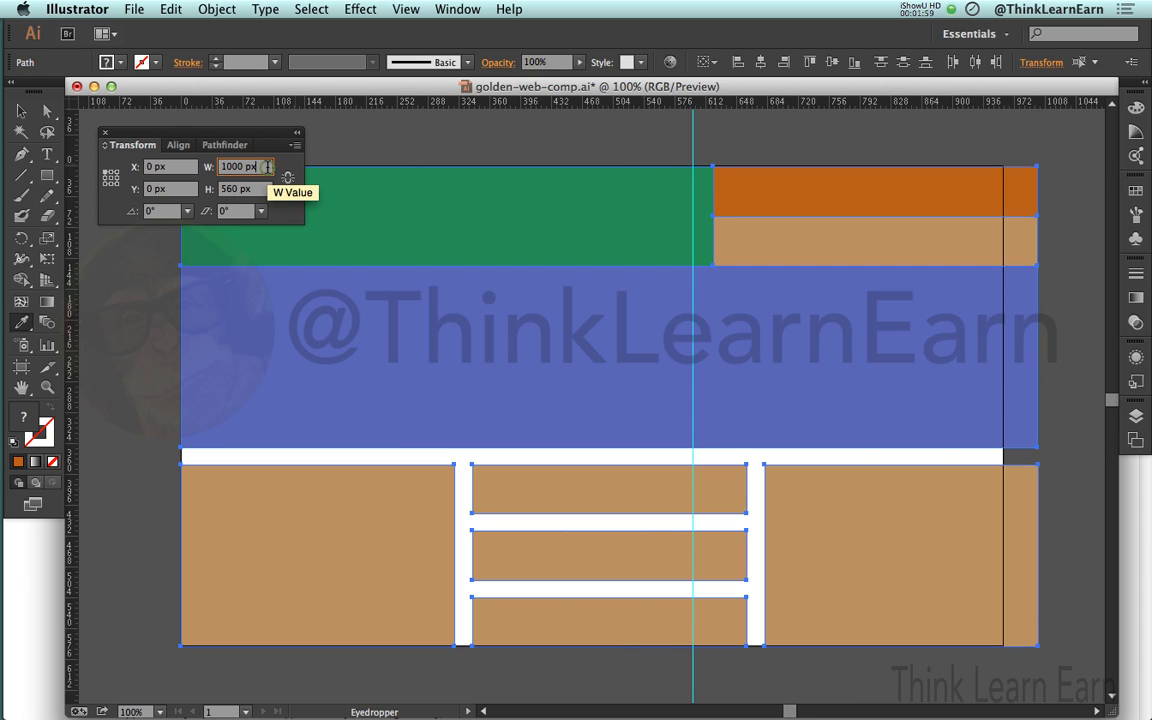
type("100")
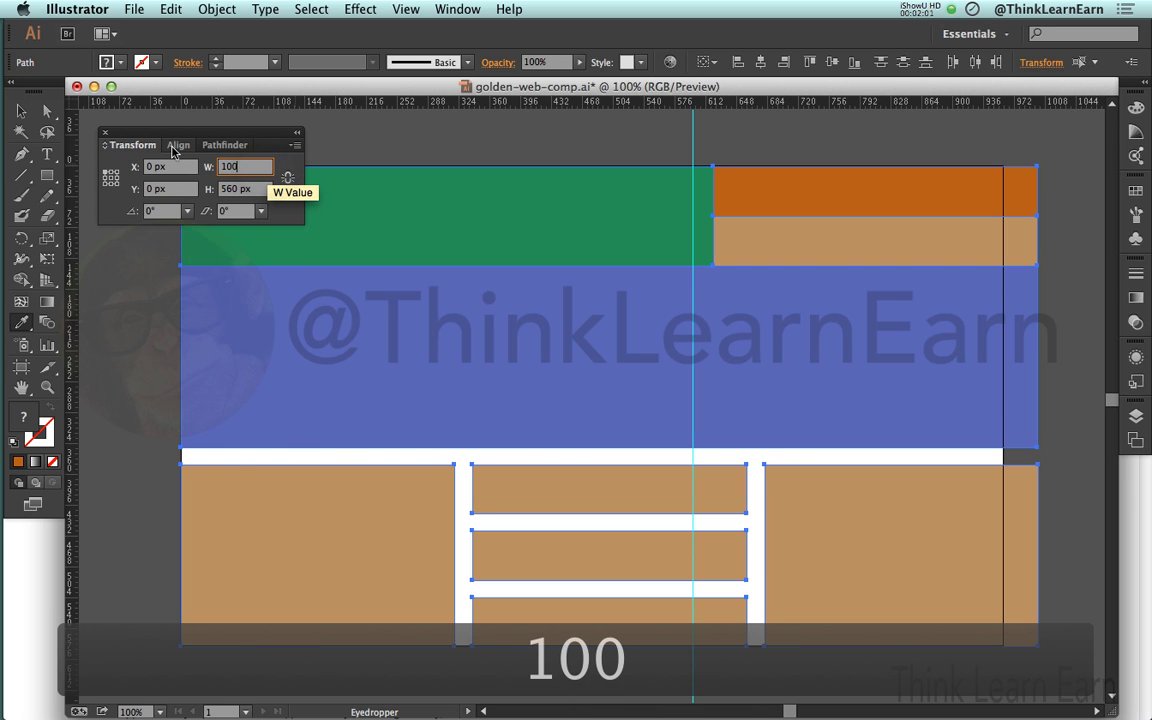
key("Return")
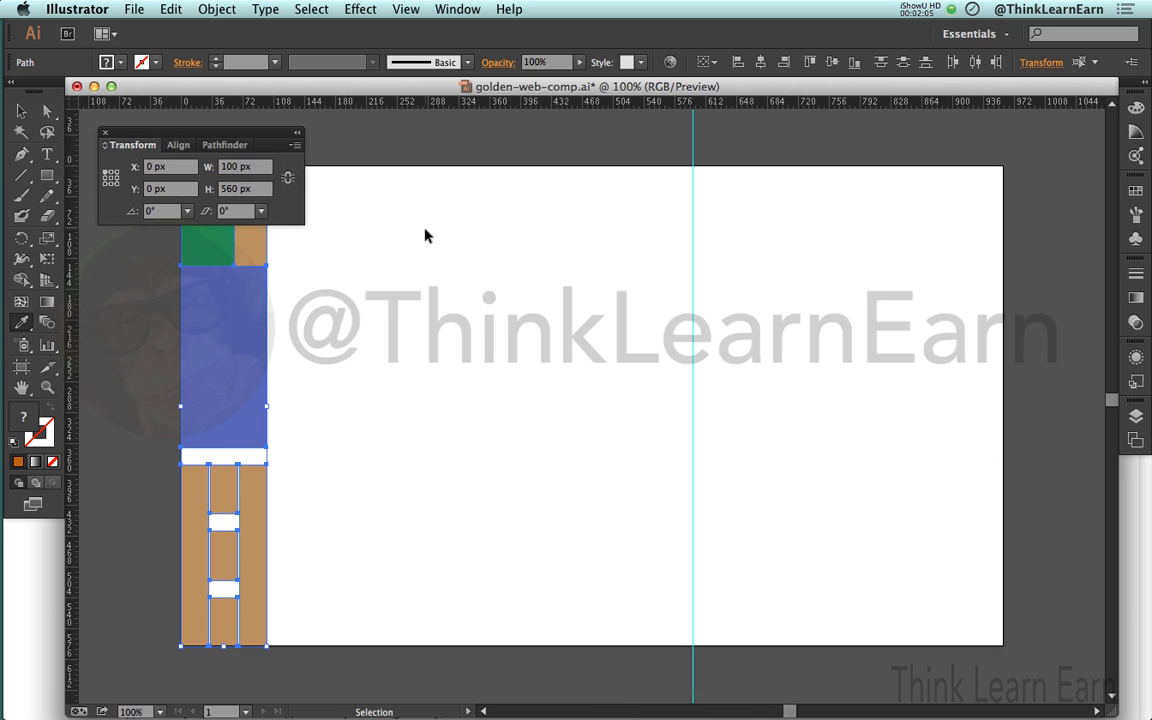
key("super+z")
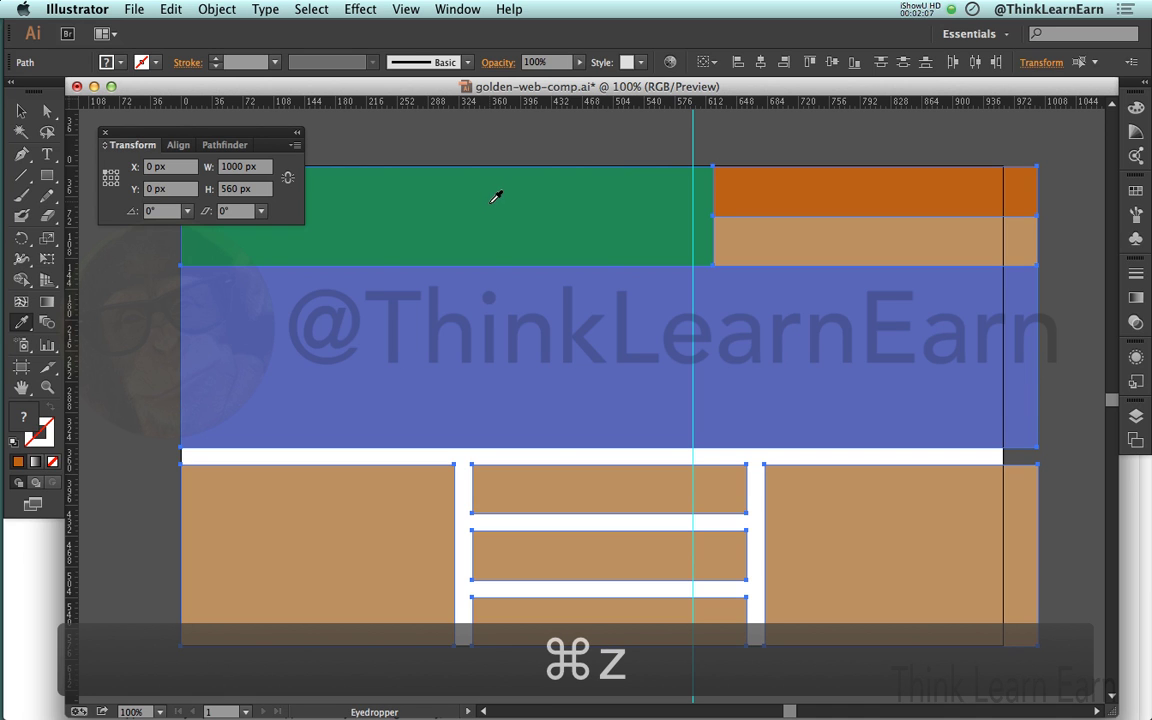
left_click(551, 152, "super")
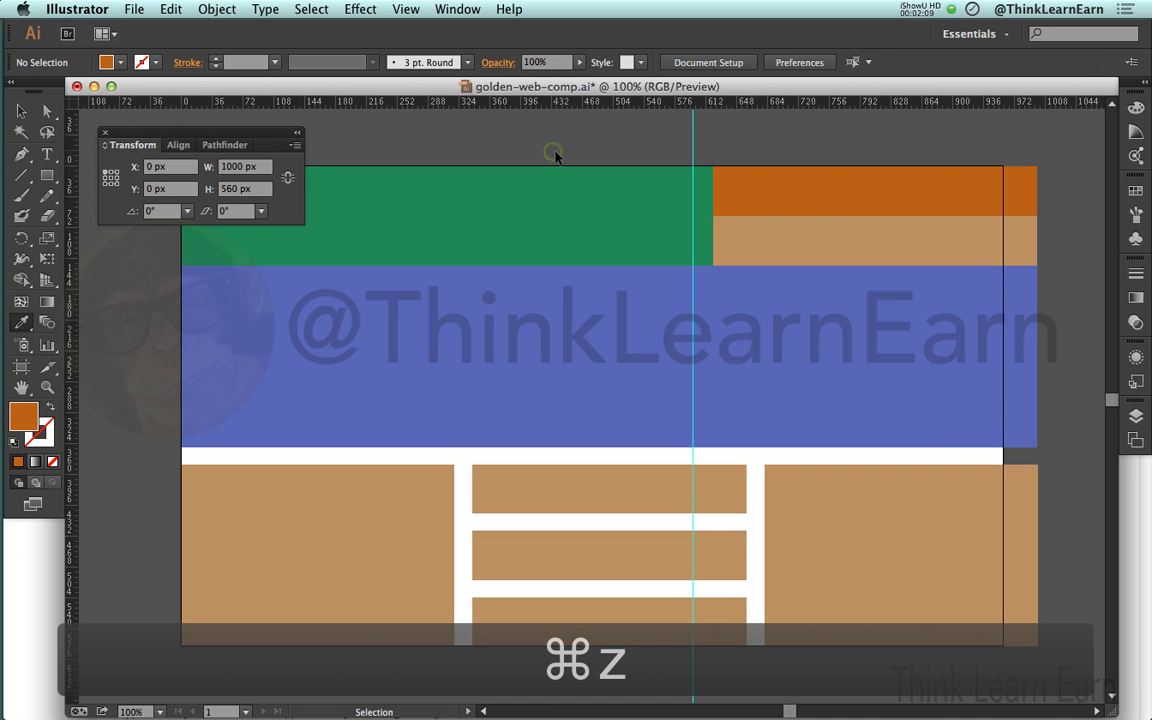
Step: Check the widths of the resized green header rectangle and the orange rectangle beside it
left_click(651, 196, "super")
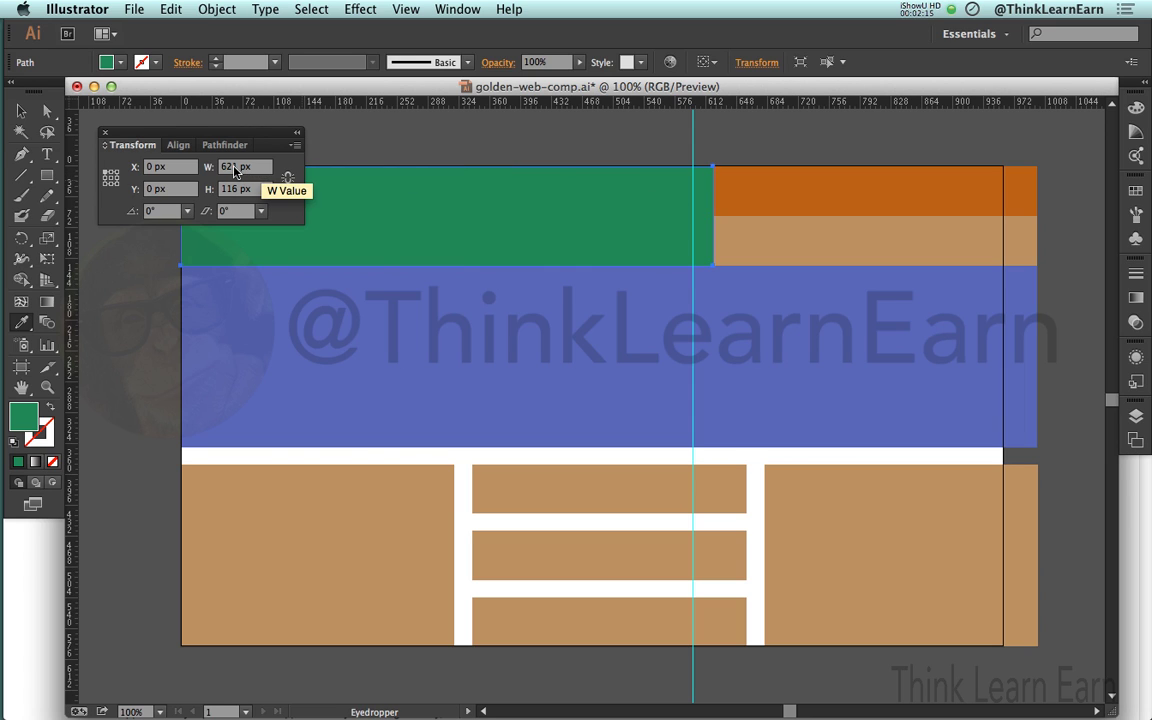
key("super")
left_click(828, 196, "super")
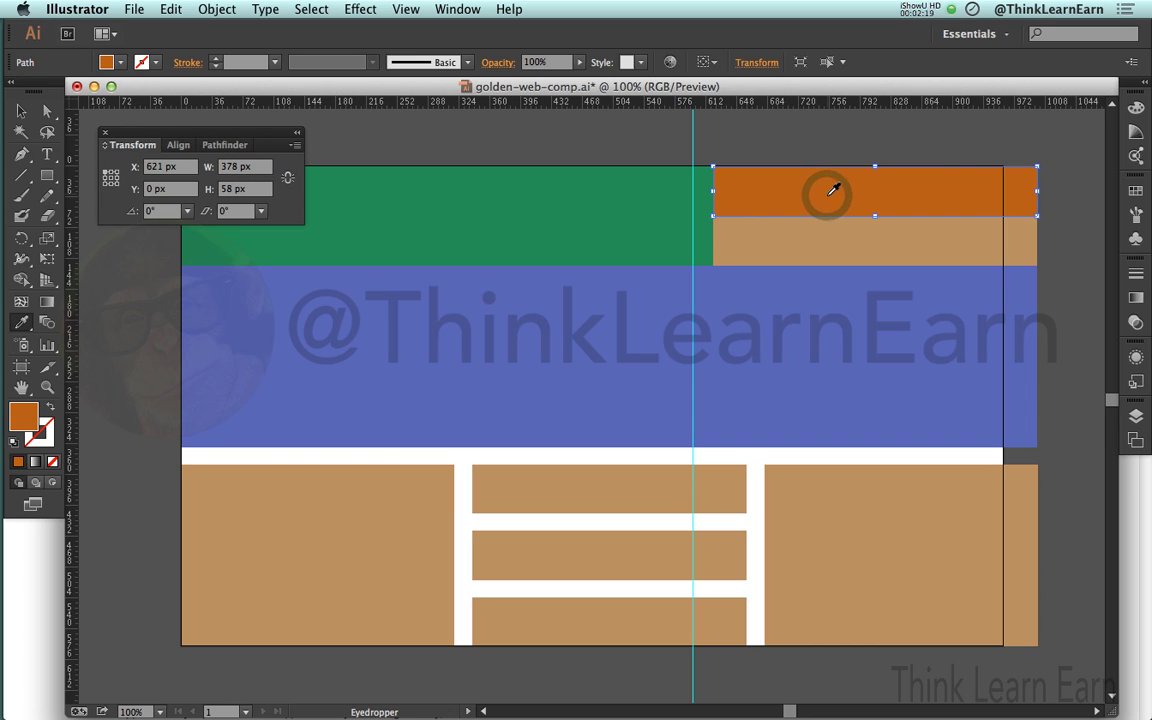
Step: Copy the green rectangle's width value and try to add it to the orange rectangle's width as a sum
left_click(544, 200)
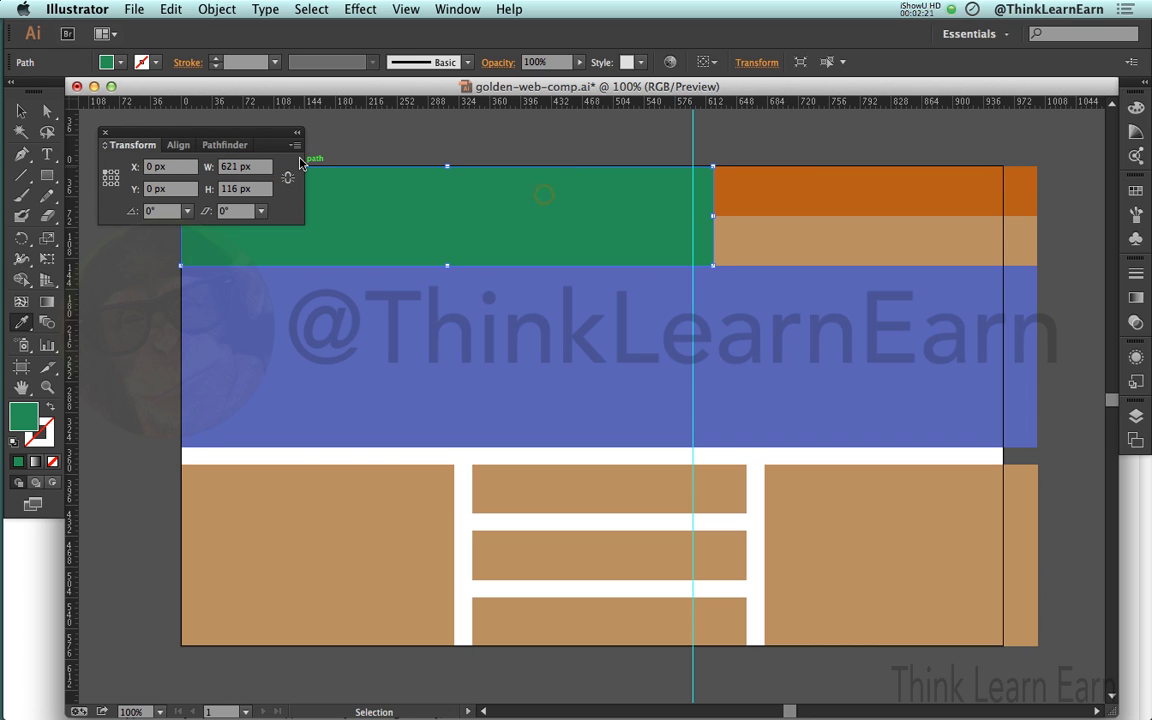
double_click(229, 167)
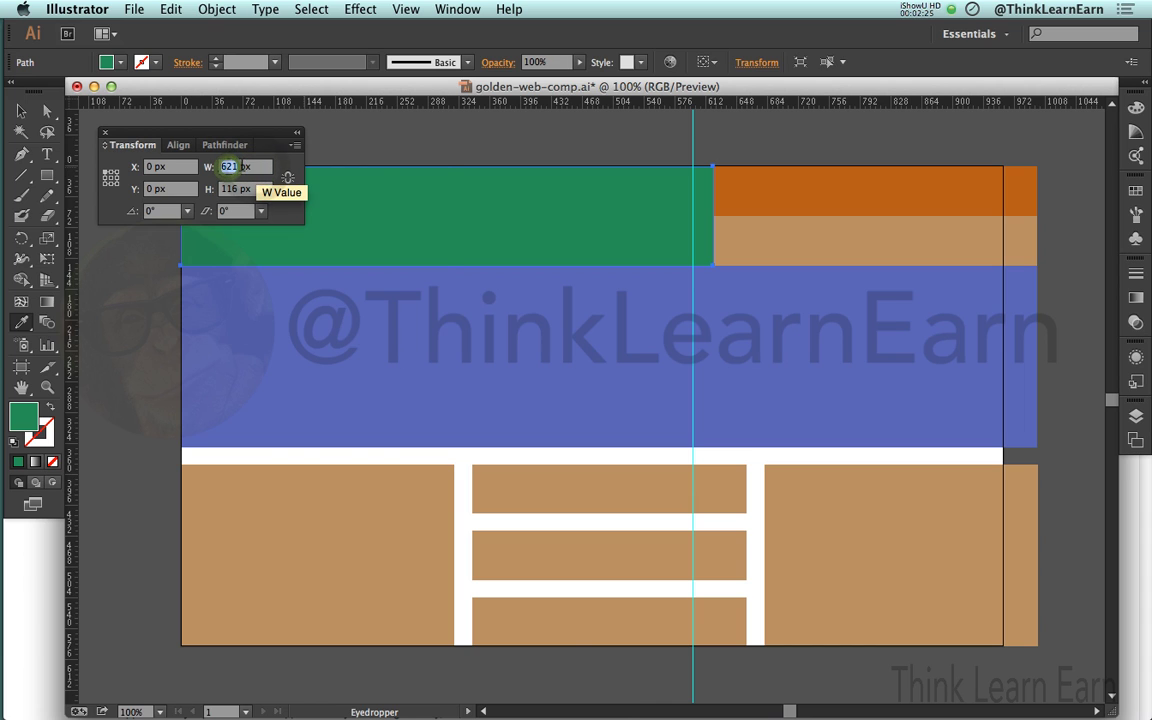
key("super+c")
left_click(776, 198)
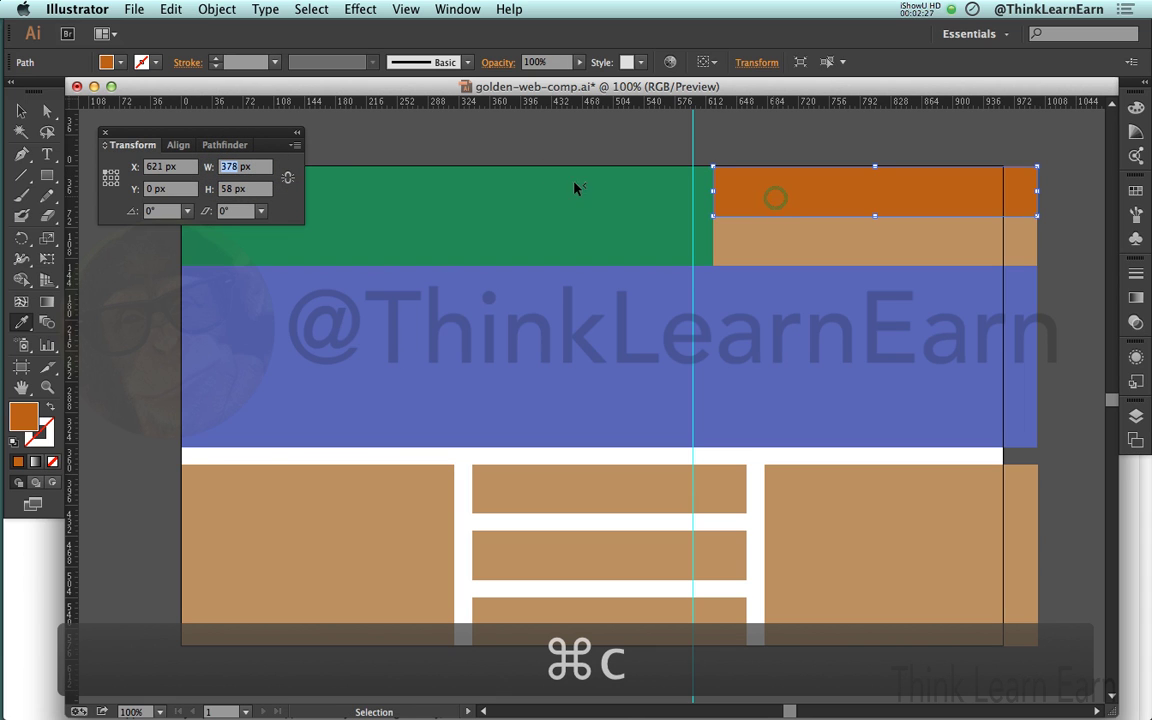
left_click(262, 168)
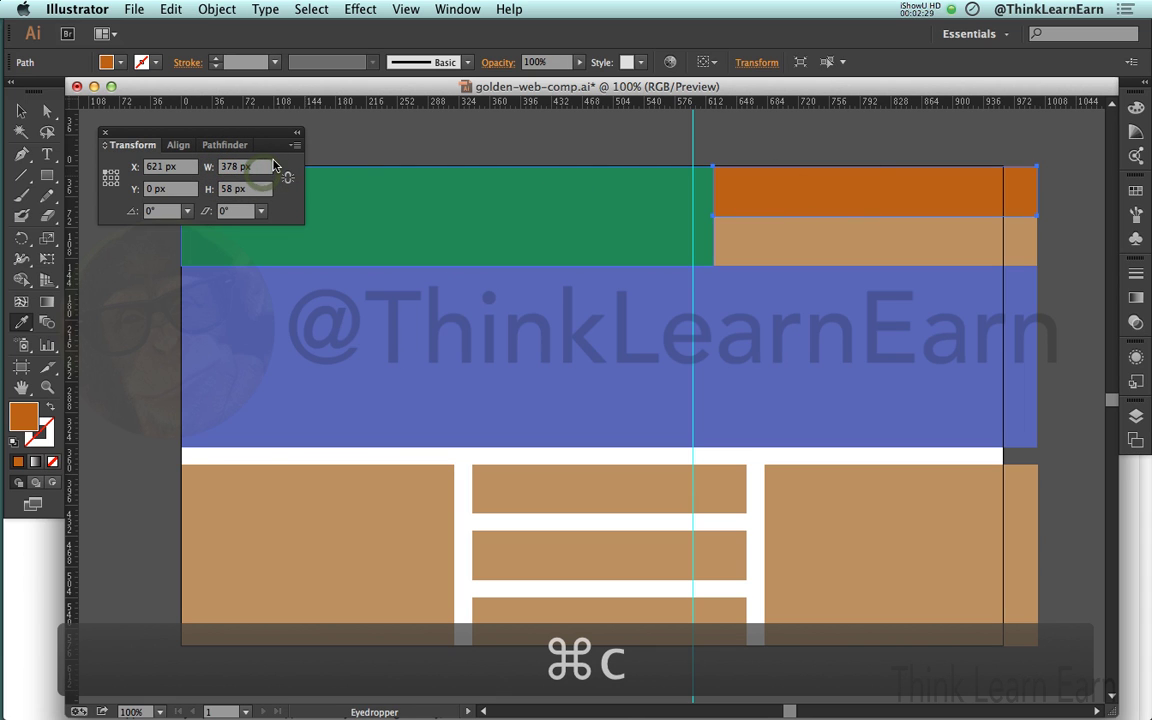
type("+")
key("super+v")
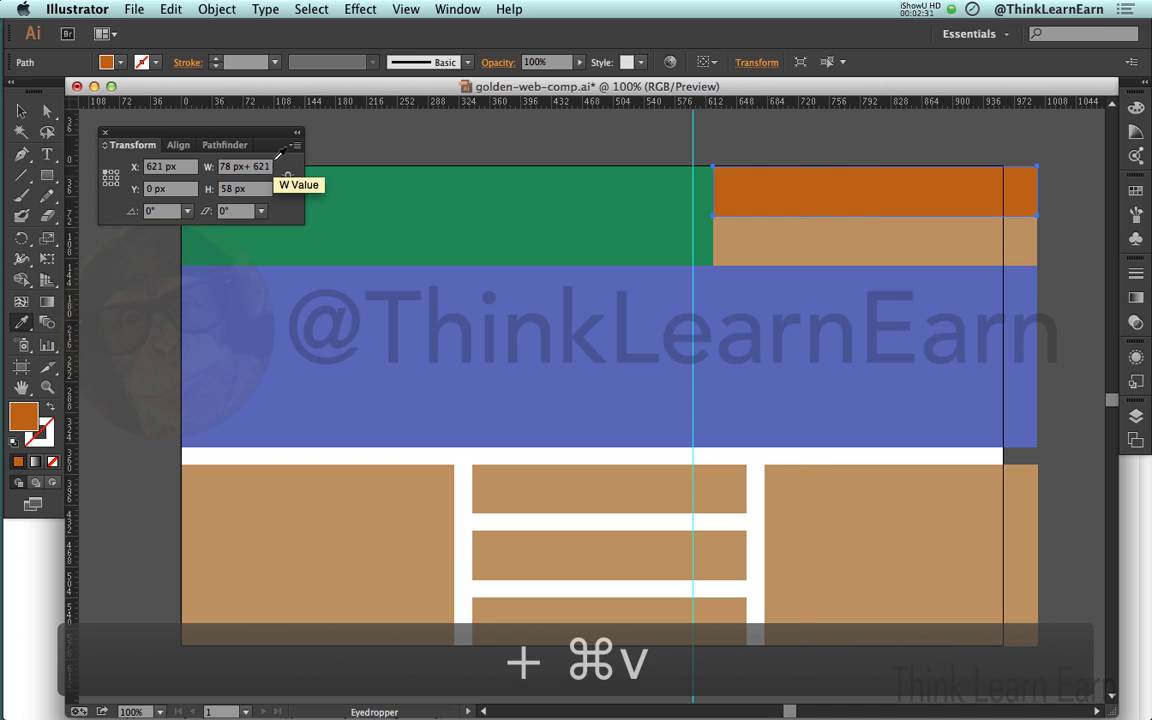
key("Return")
left_click(644, 538)
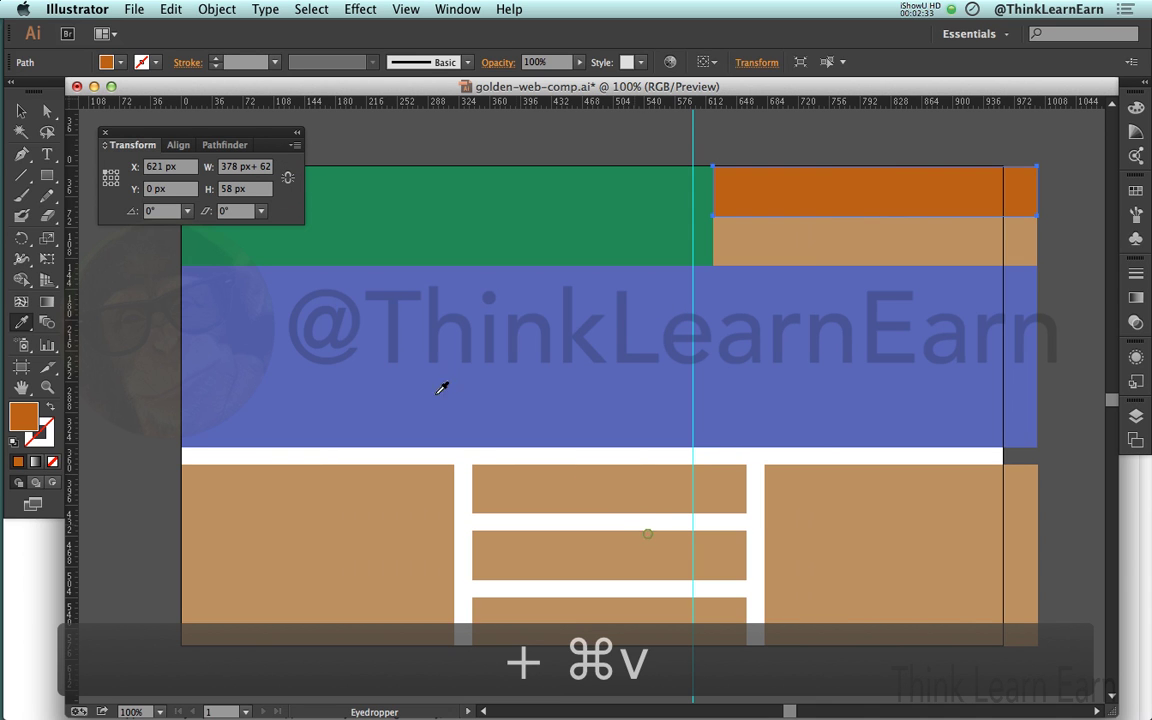
Step: Try replacing the orange rectangle's width entry with the copied 621, undo that entry and reselect the orange rectangle
left_click(250, 168)
key("super+a")
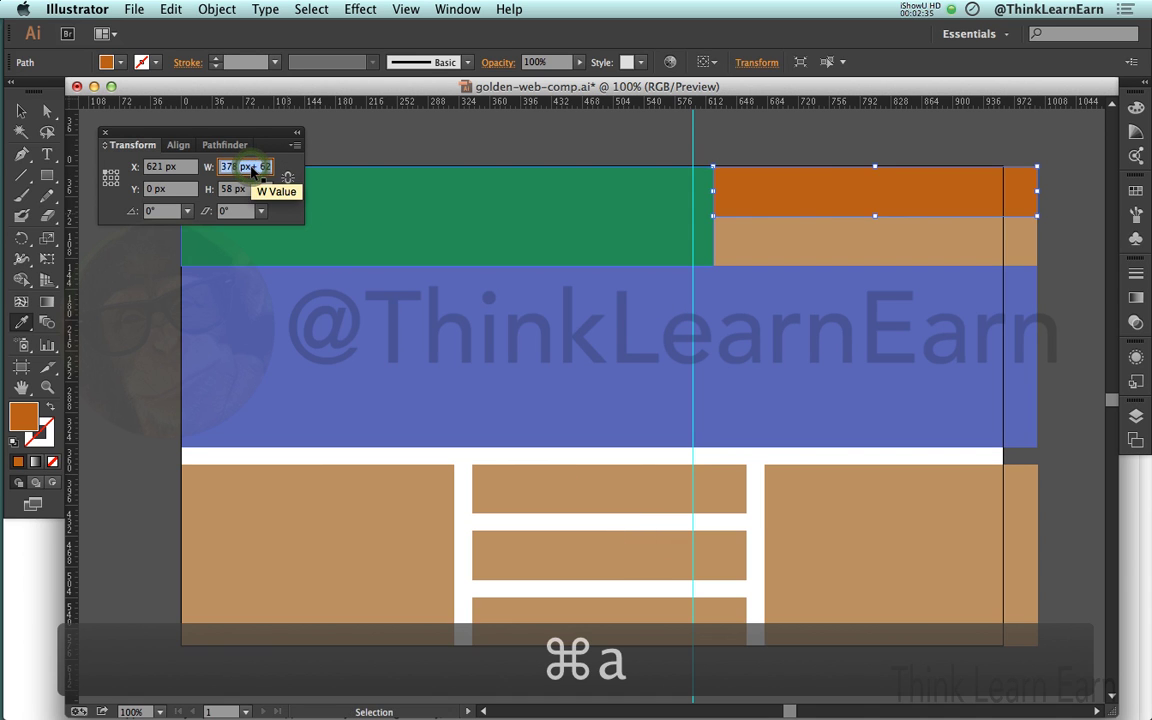
key("super+v")
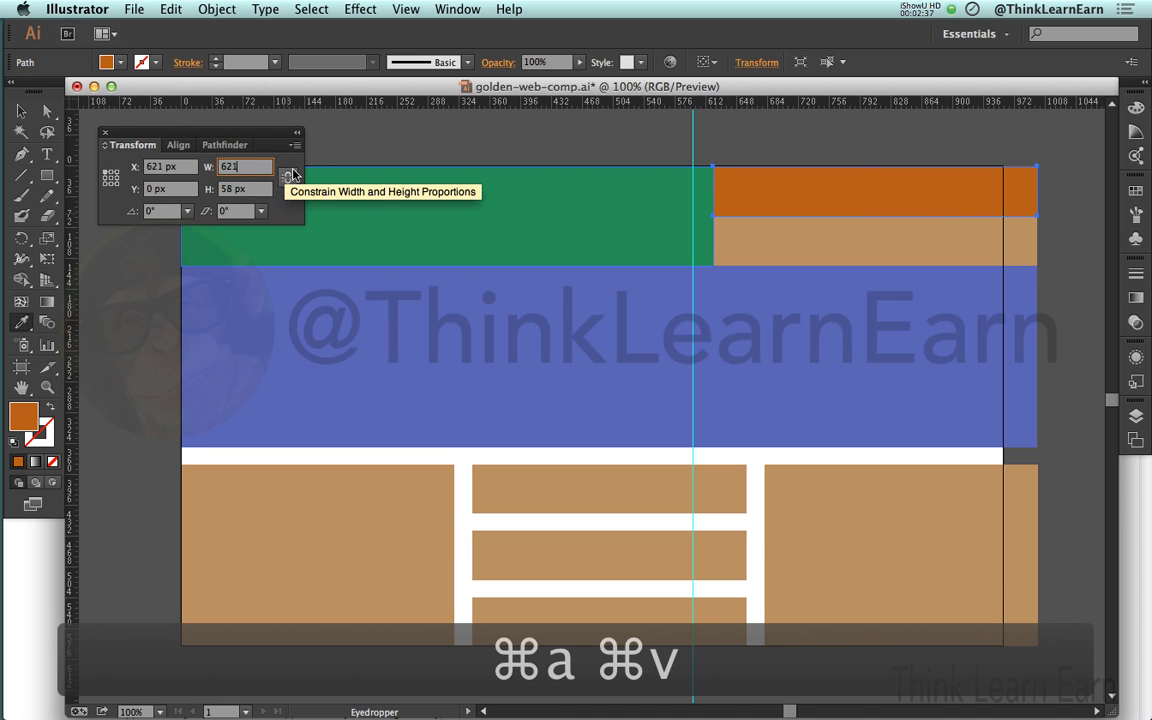
key("super+z")
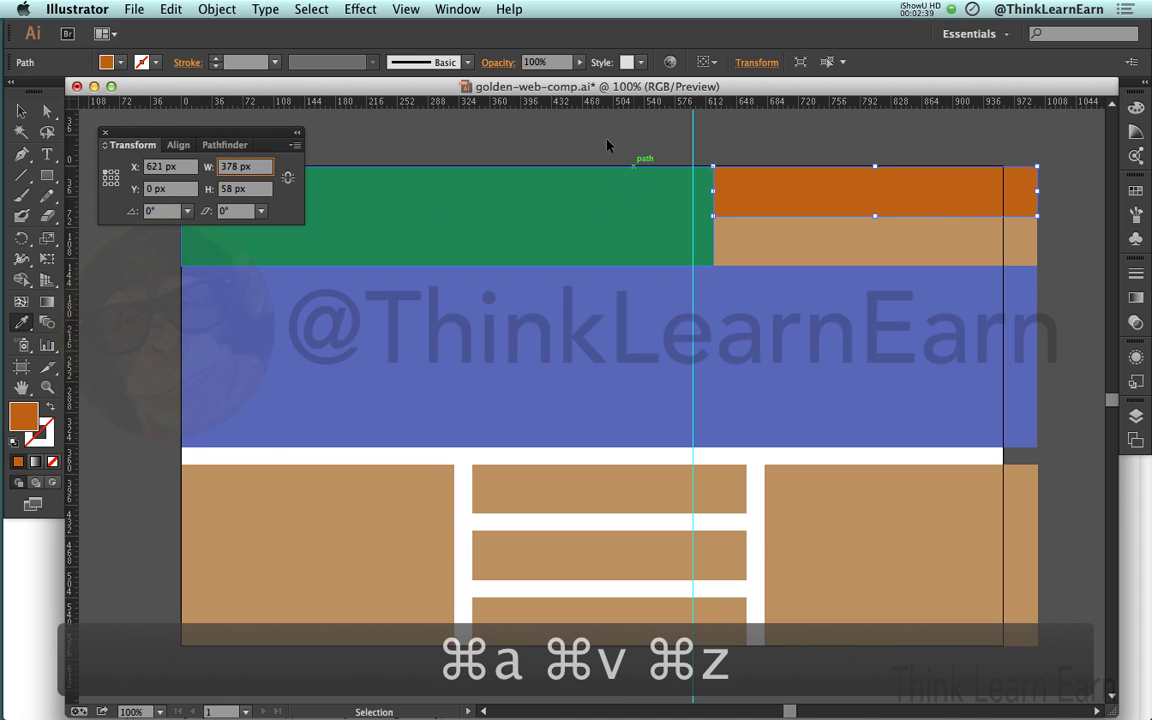
left_click(580, 137, "super")
left_click(763, 193, "super")
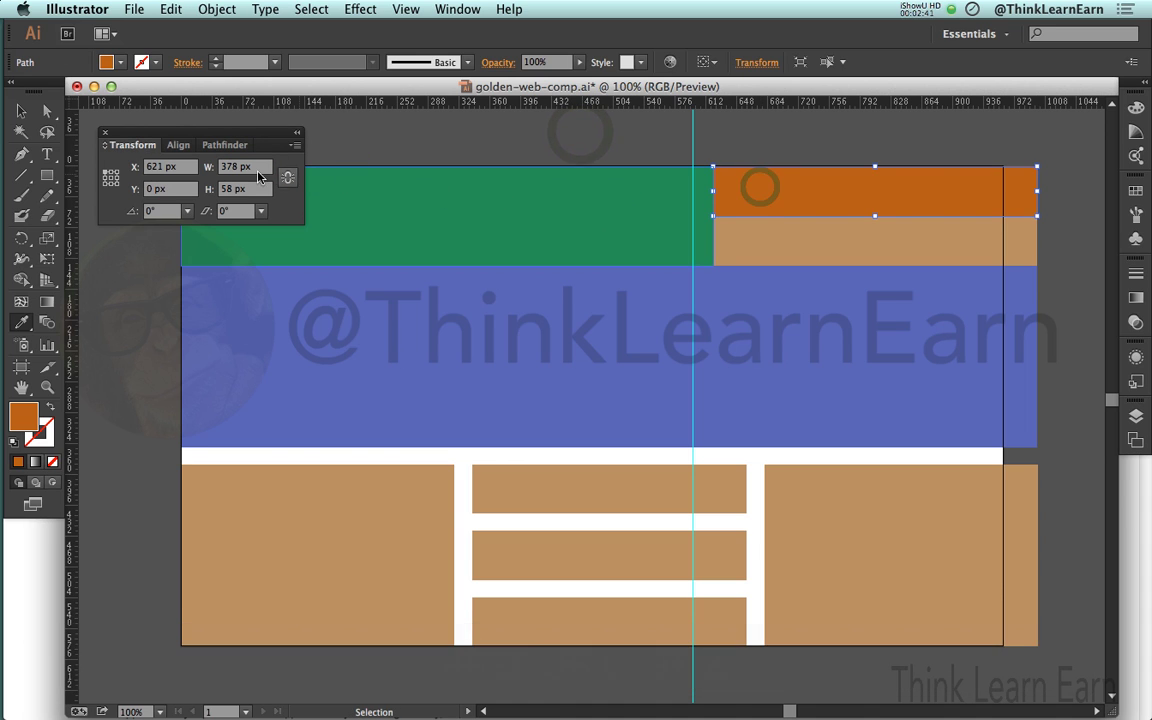
Step: Try again to add the copied green width to the orange rectangle's width, and cancel the Scale dialog
key("super")
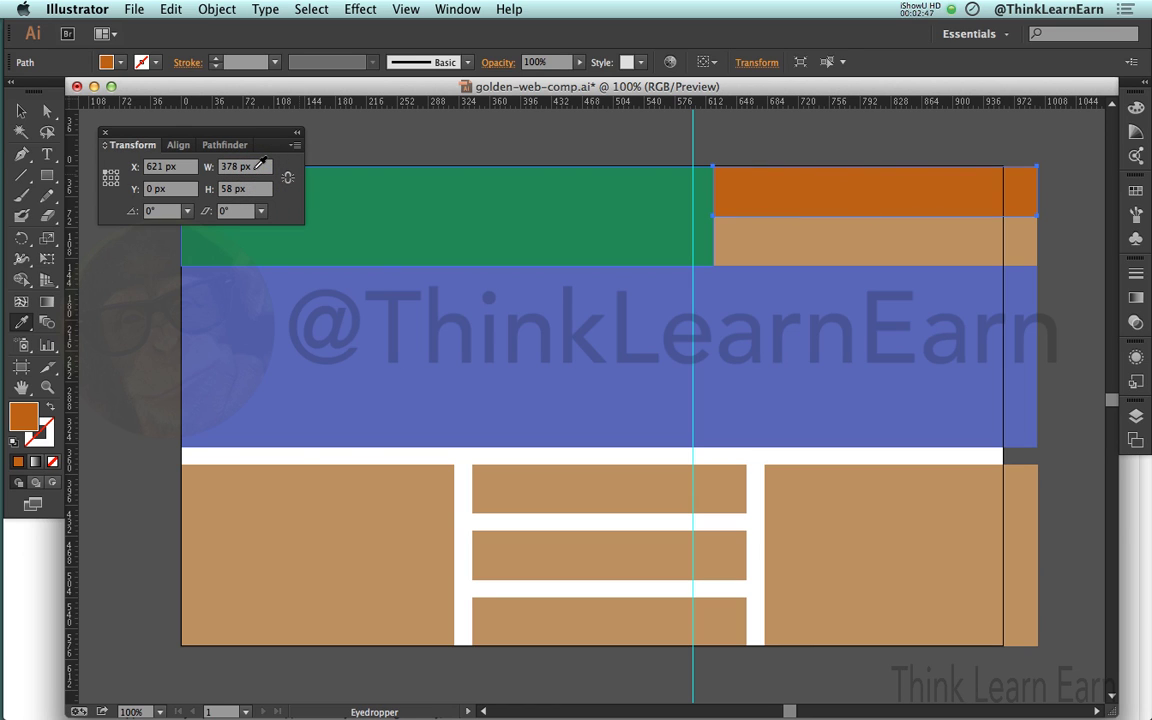
key("s")
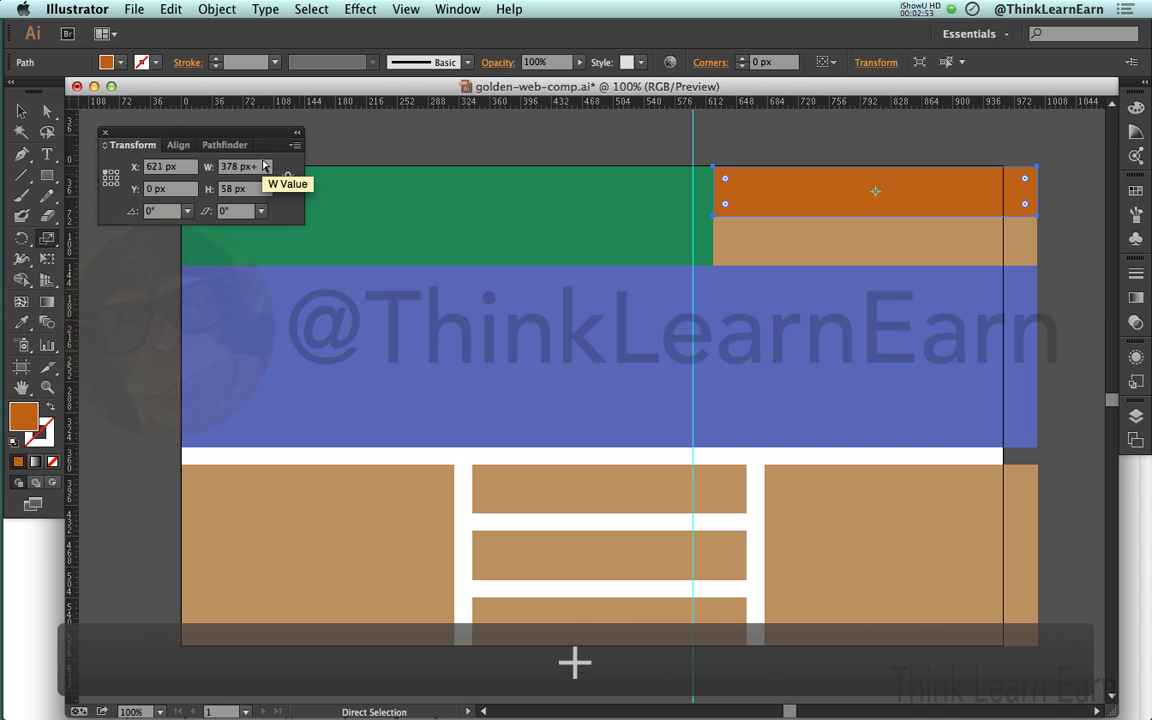
key("super+v")
key("Return")
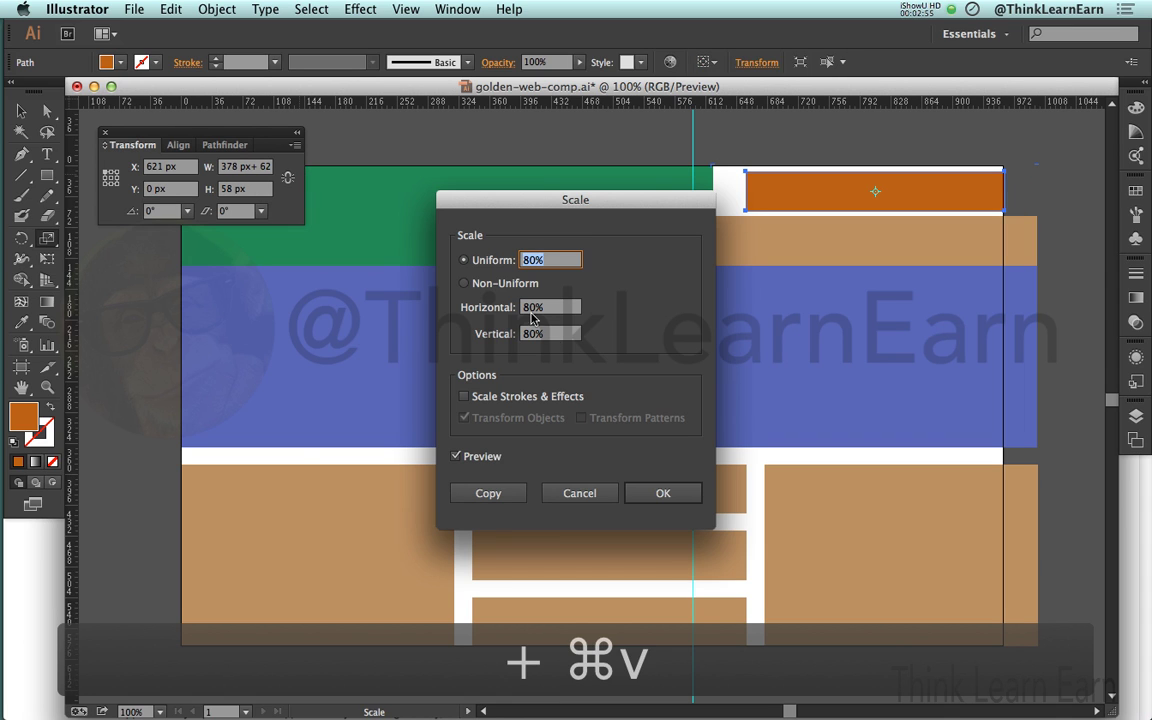
left_click(579, 493)
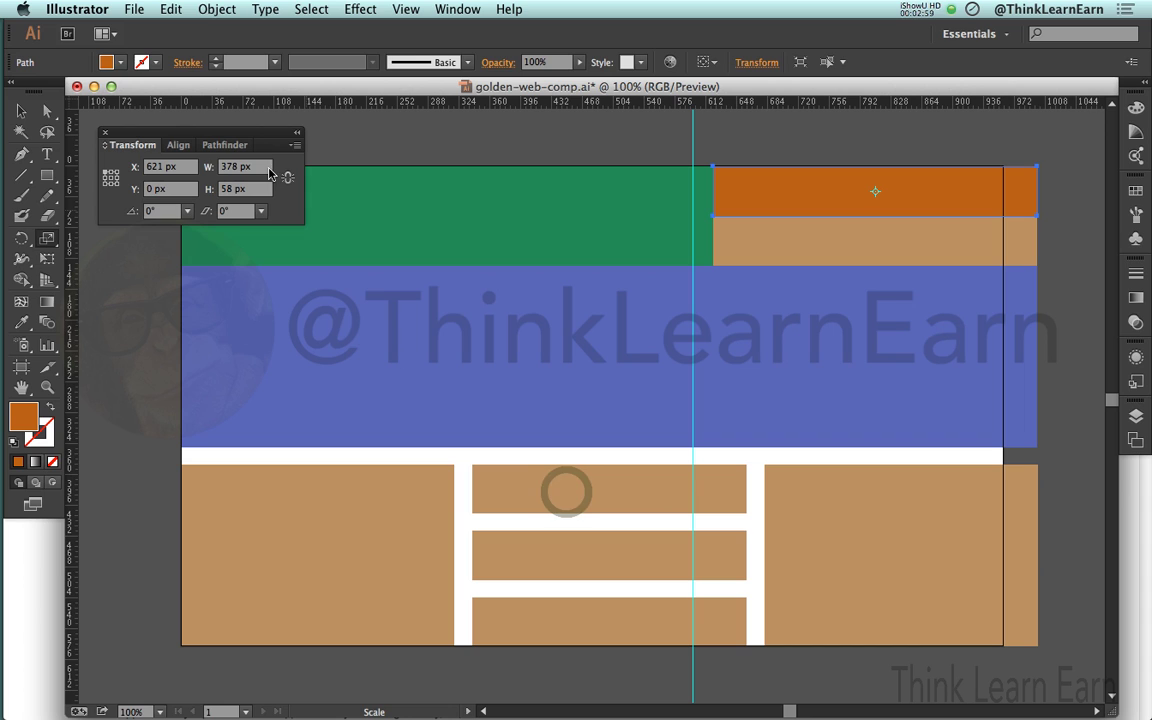
Step: Add 621 to the orange rectangle's width as a sum to check the total header width, and undo the resize
type("v")
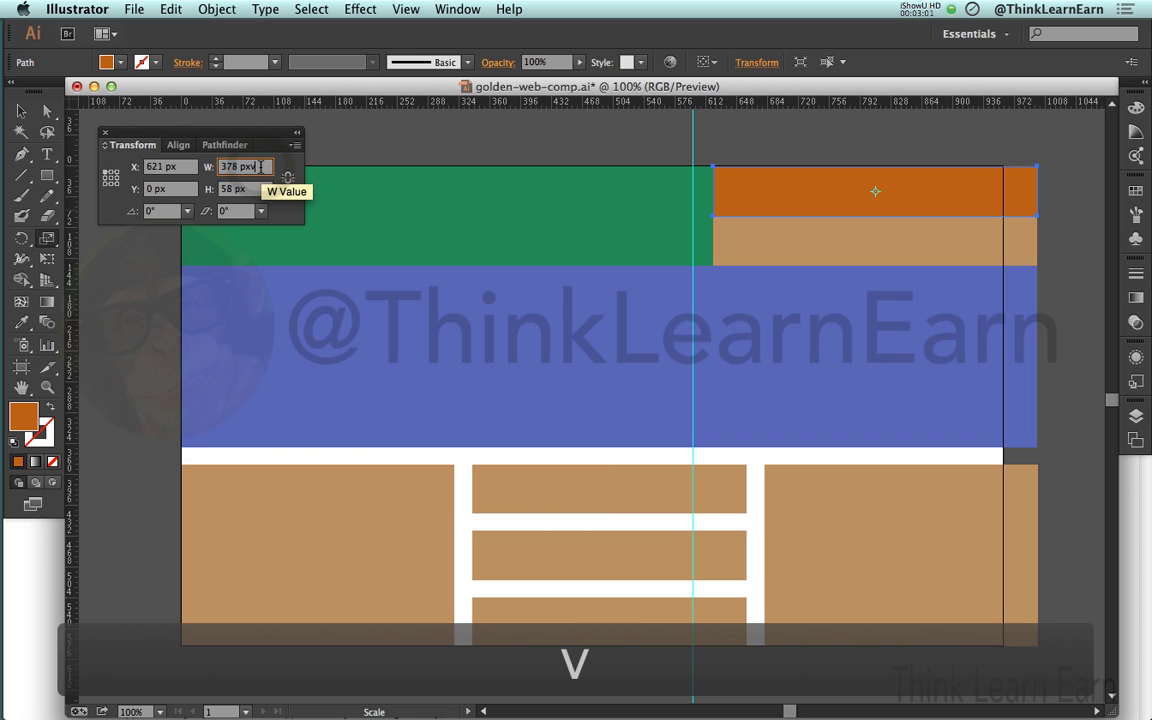
left_click_drag(233, 167, 215, 167)
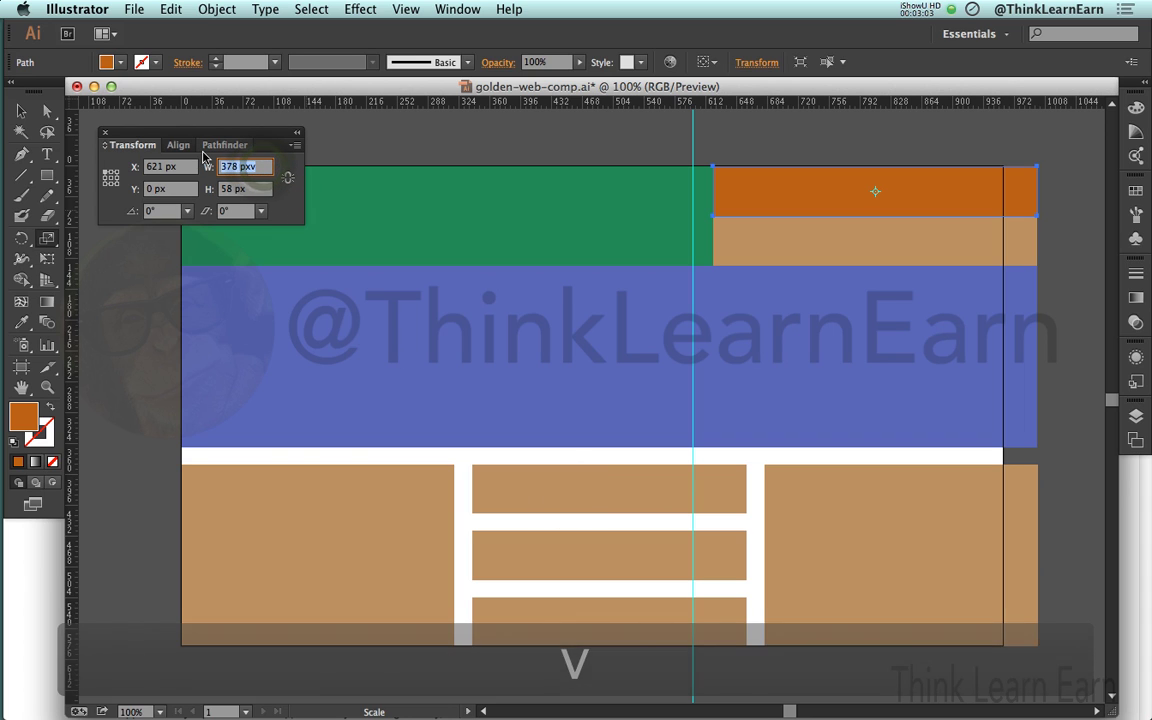
key("Right")
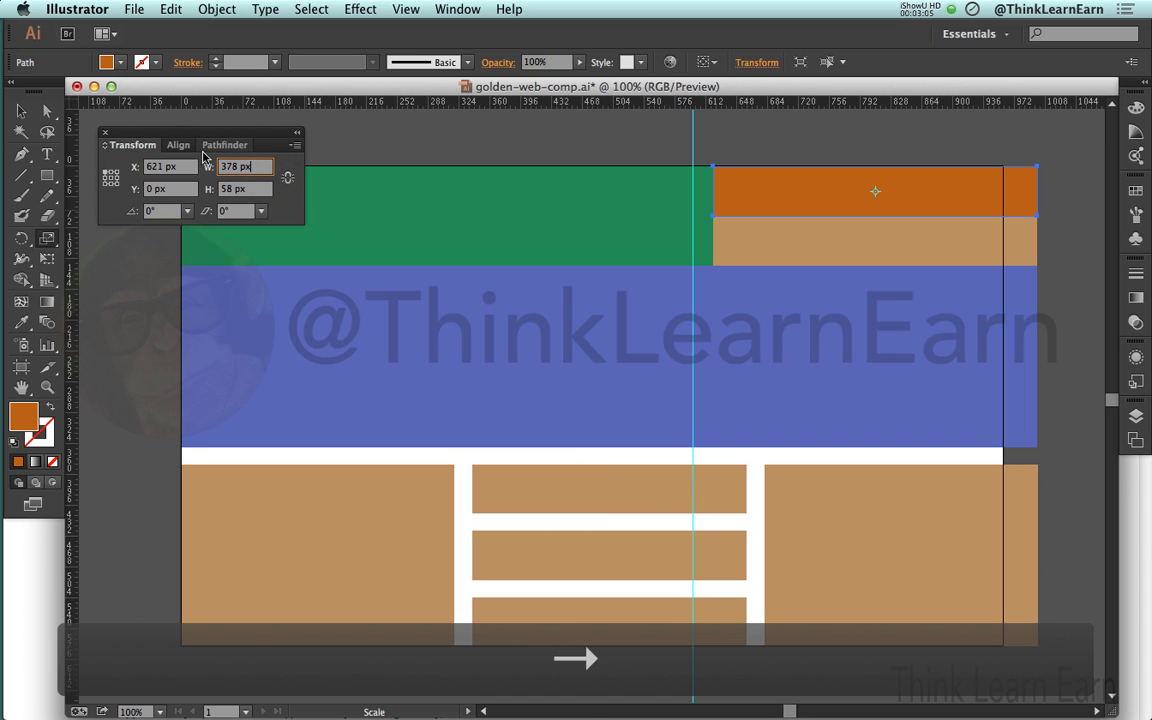
type("x+")
type("621")
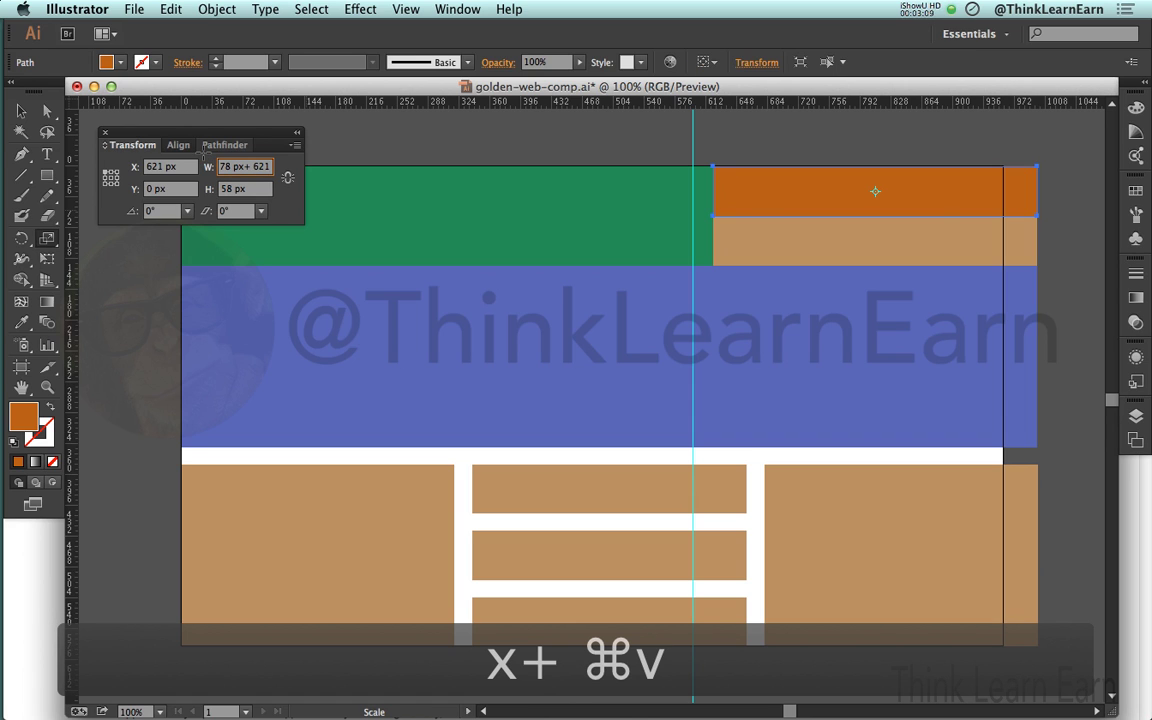
key("Tab")
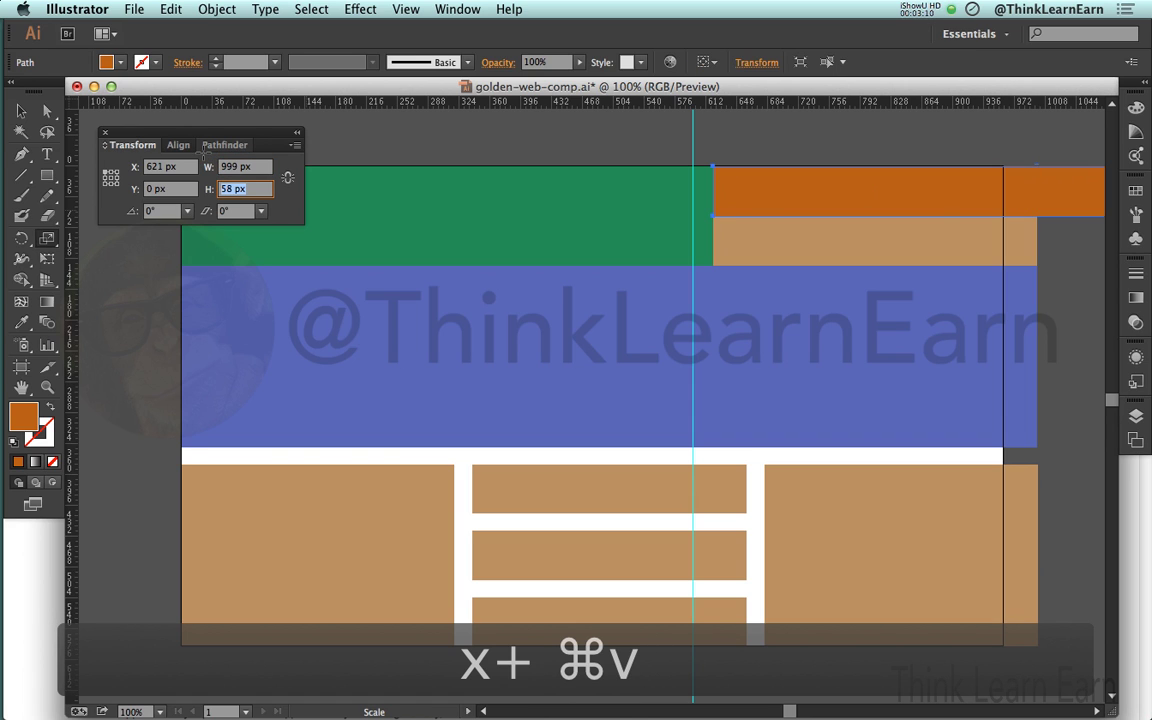
left_click(258, 172)
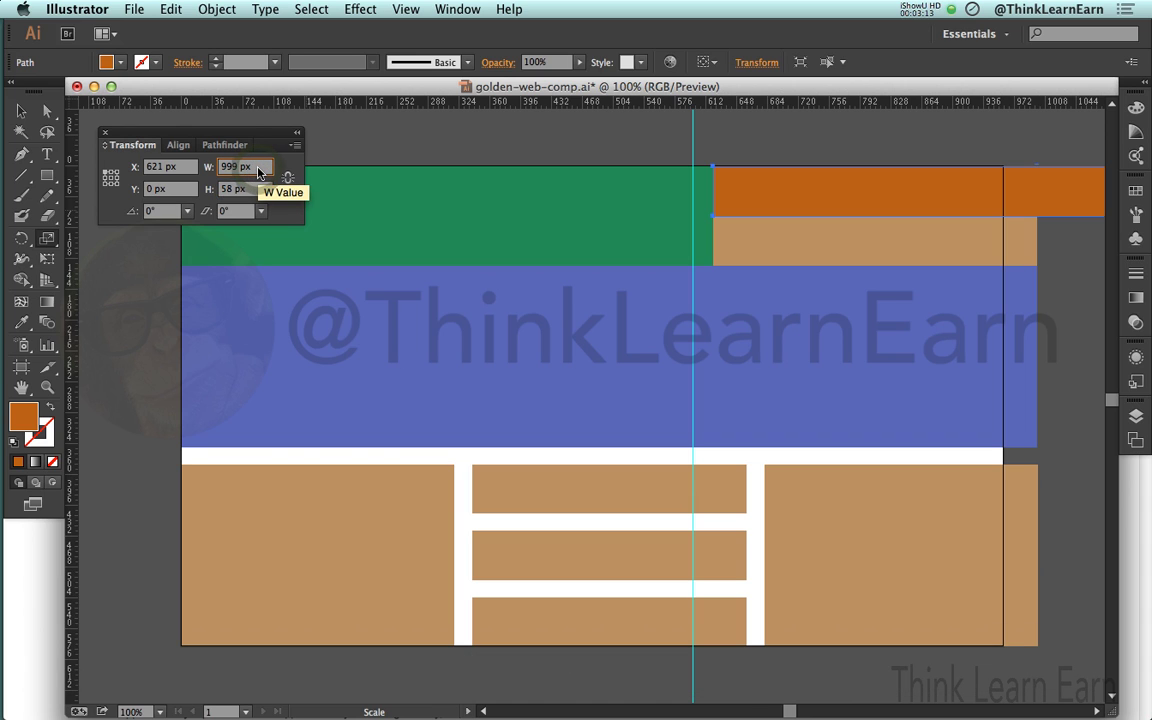
left_click(485, 152)
key("super+z")
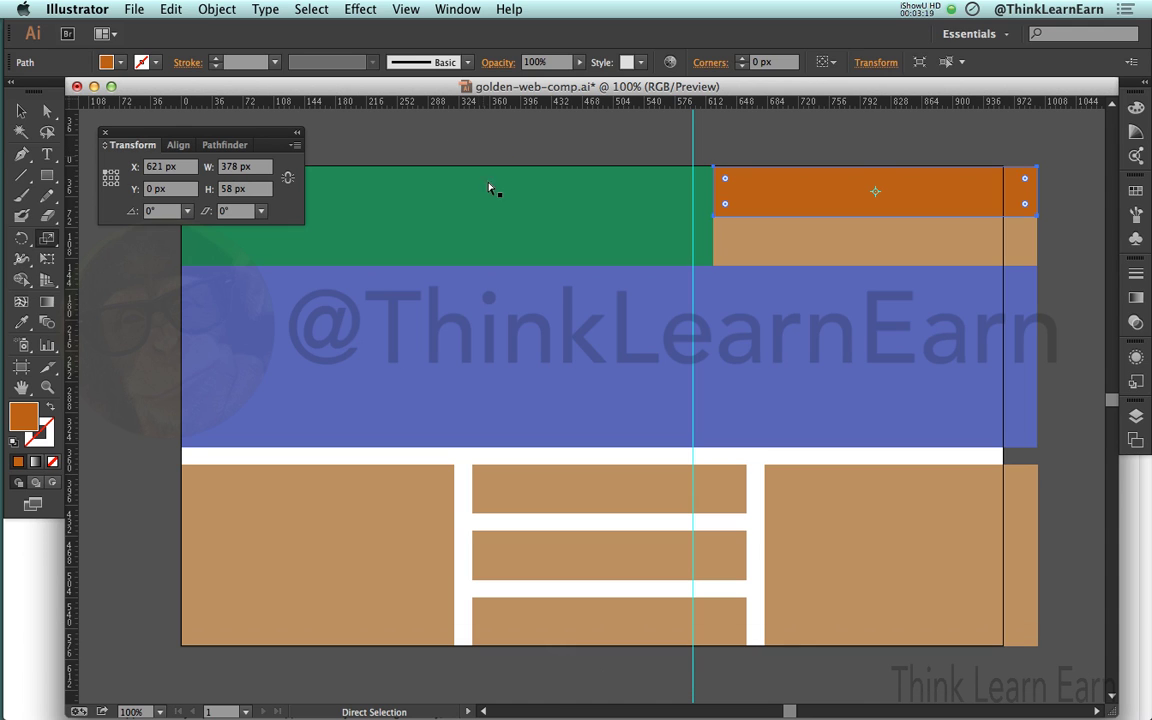
Step: Revert golden-web-comp.ai to its saved version, discarding the current changes
left_click(489, 195)
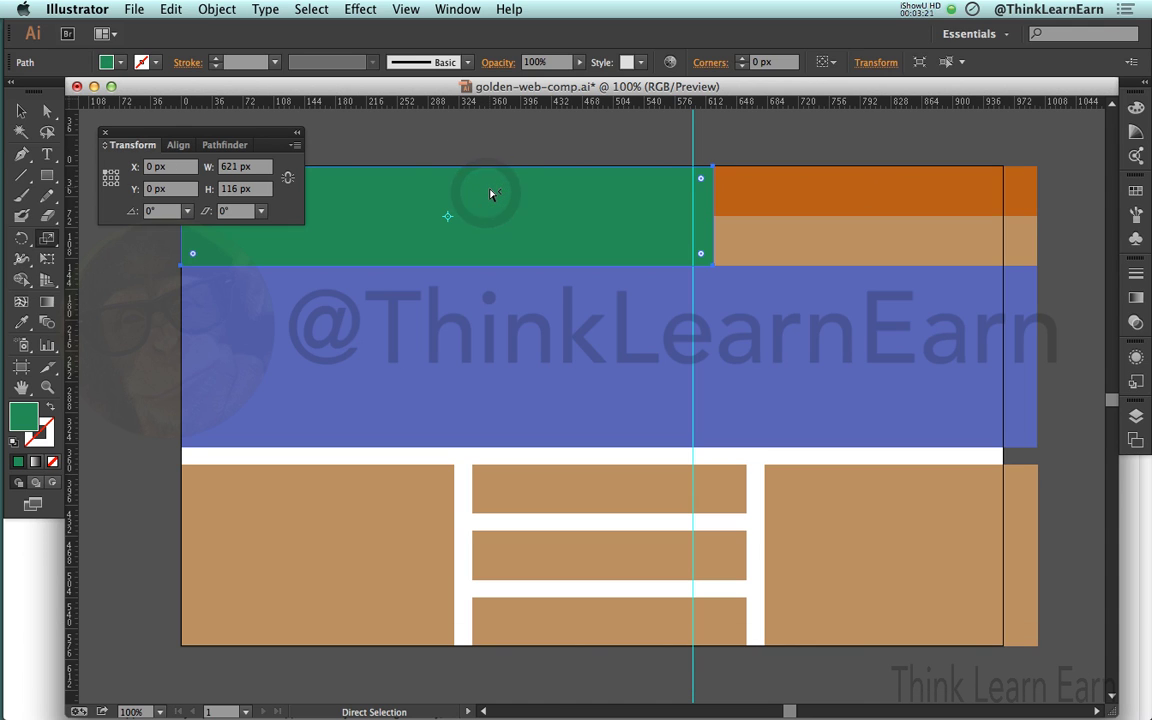
left_click(122, 9)
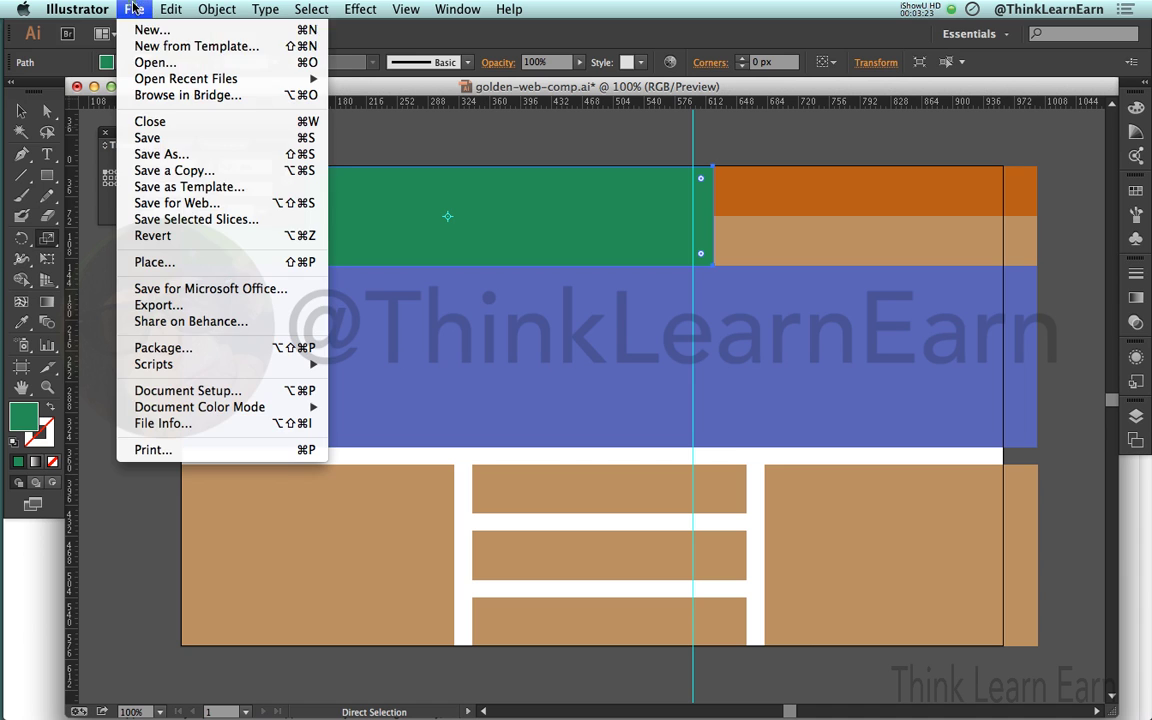
left_click(179, 234)
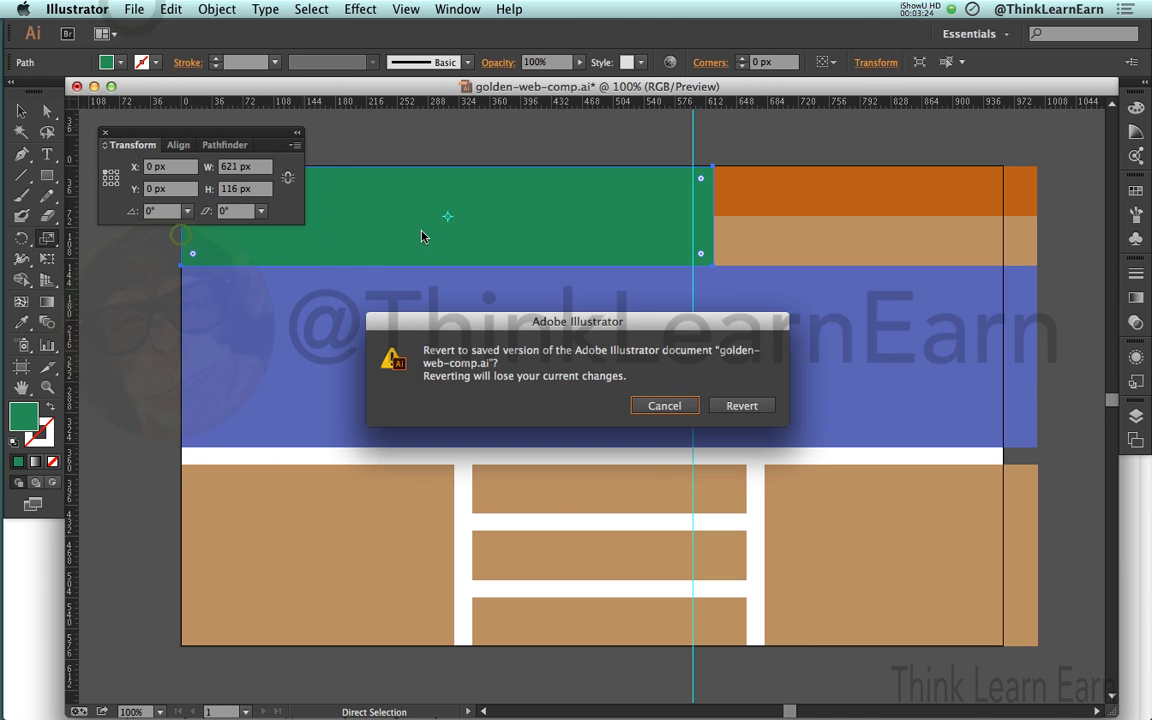
left_click(761, 406)
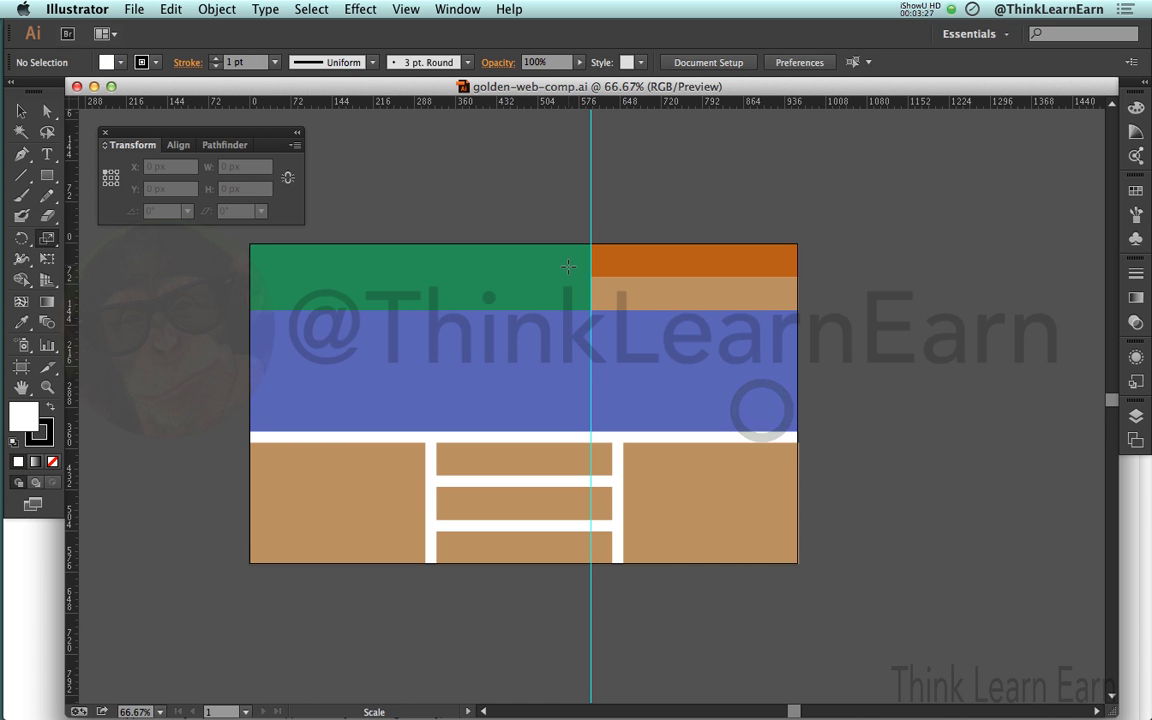
Step: Examine the original width of the green header rectangle at 100% zoom, keeping the Transform values clear of the artwork
key("super+equal")
left_click_drag(568, 265, 733, 288)
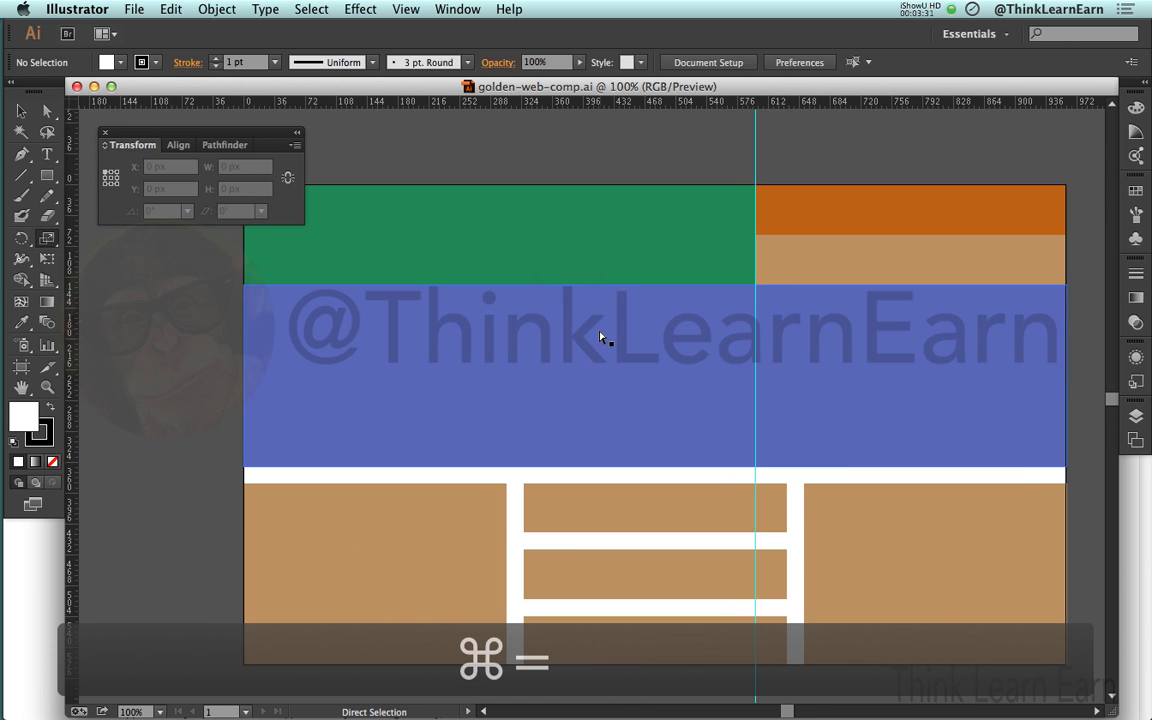
left_click(527, 252)
left_click_drag(265, 133, 265, 282)
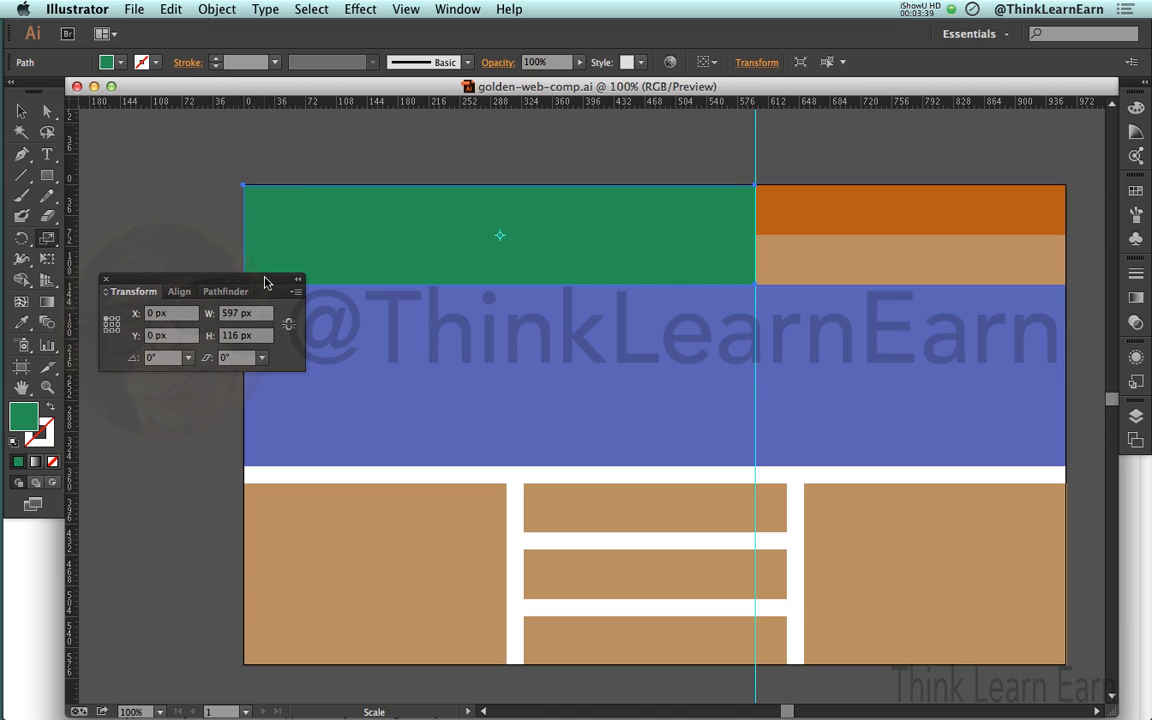
left_click_drag(256, 283, 243, 118)
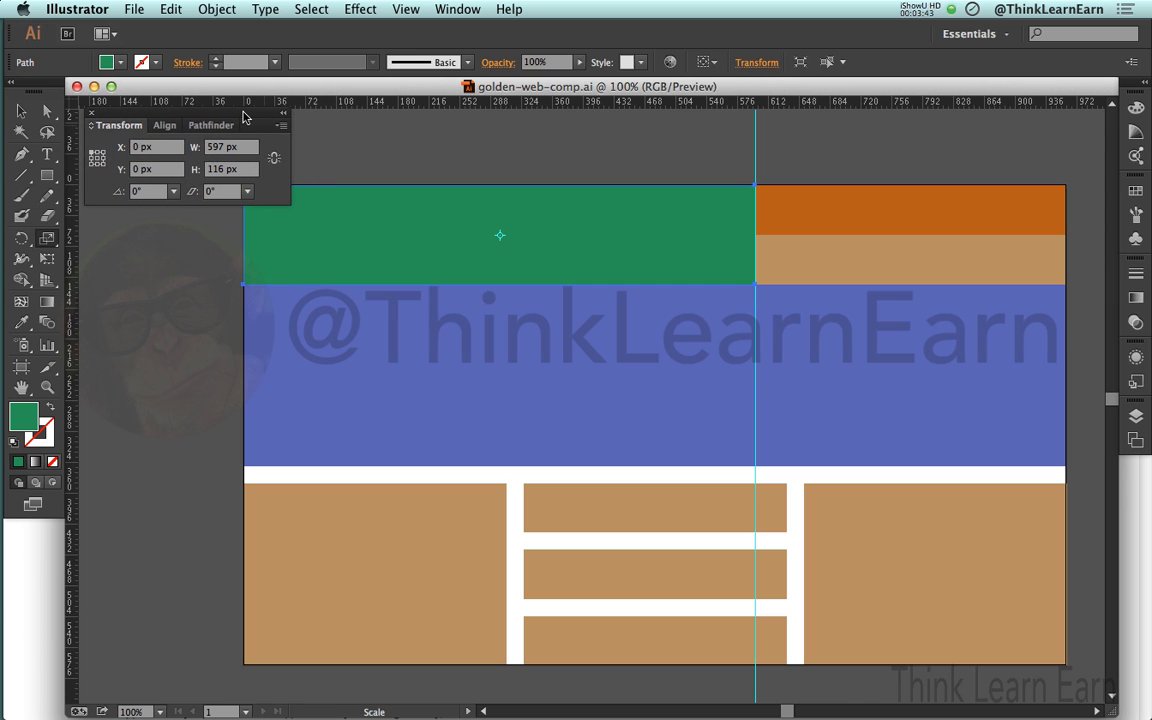
left_click_drag(359, 265, 357, 309)
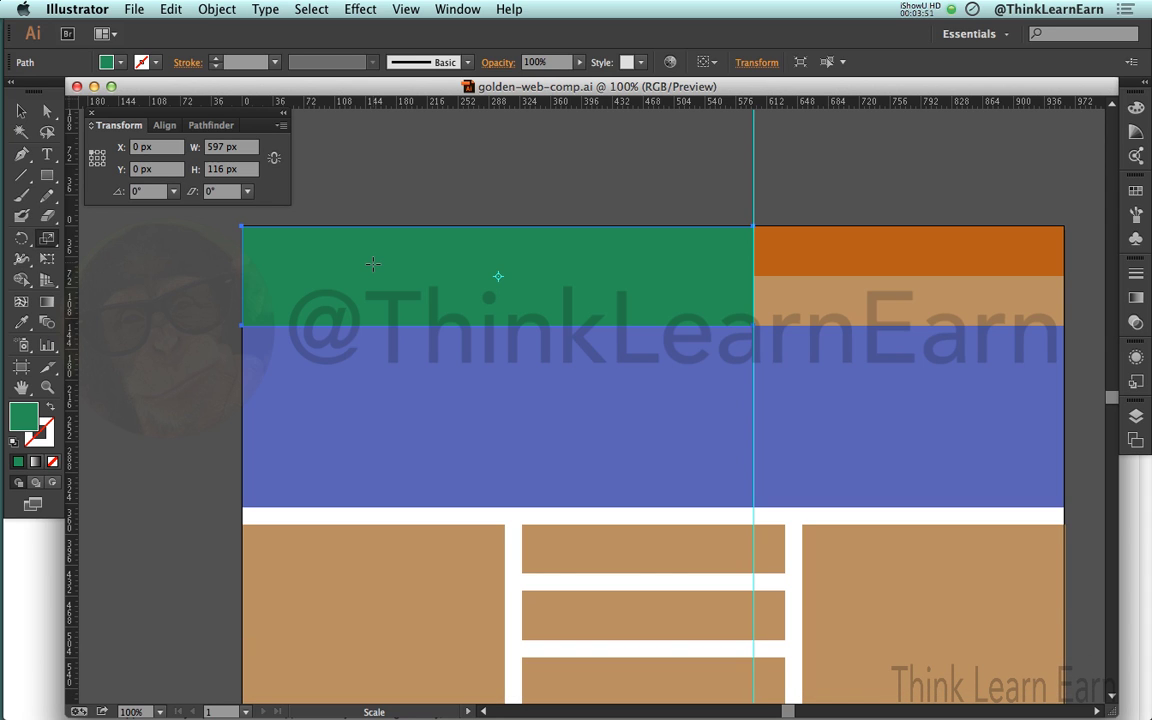
left_click(247, 148)
Step: Select all shapes of the layout and set their overall width to 1000 px
key("a")
left_click(481, 210)
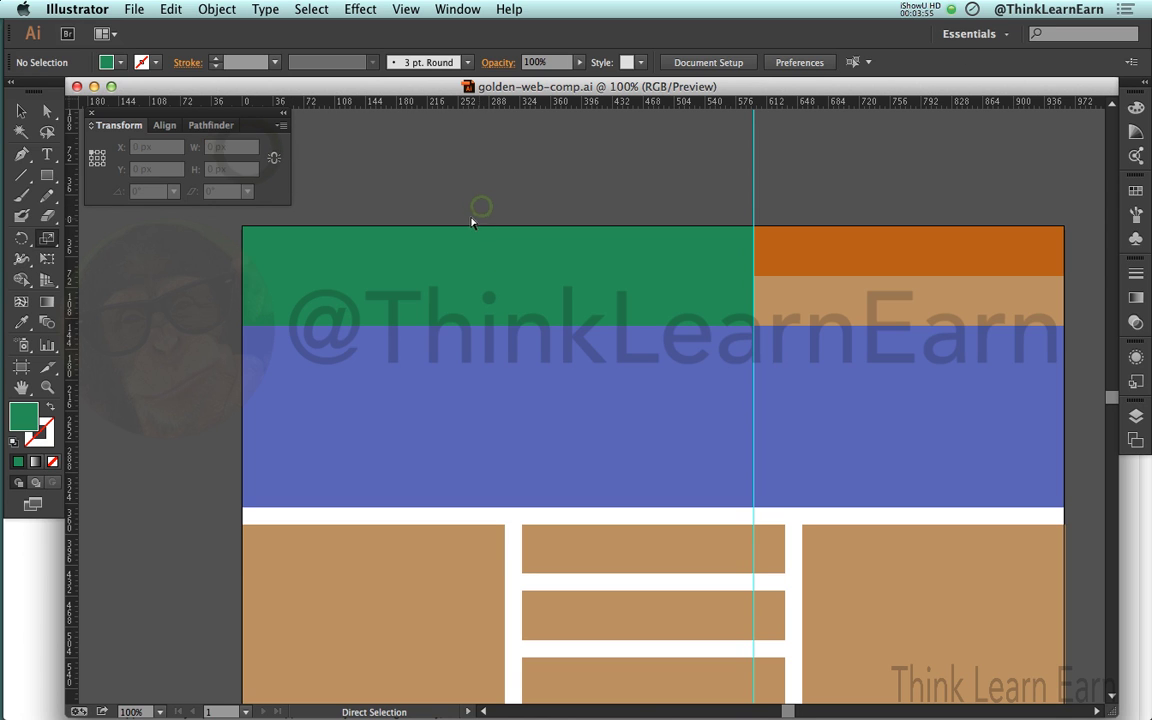
key("super+a")
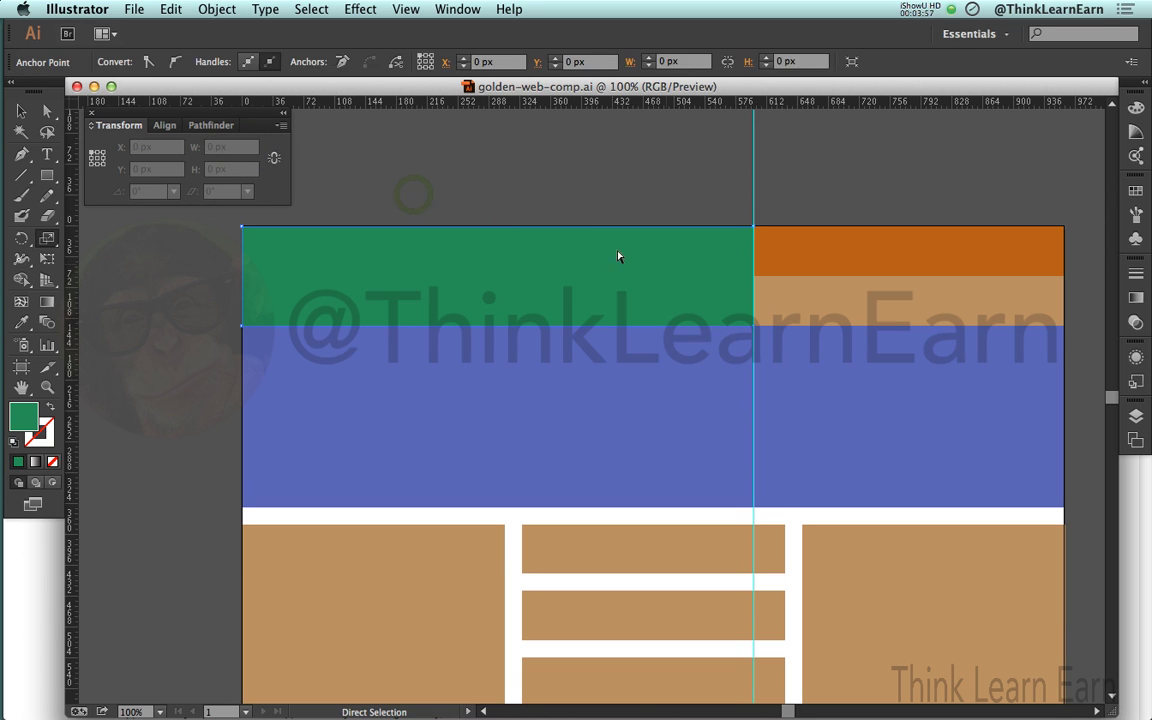
left_click(245, 152)
type("1000")
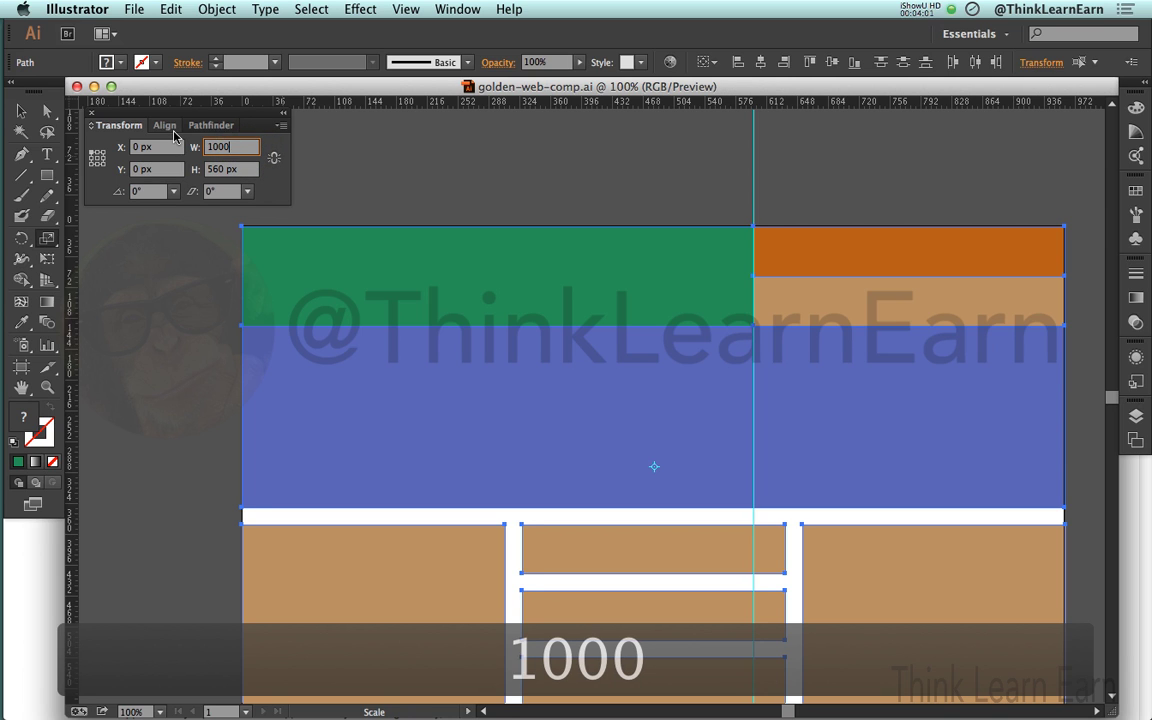
key("Return")
Step: Check the green header rectangle's width in the resized layout and undo the resize
key("a")
left_click(391, 160)
left_click(406, 255)
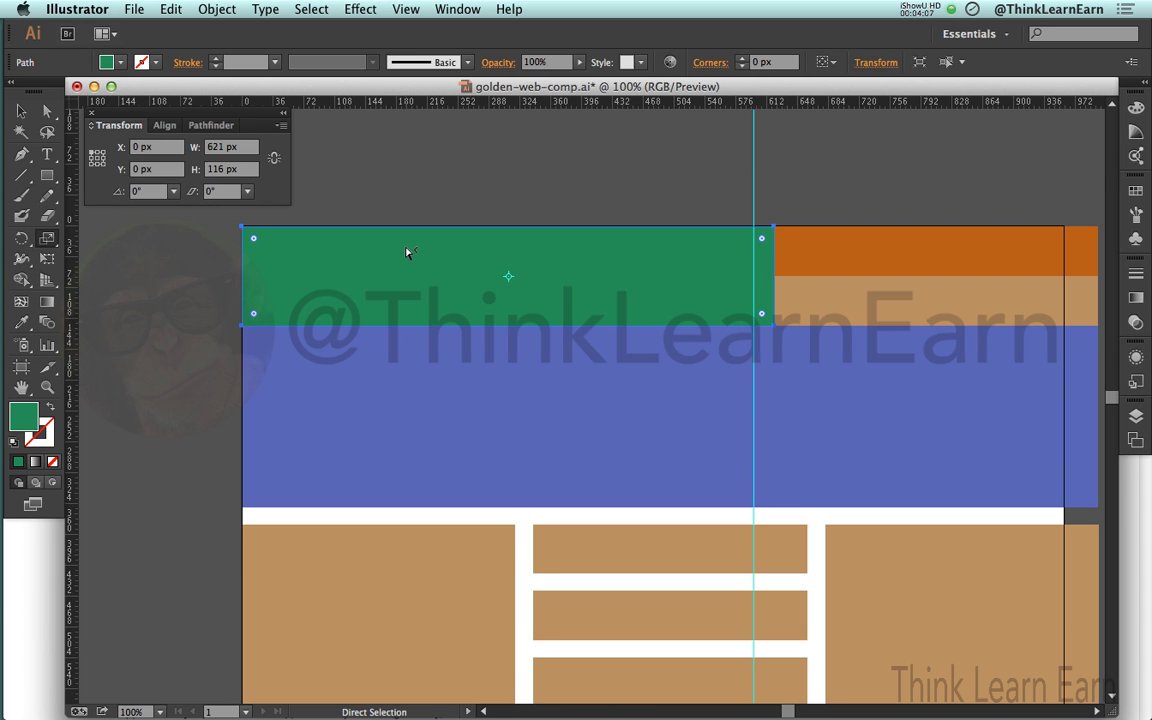
key("super+z")
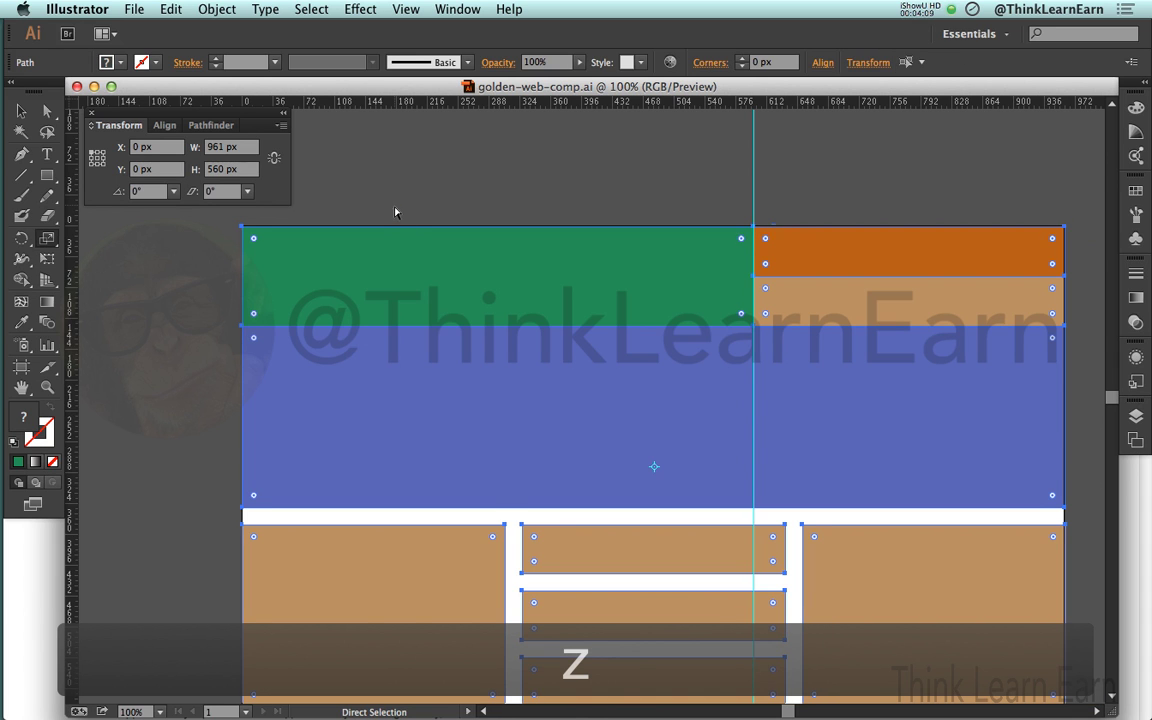
Step: Select only the green header rectangle and divide its width by 960
left_click(395, 212)
left_click(399, 252)
left_click(243, 150)
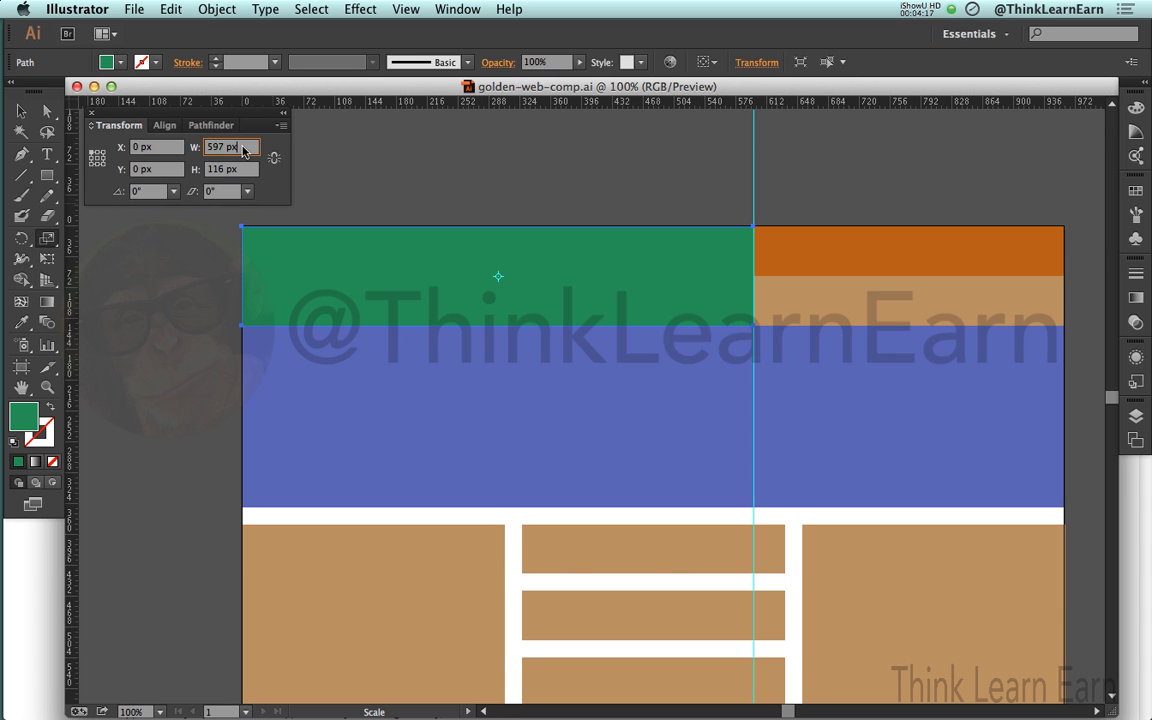
type("/960")
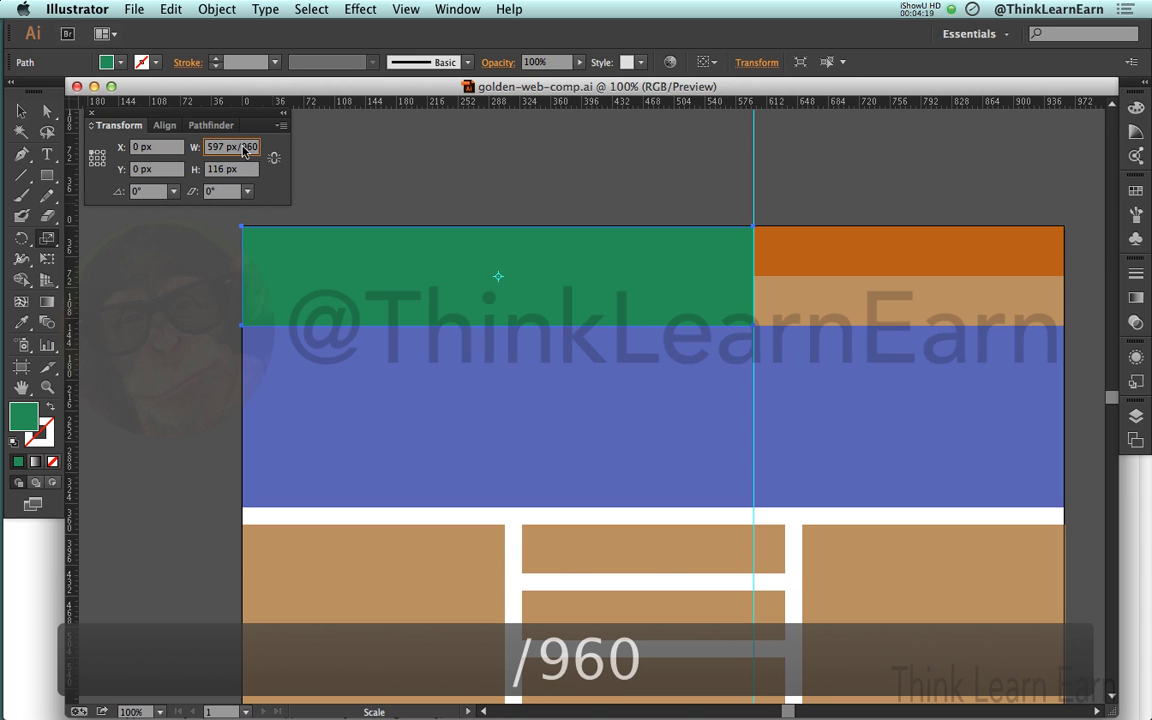
key("Return")
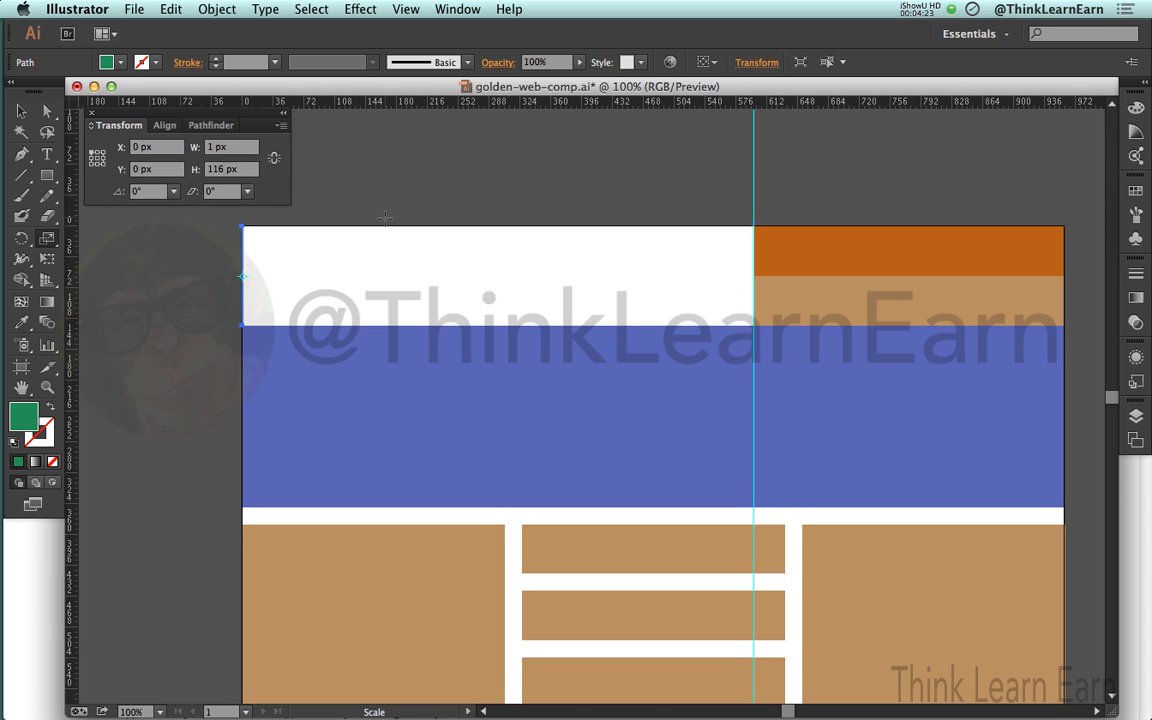
Step: Show the extra Transform options, try turning off Align to Pixel Grid, and undo that change together with the width division
left_click(282, 125)
left_click(310, 127)
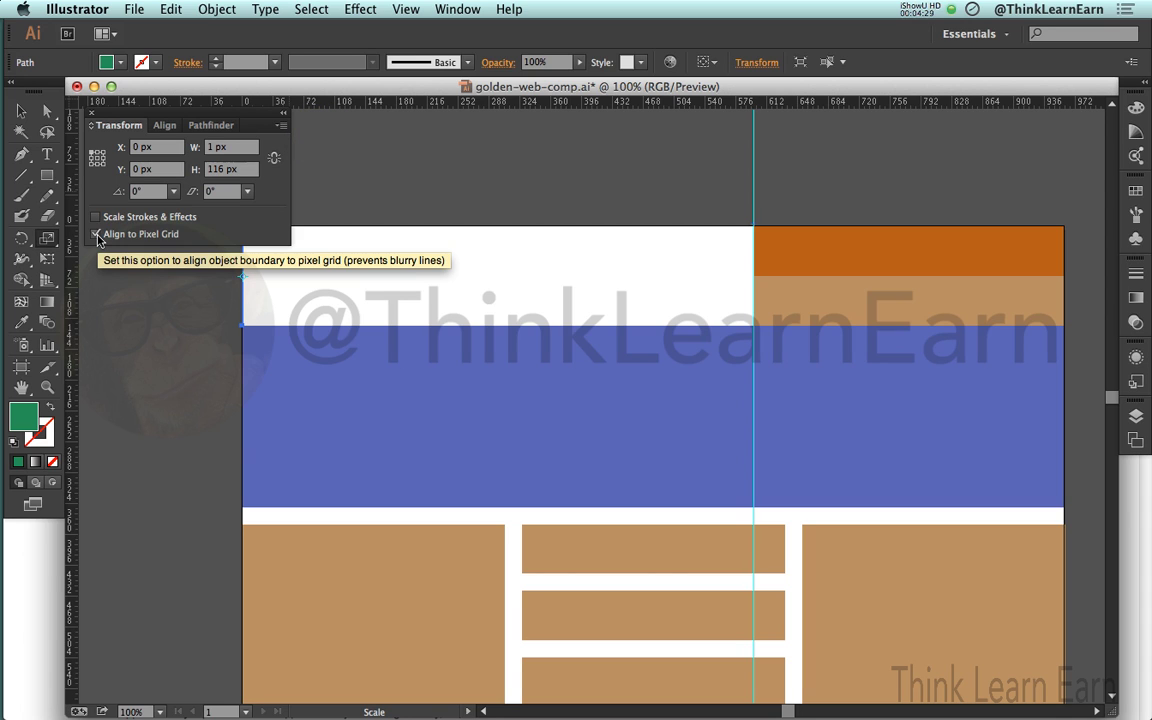
left_click(96, 234)
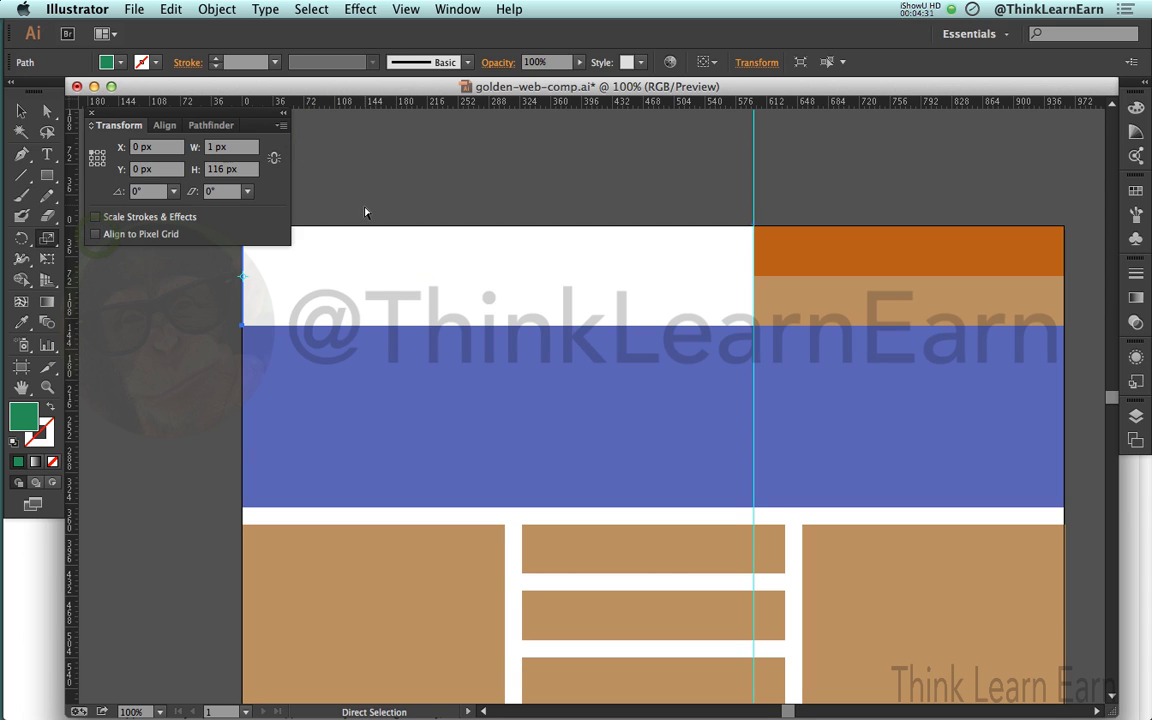
key("super+z")
key("super+z")
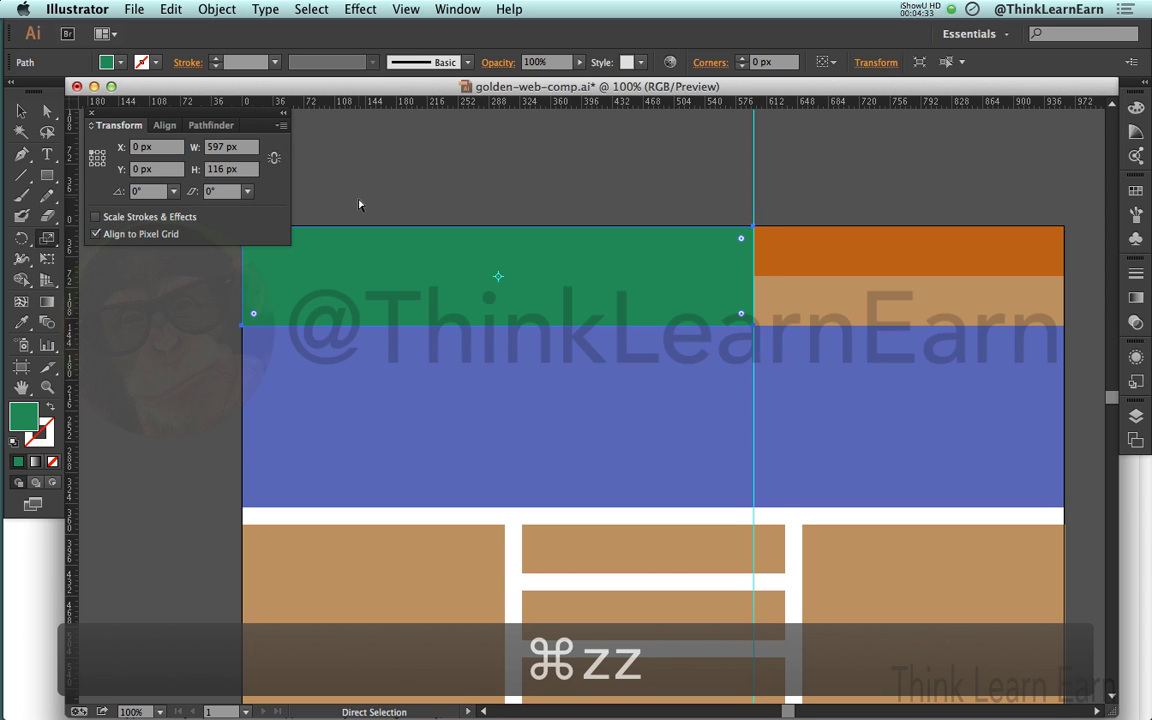
Step: Turn off Align to Pixel Grid for the green header rectangle and reselect the rectangle
left_click(285, 130)
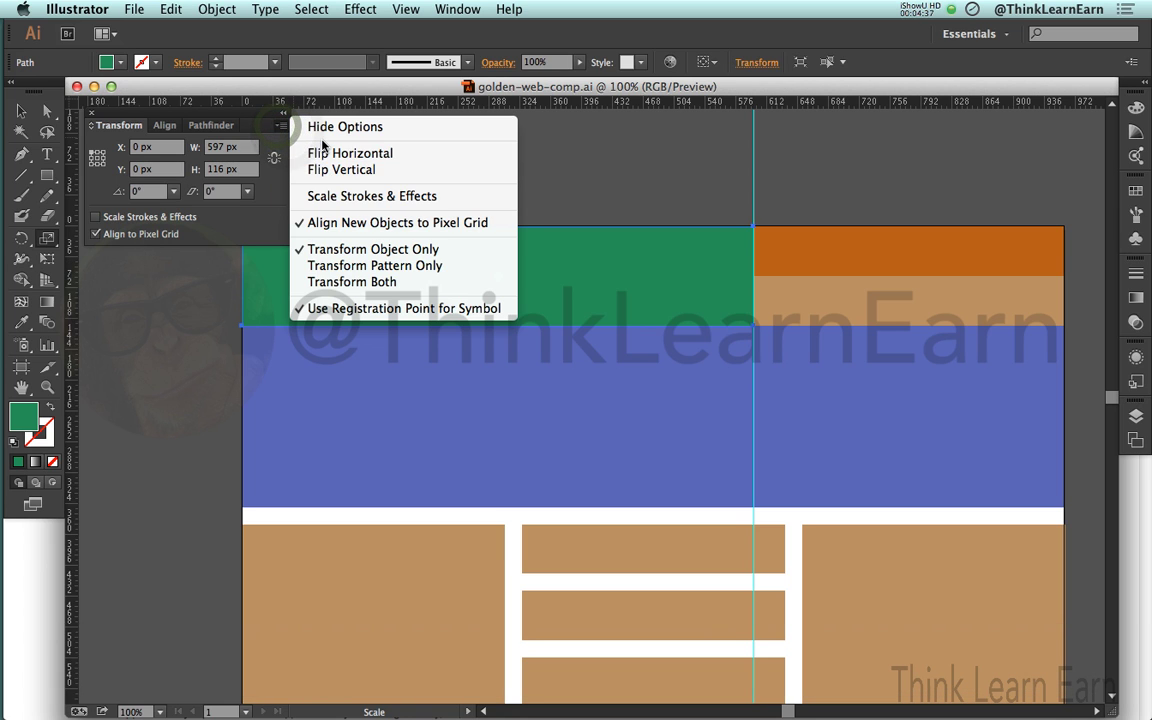
left_click(96, 236)
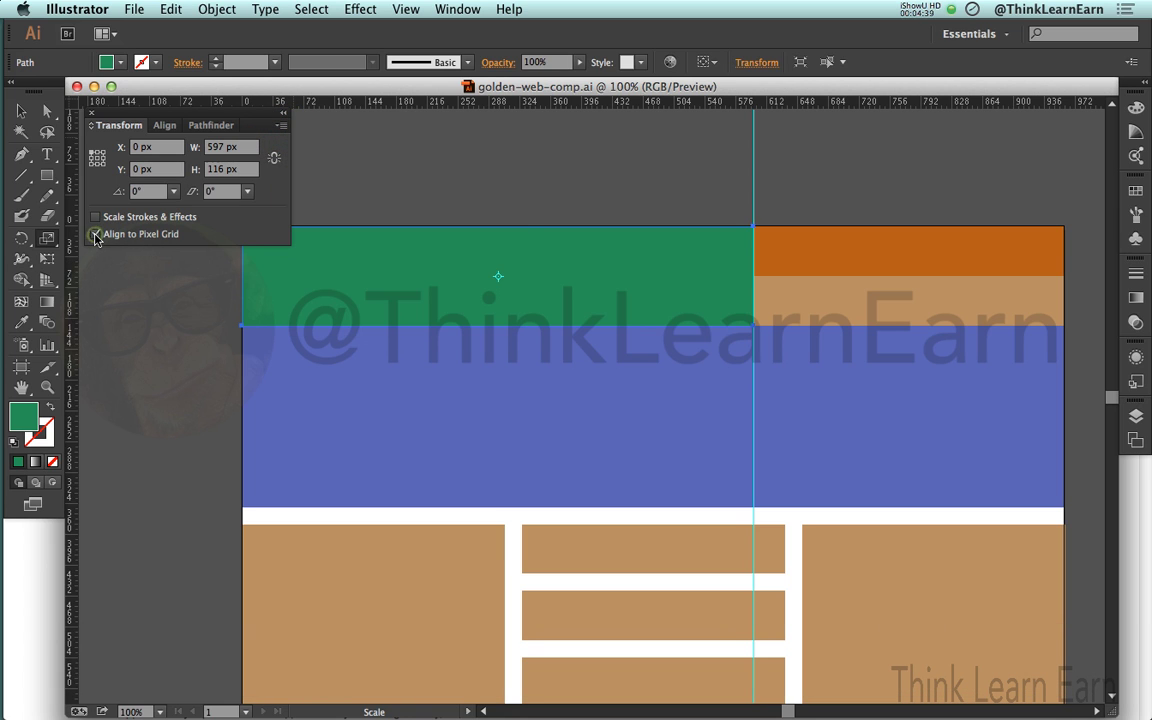
left_click(96, 236)
left_click(436, 208)
left_click(435, 249)
Step: Divide the green rectangle's width by 960 without pixel alignment to read its exact ratio, and undo the division
left_click(245, 148)
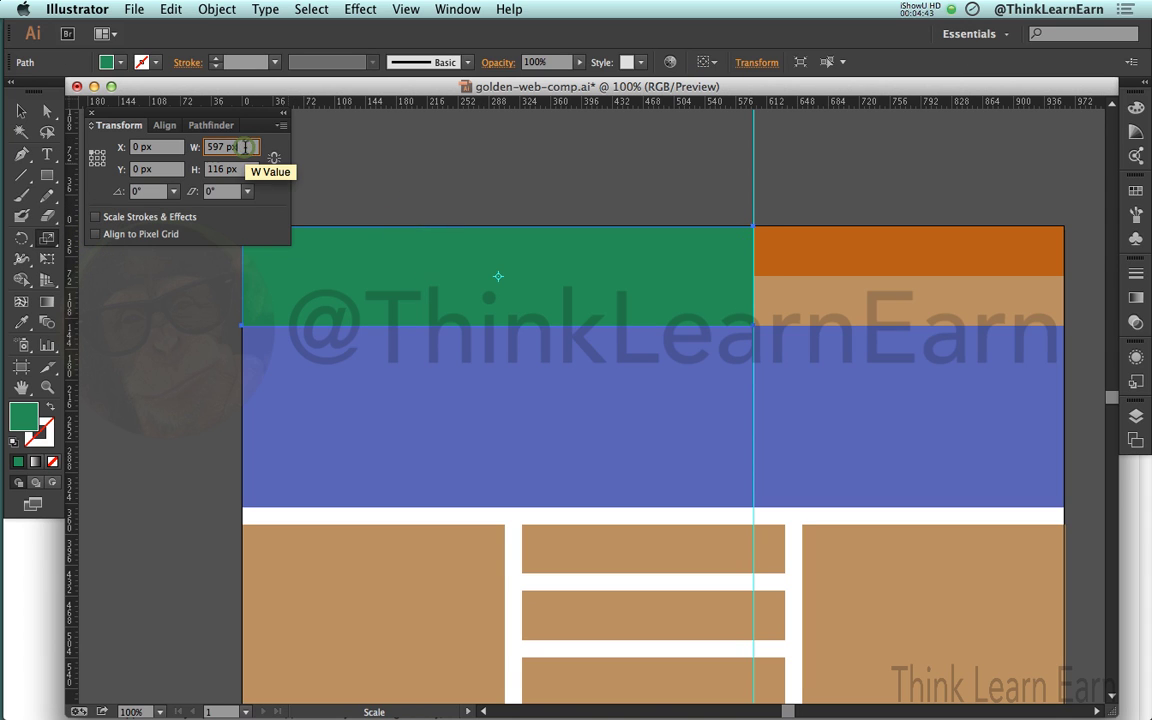
type("/960")
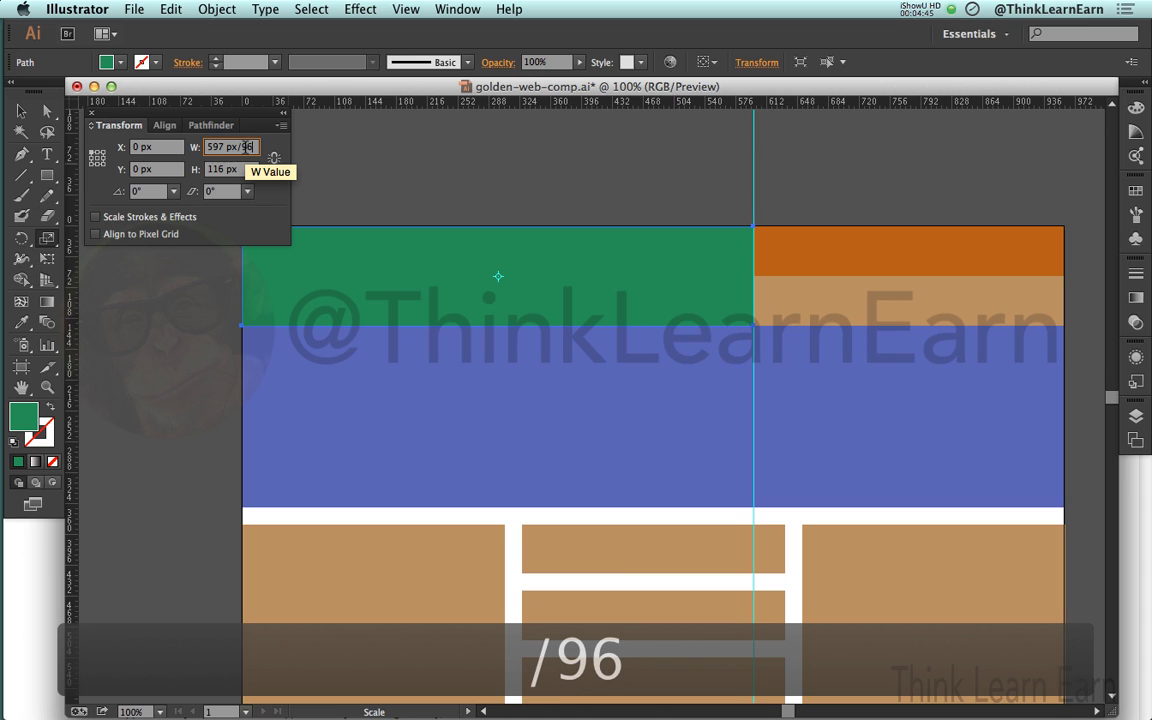
key("Return")
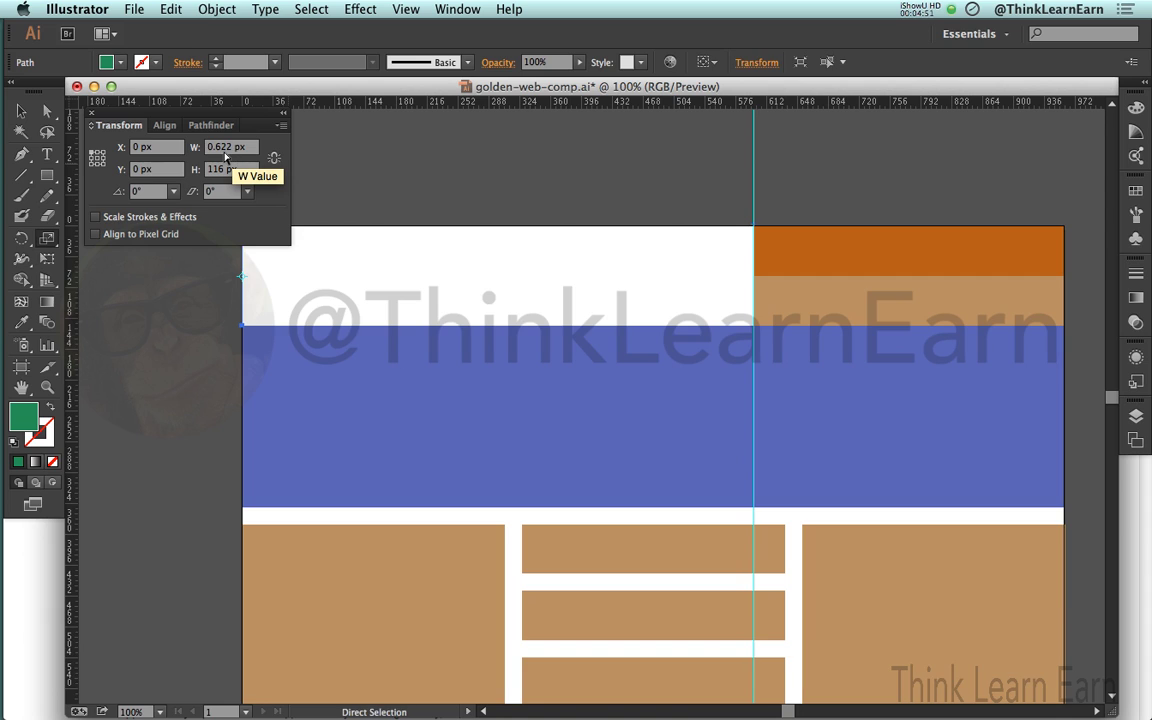
key("super+z")
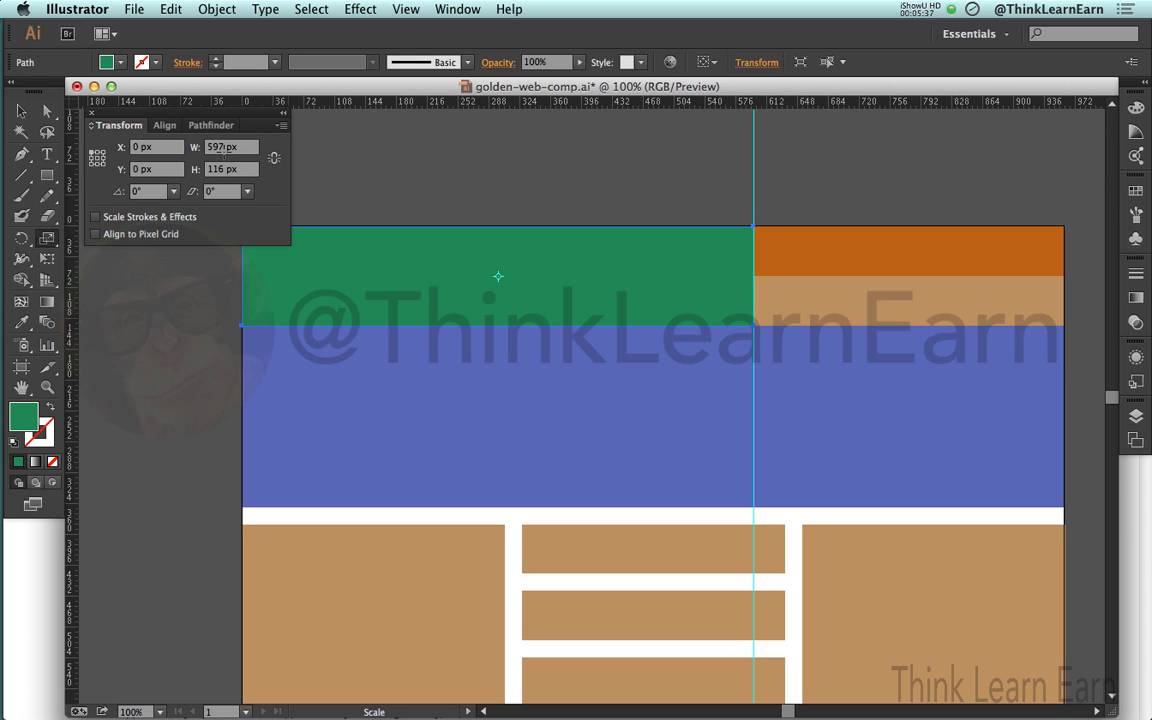
Step: Deselect the green rectangle and save the document
key("a")
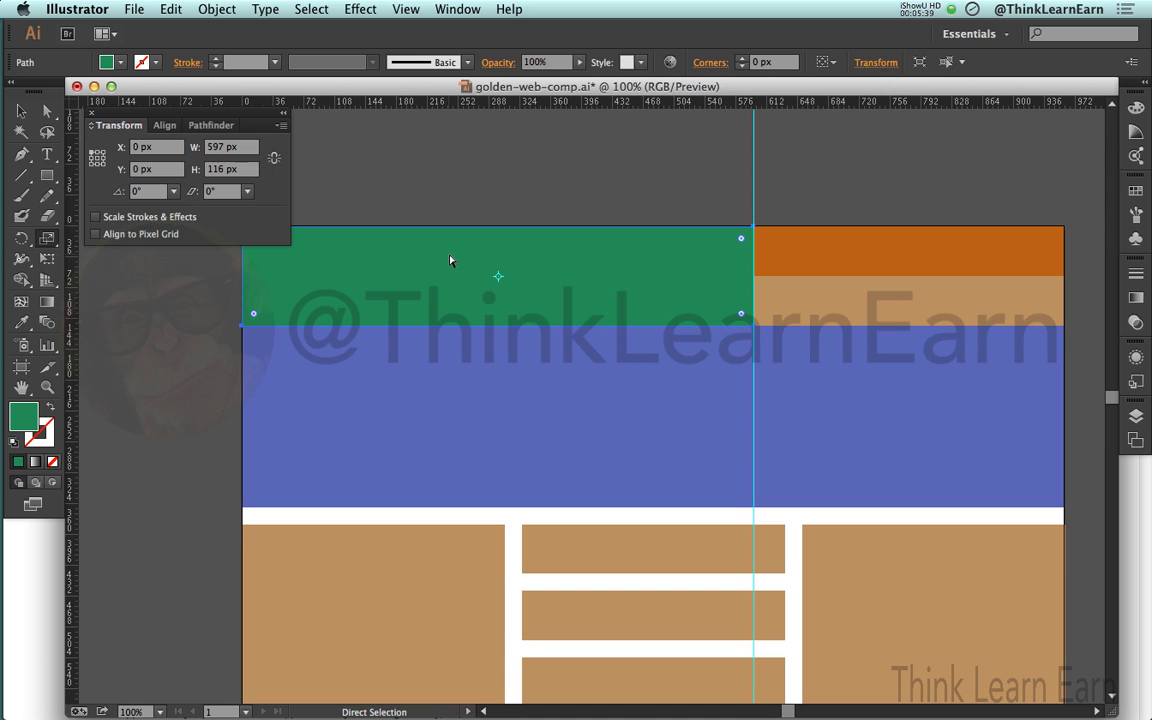
left_click(468, 213)
key("super+s")
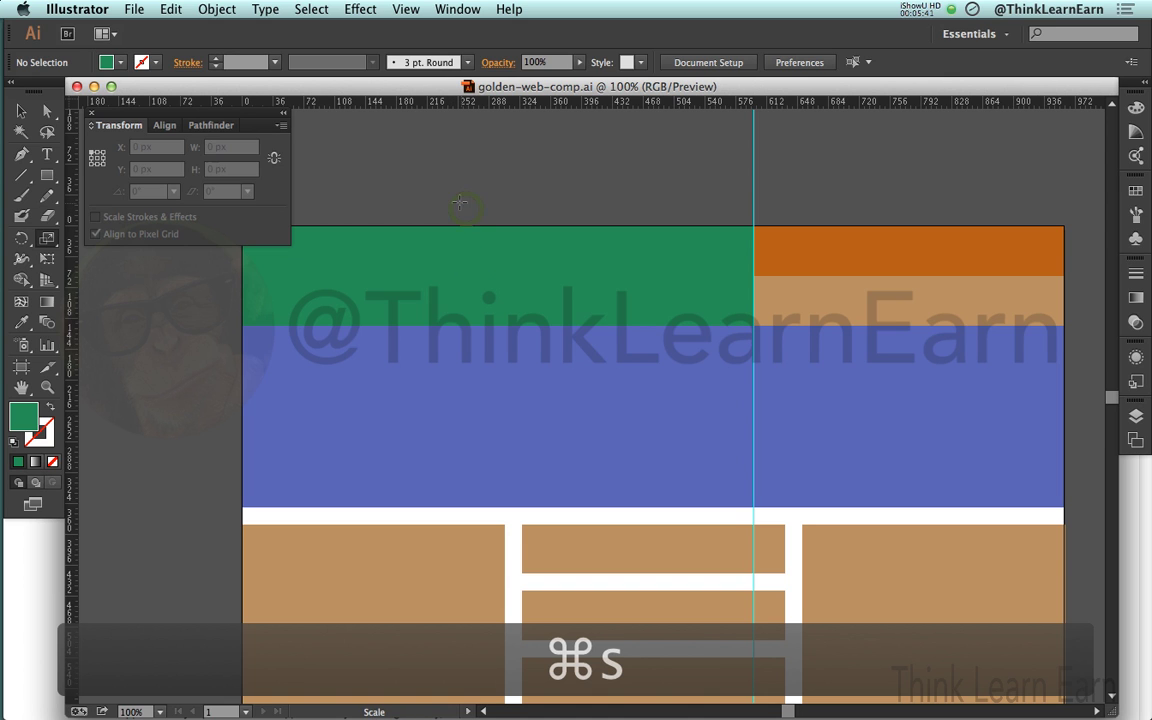
Step: Review the file formats available for exporting the document and leave without exporting
left_click(133, 9)
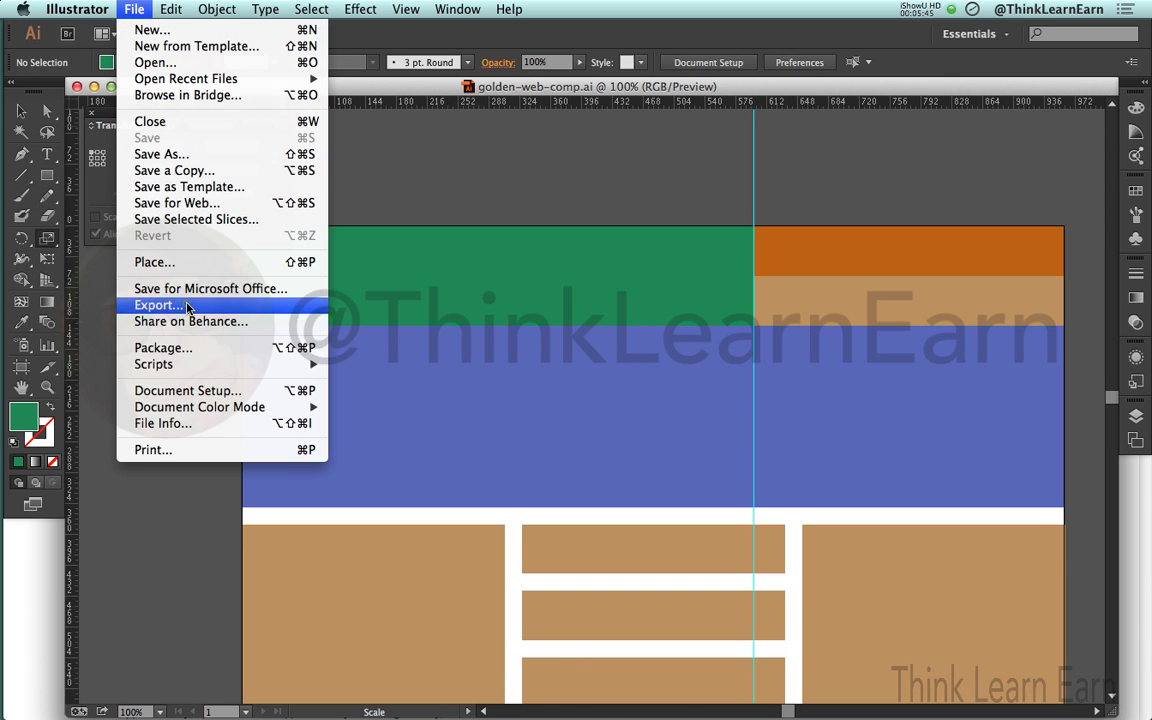
left_click(155, 305)
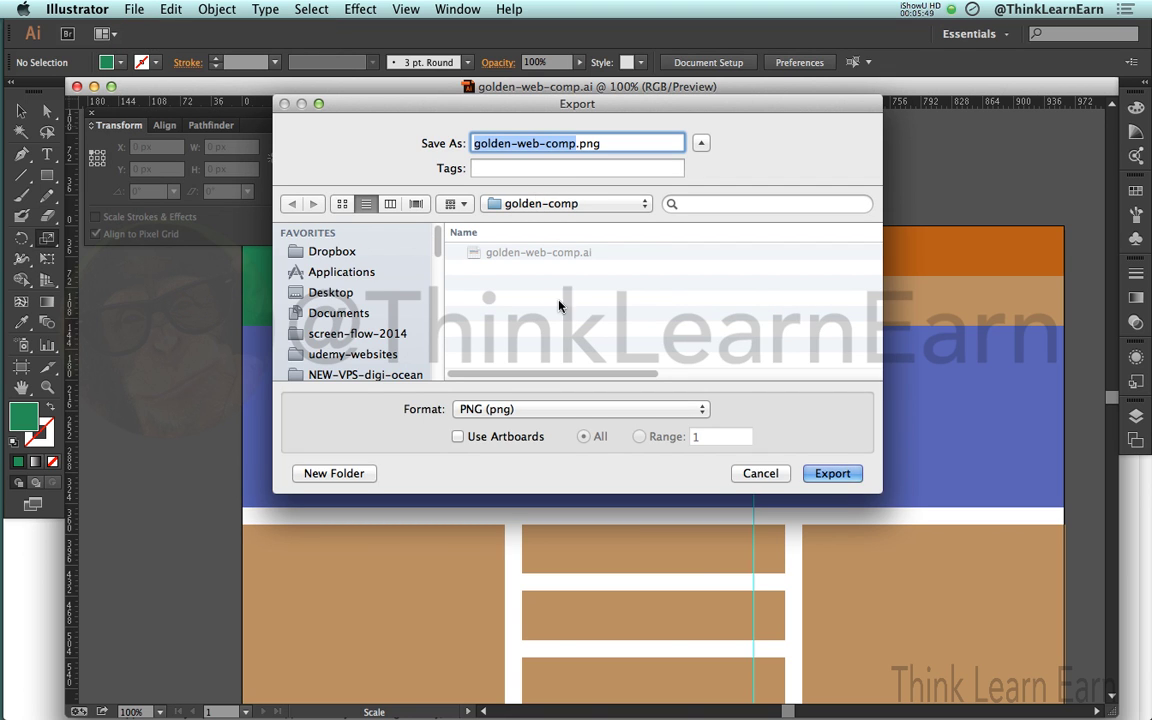
left_click(559, 412)
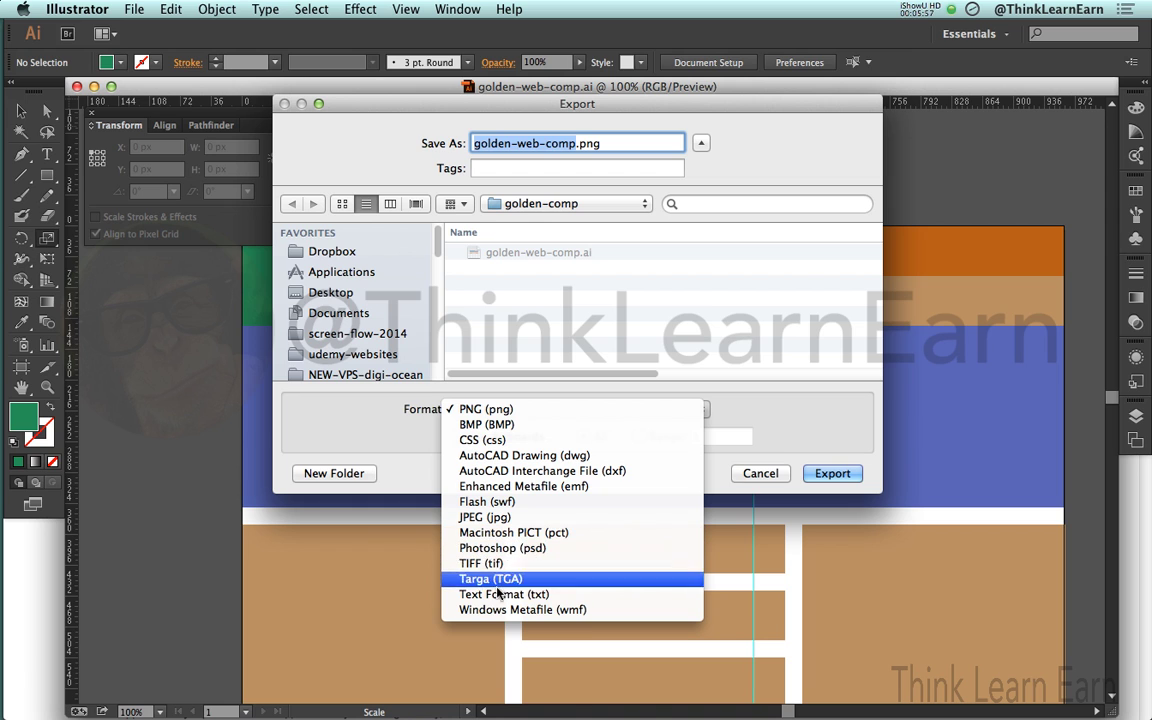
left_click(485, 345)
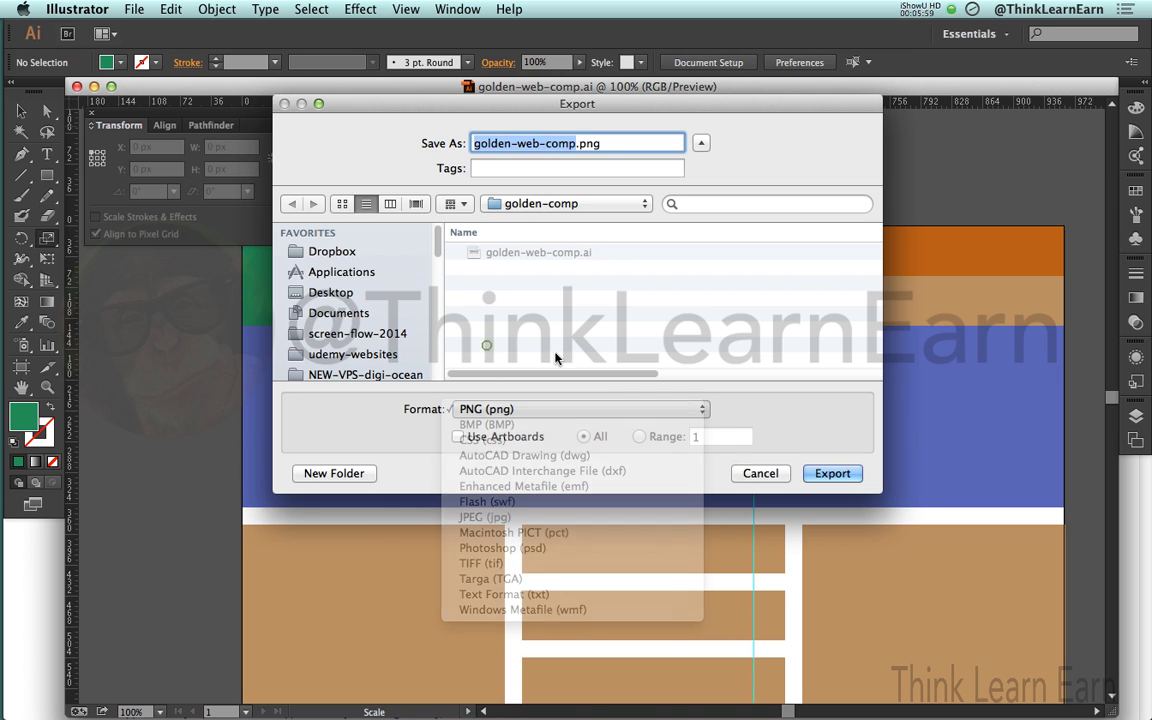
left_click(765, 474)
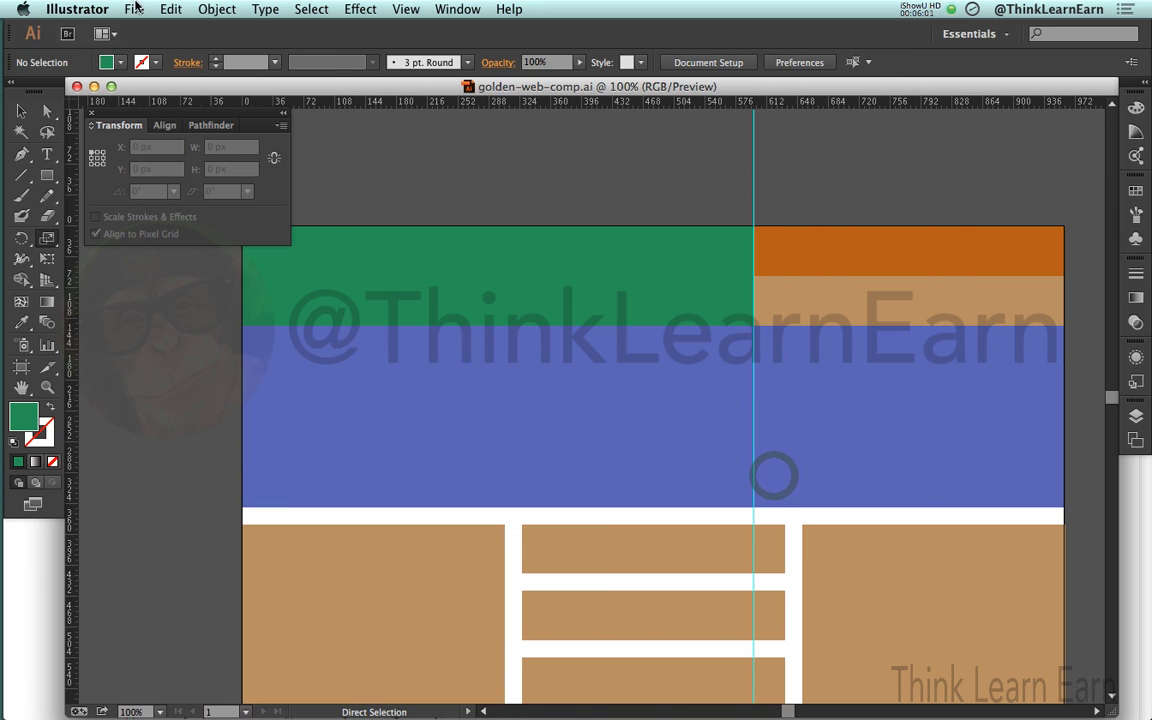
Step: Export the layout as golden-web-comp.png at Screen (72 ppi) resolution with a transparent background, and save the document
left_click(133, 9)
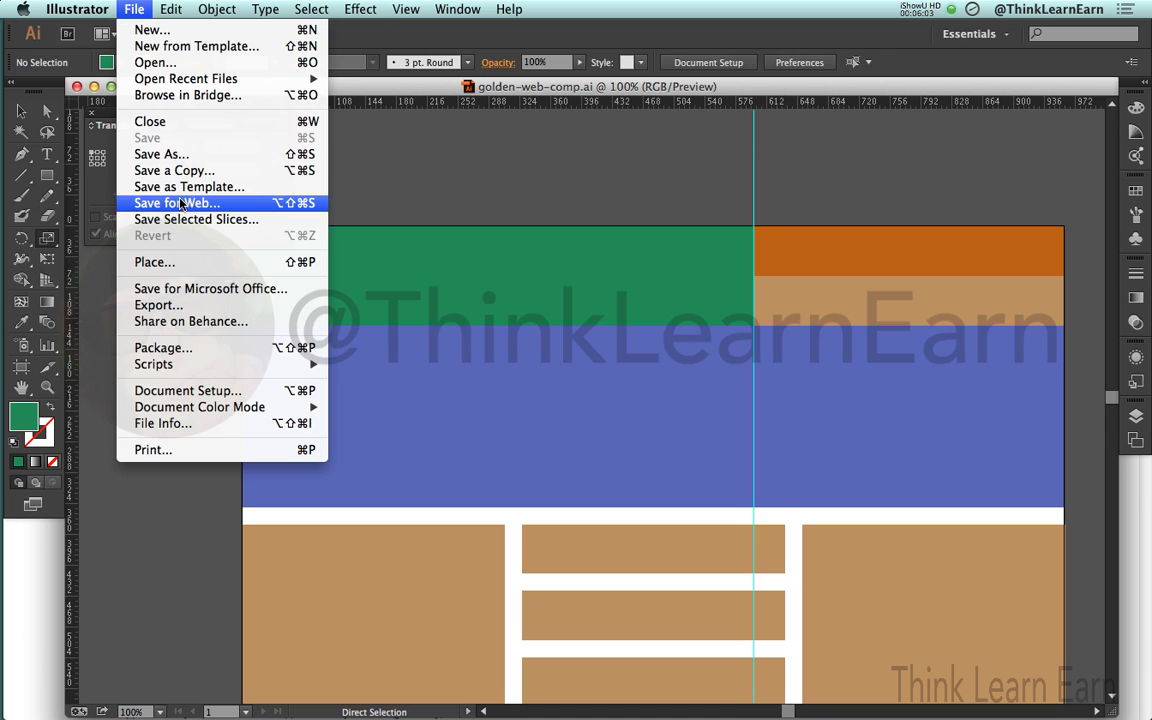
left_click(140, 8)
left_click(136, 8)
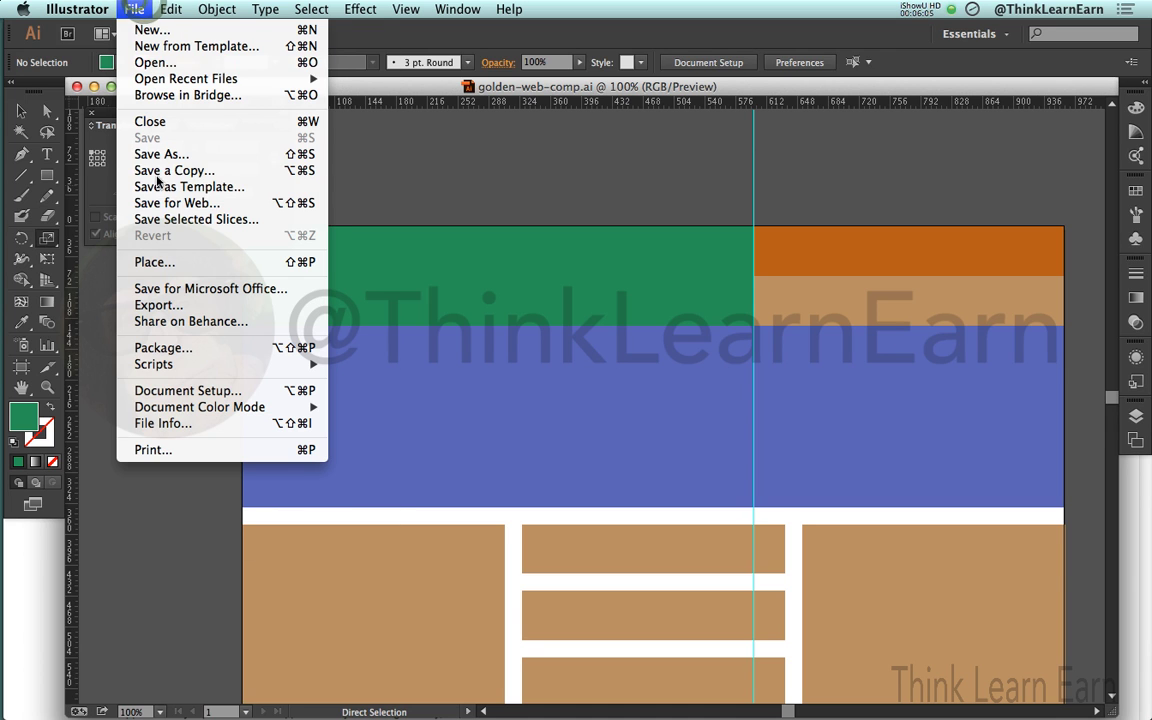
left_click(157, 304)
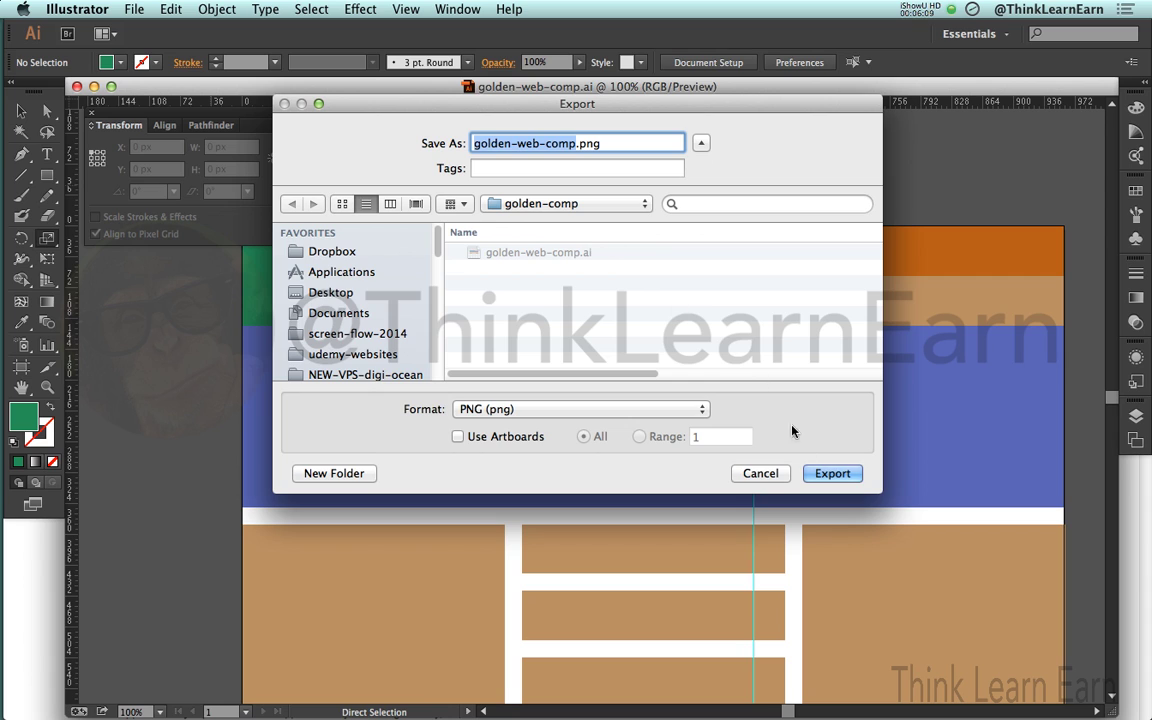
left_click(818, 474)
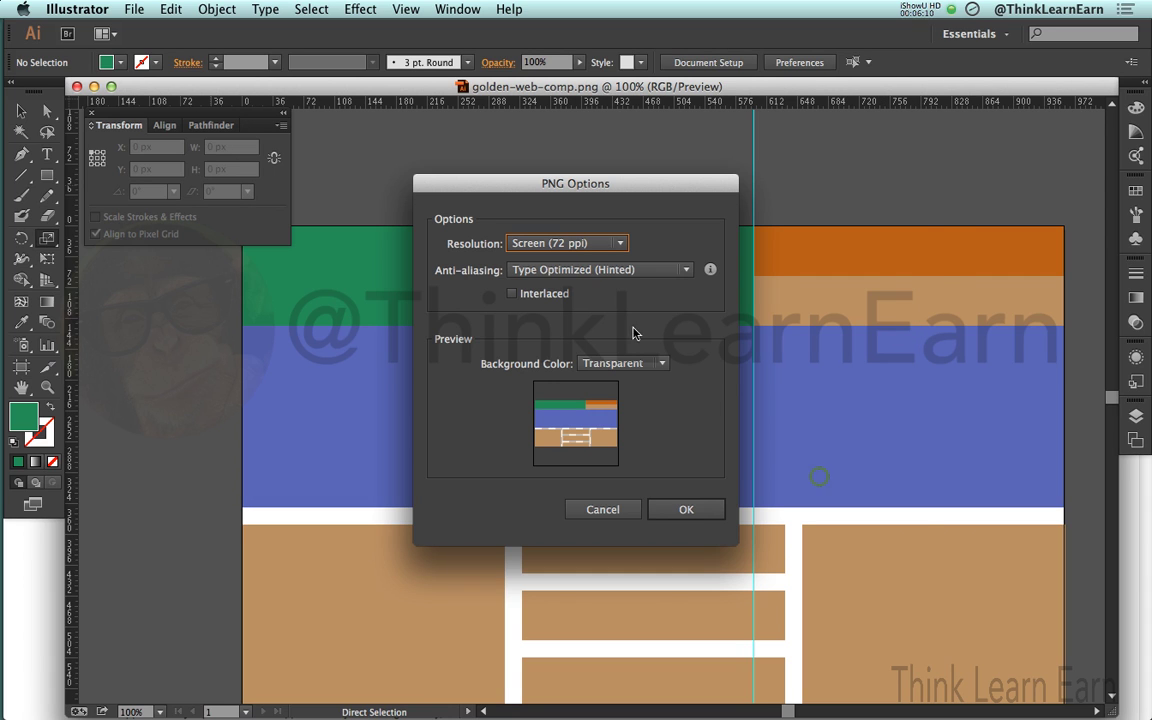
left_click(688, 510)
key("super+s")
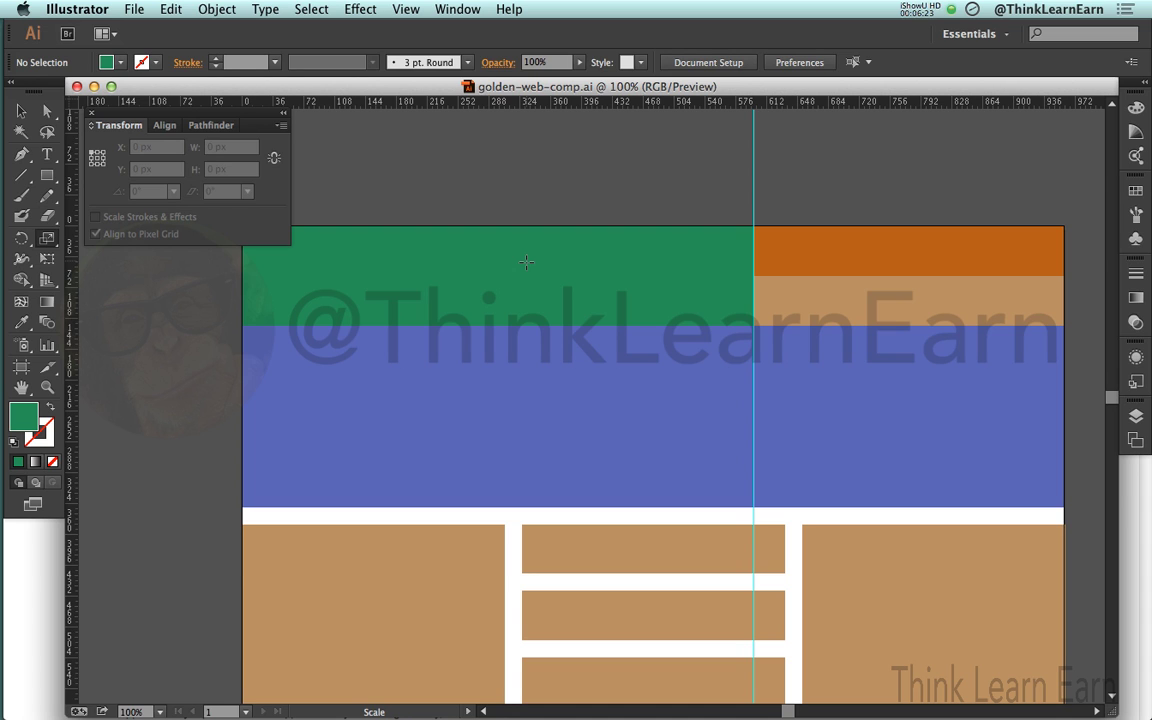
Step: Bring the whole layout into view and hide the floating panels around it
left_click_drag(526, 262, 510, 202)
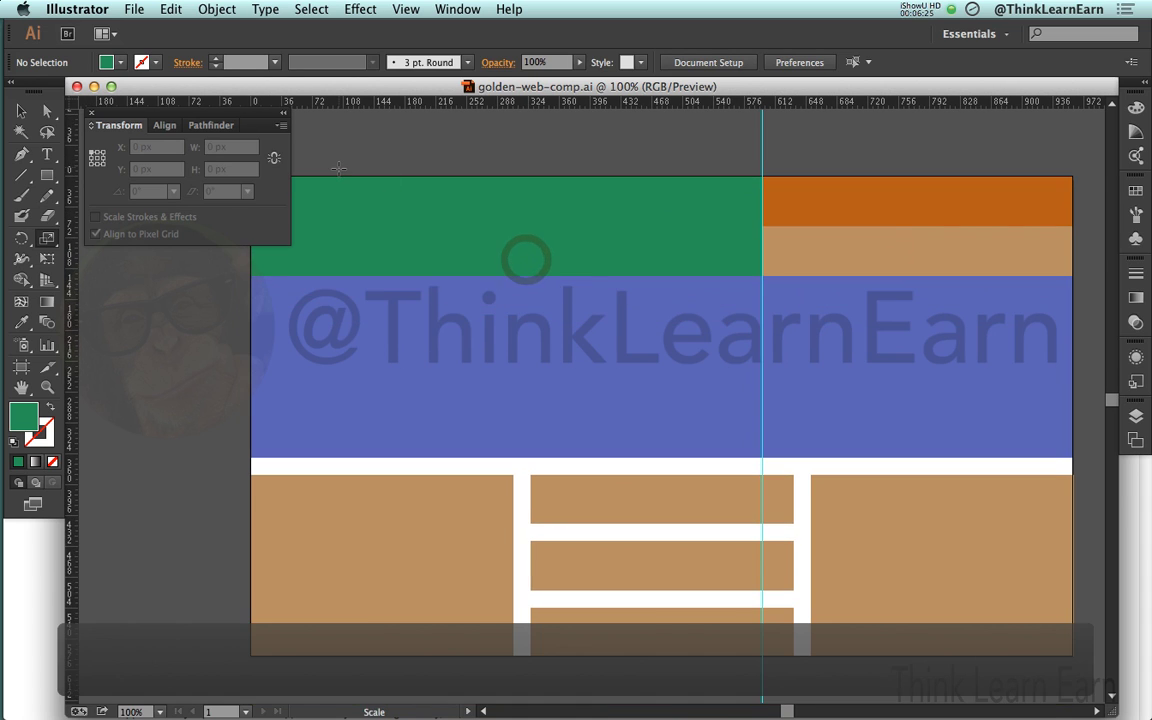
key("Tab")
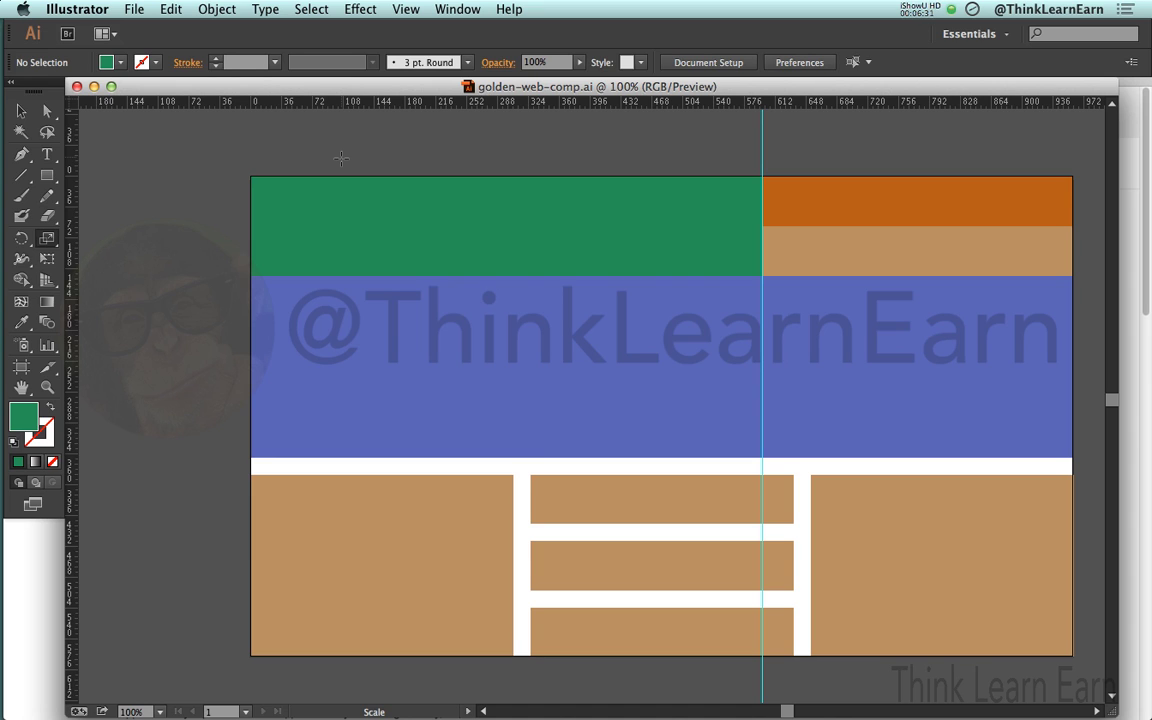
Step: Split the blue banner rectangle into a grid of 5 columns with a 20 px gutter
key("a")
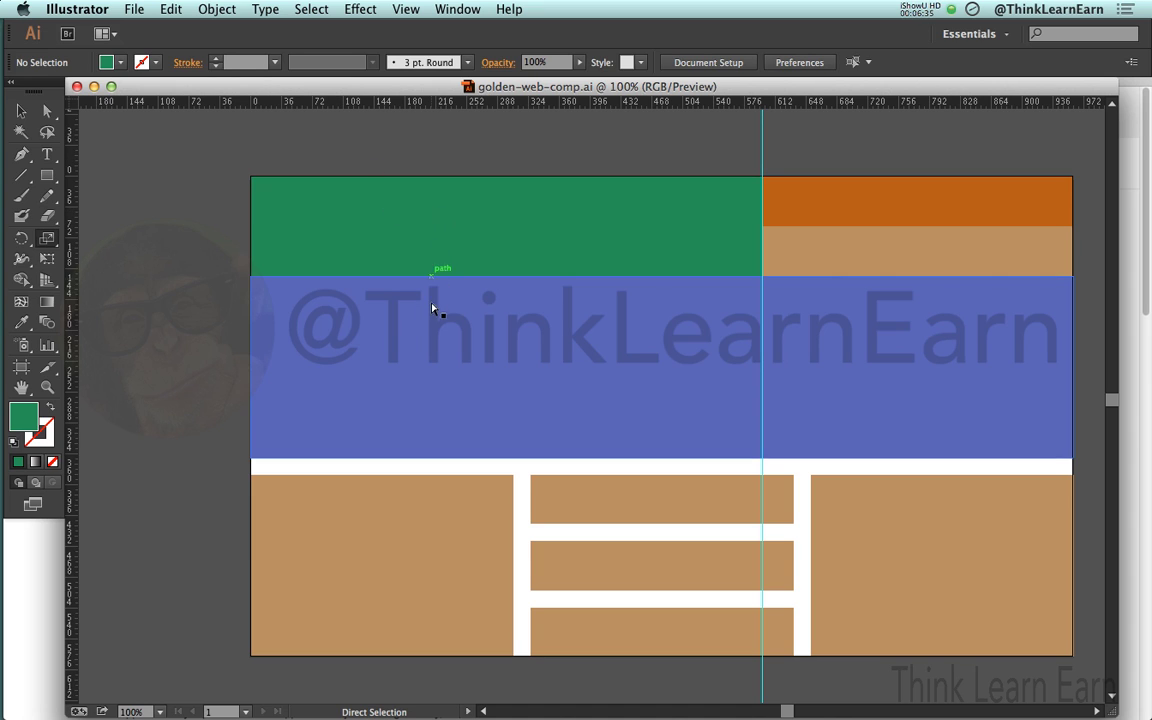
left_click(429, 311)
key("s")
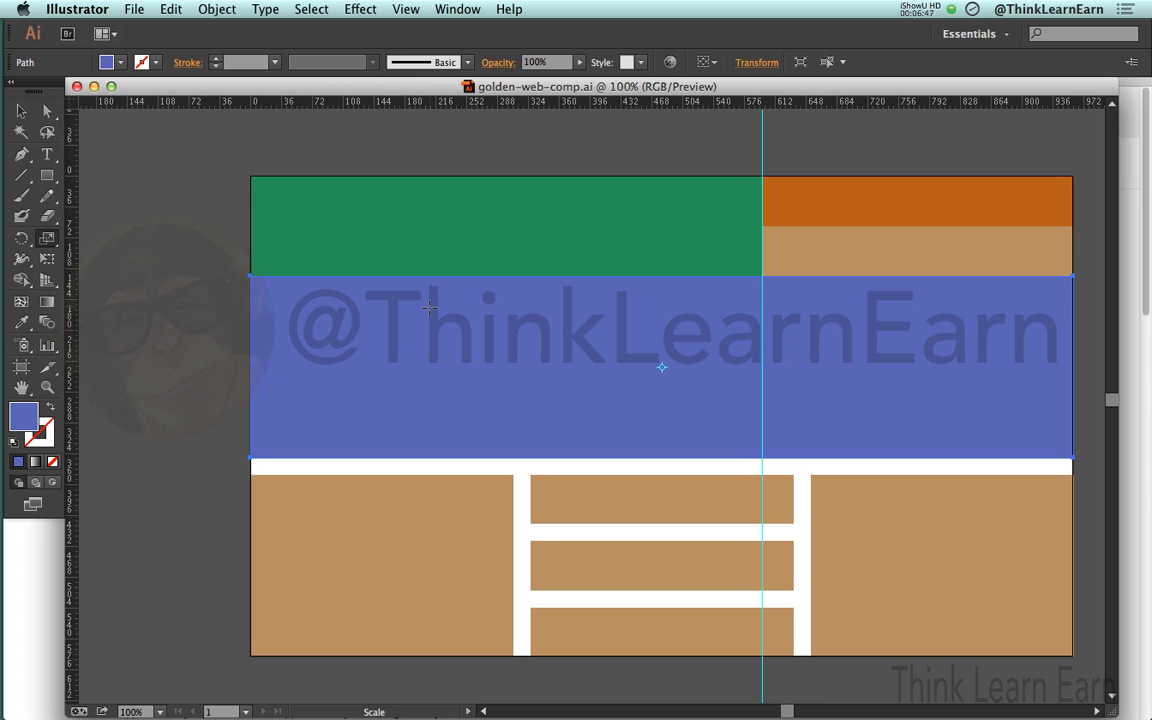
key("alt+super+equal")
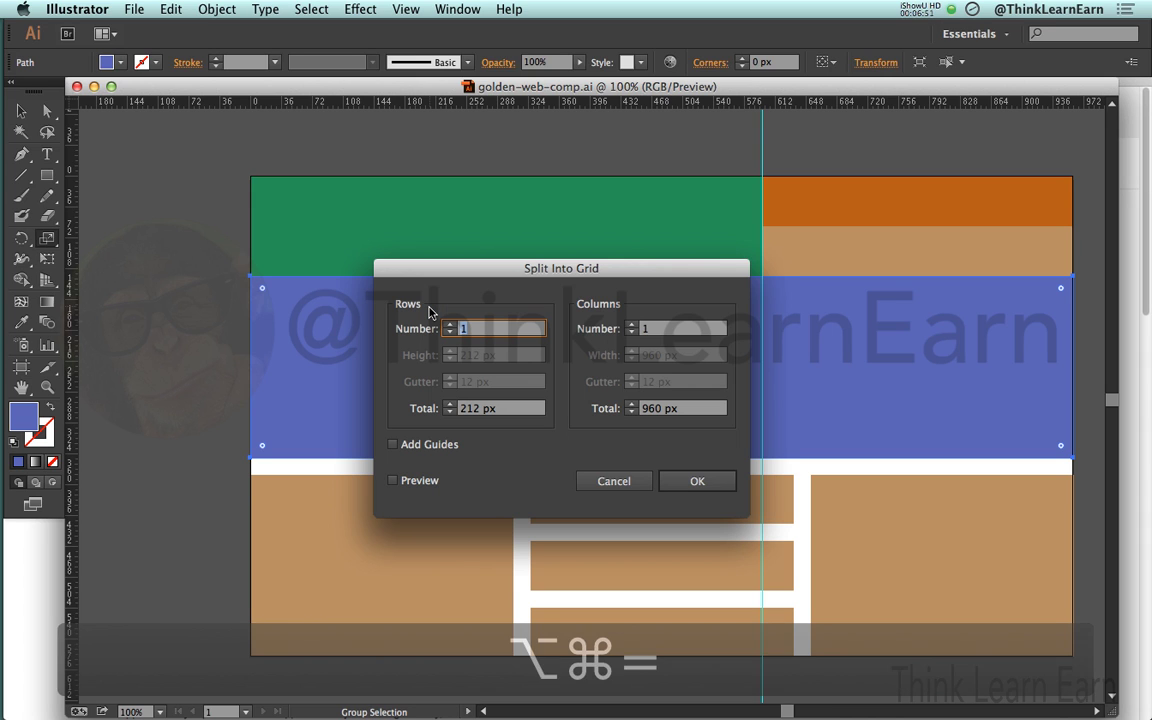
key("Tab")
key("Tab")
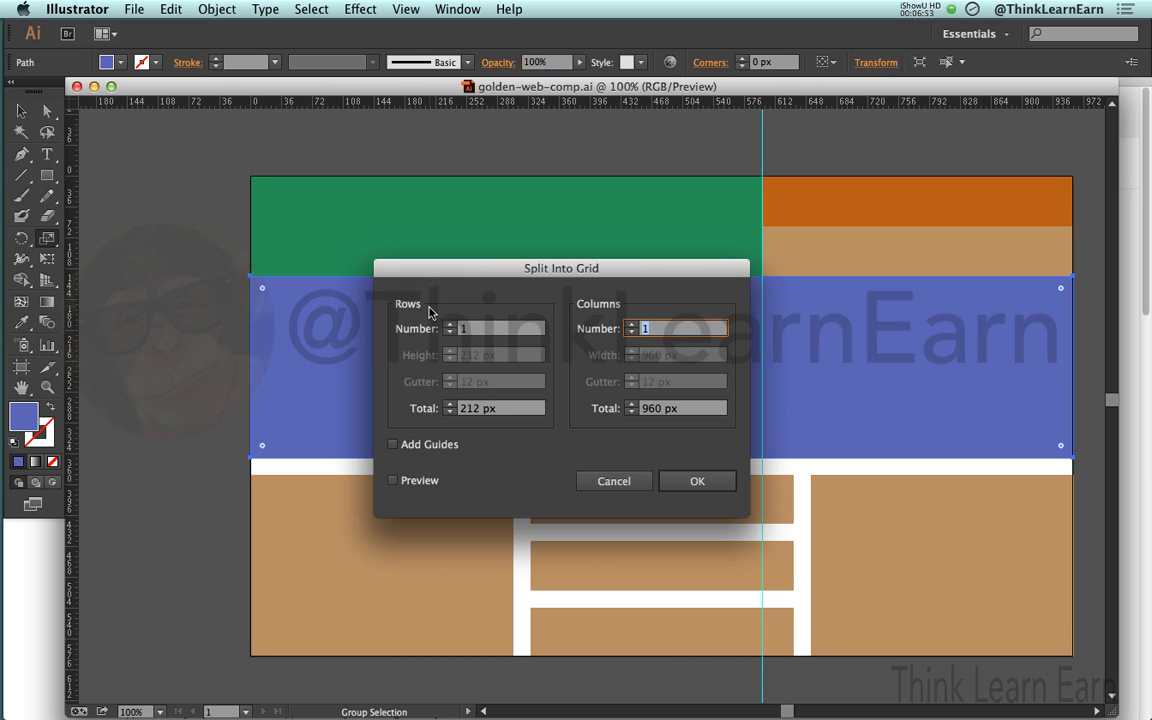
type("5")
key("Tab")
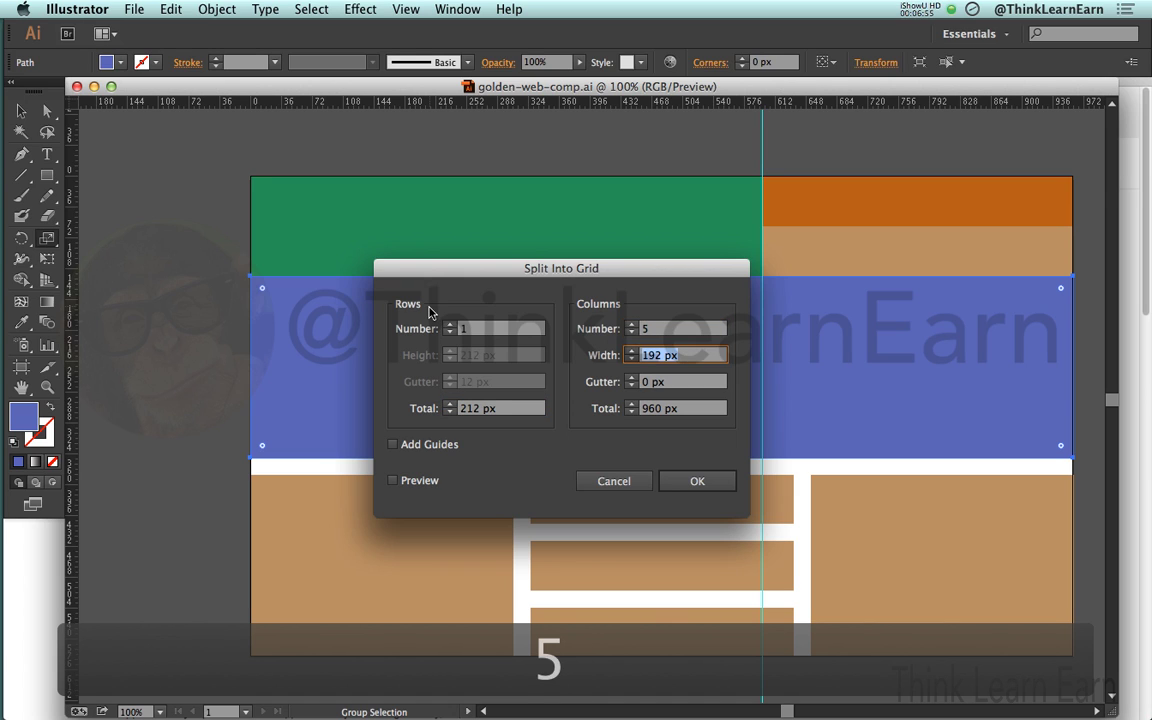
key("Tab")
type("20")
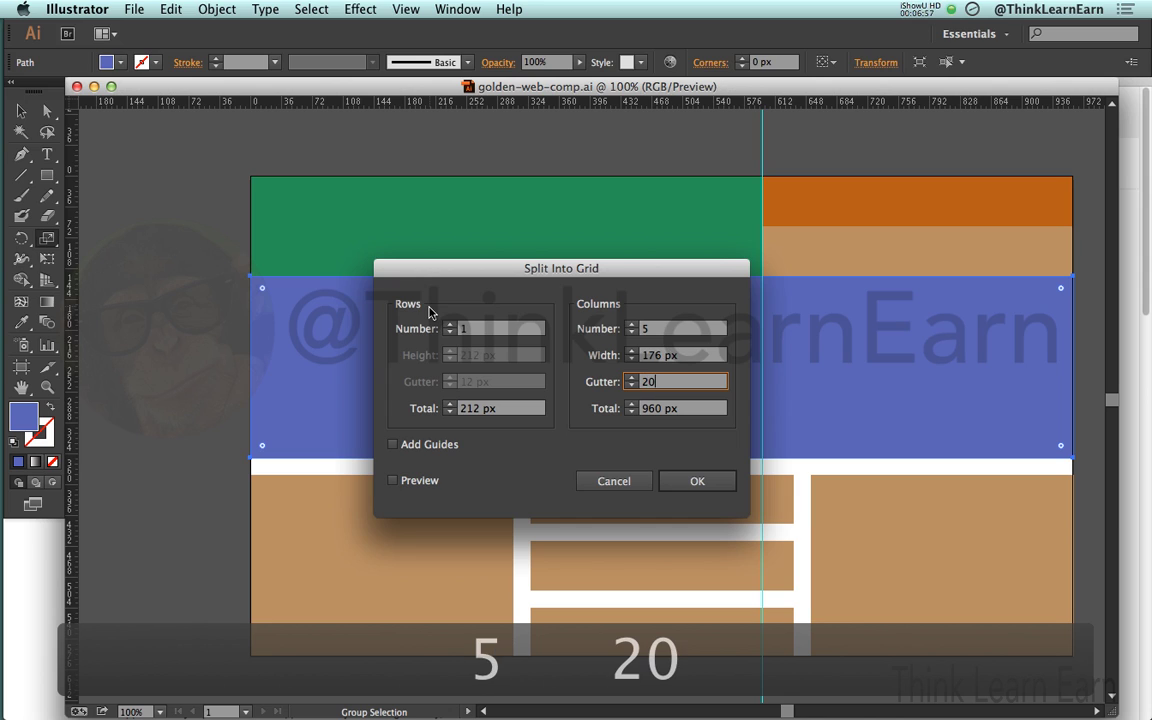
key("Return")
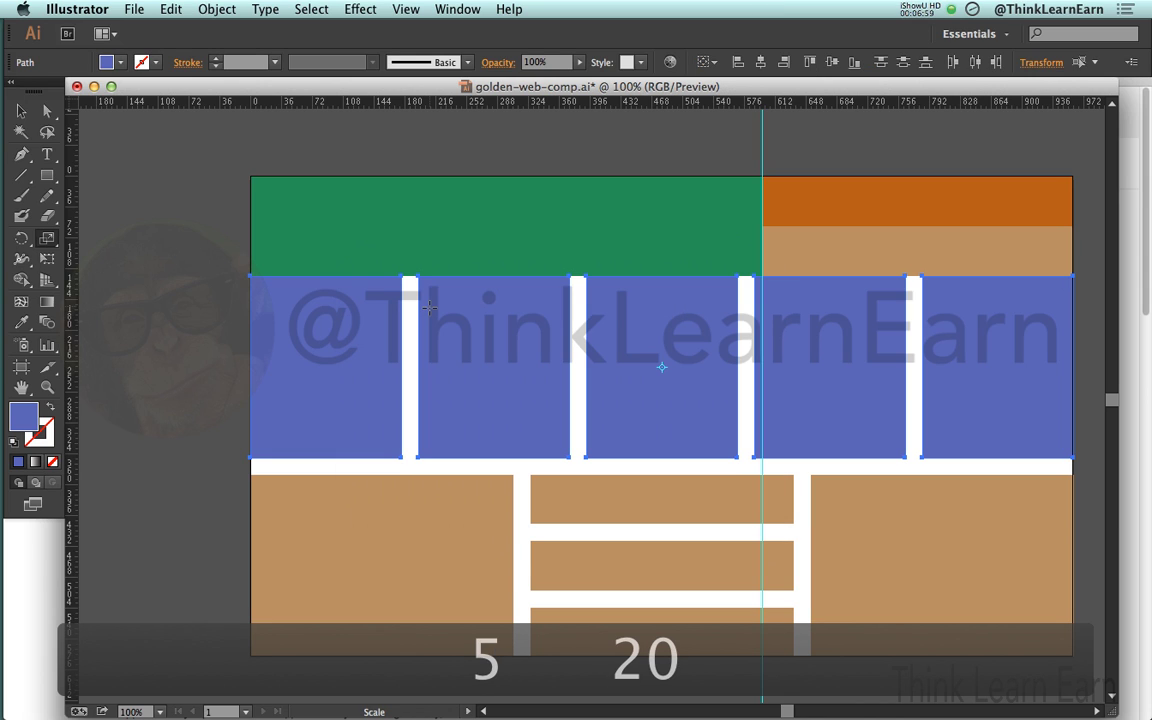
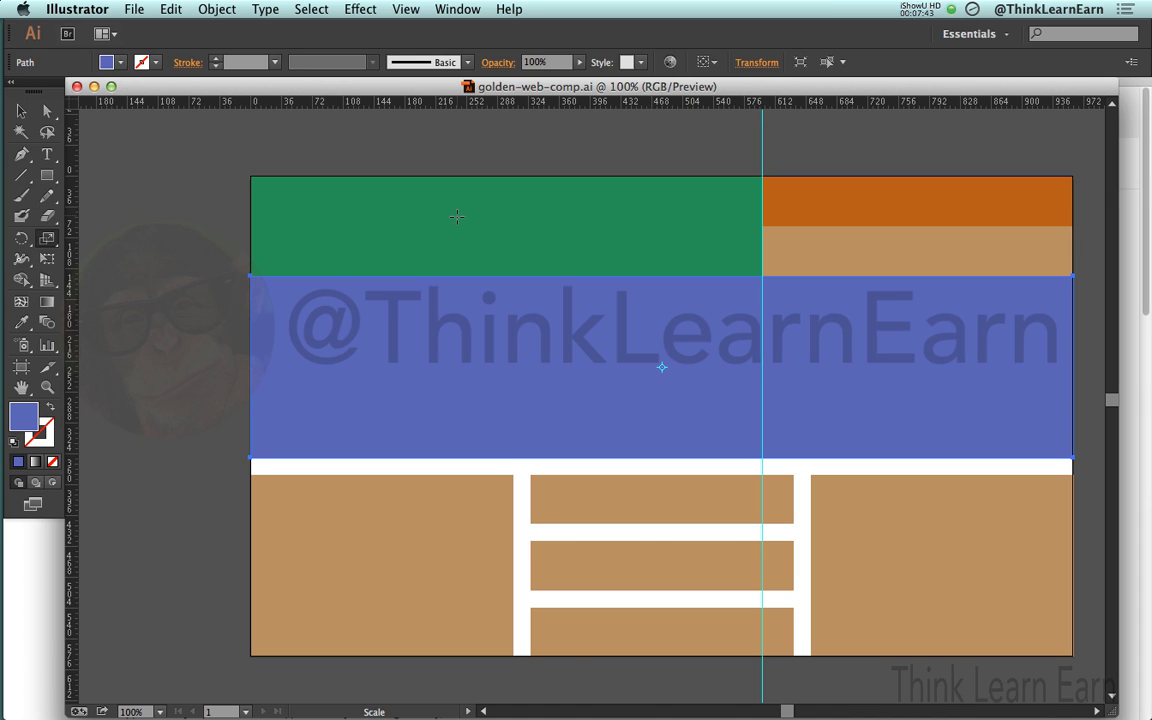
Step: Draw a narrow upright ellipse about 128 px tall on the blue banner and fill it with yellow-green ACBF64
key("l")
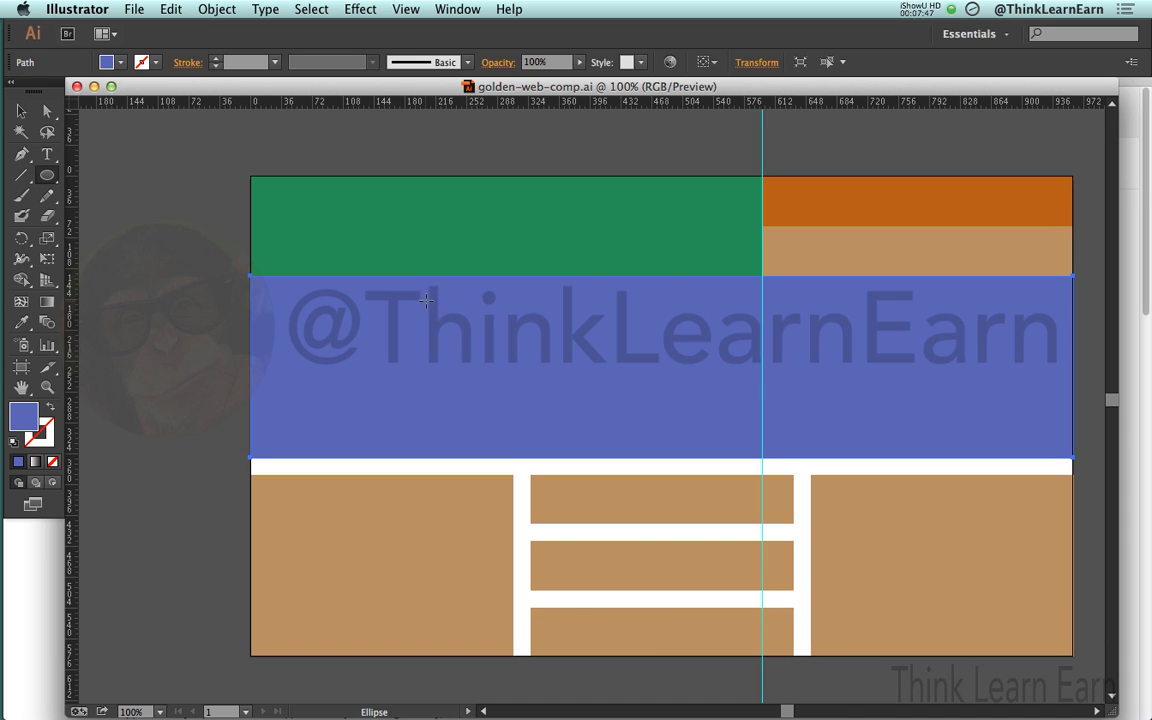
left_click_drag(425, 297, 467, 405)
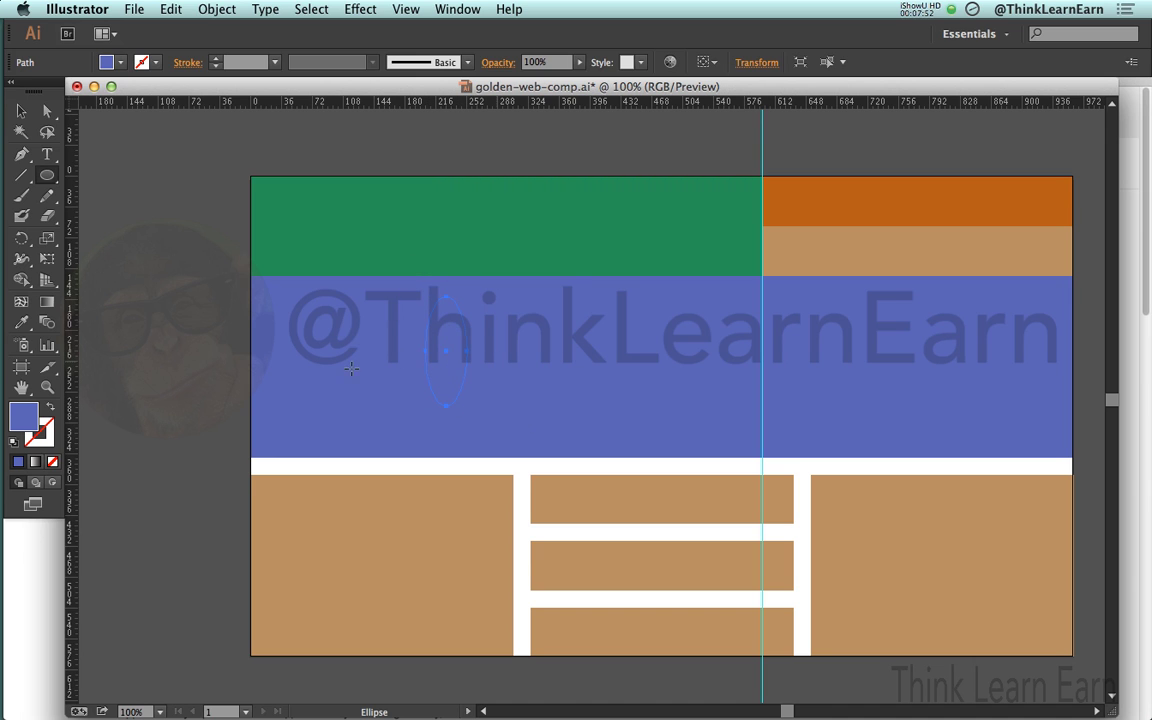
double_click(23, 417)
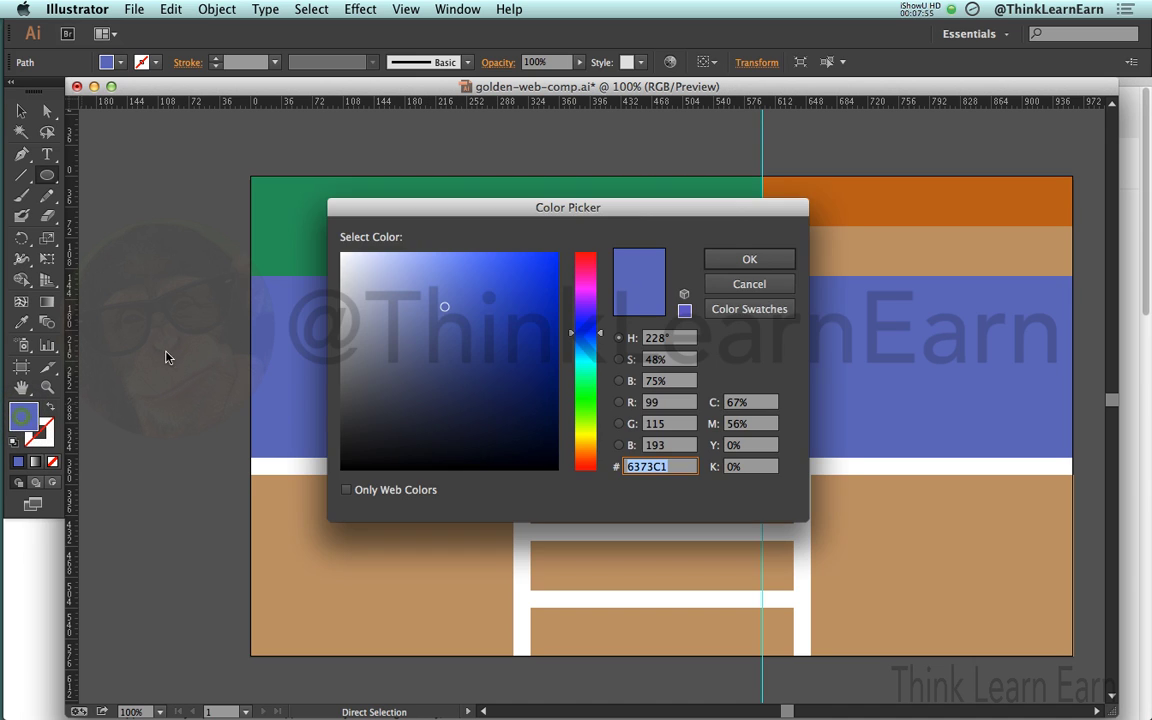
left_click_drag(586, 411, 586, 425)
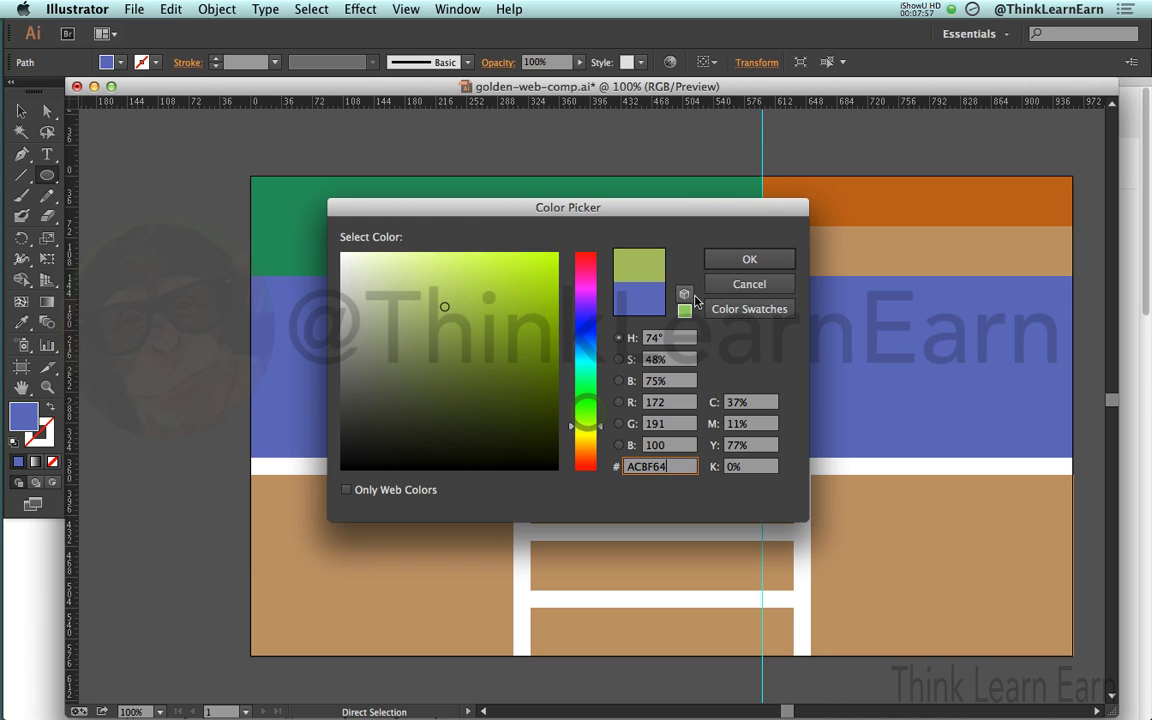
left_click(749, 259)
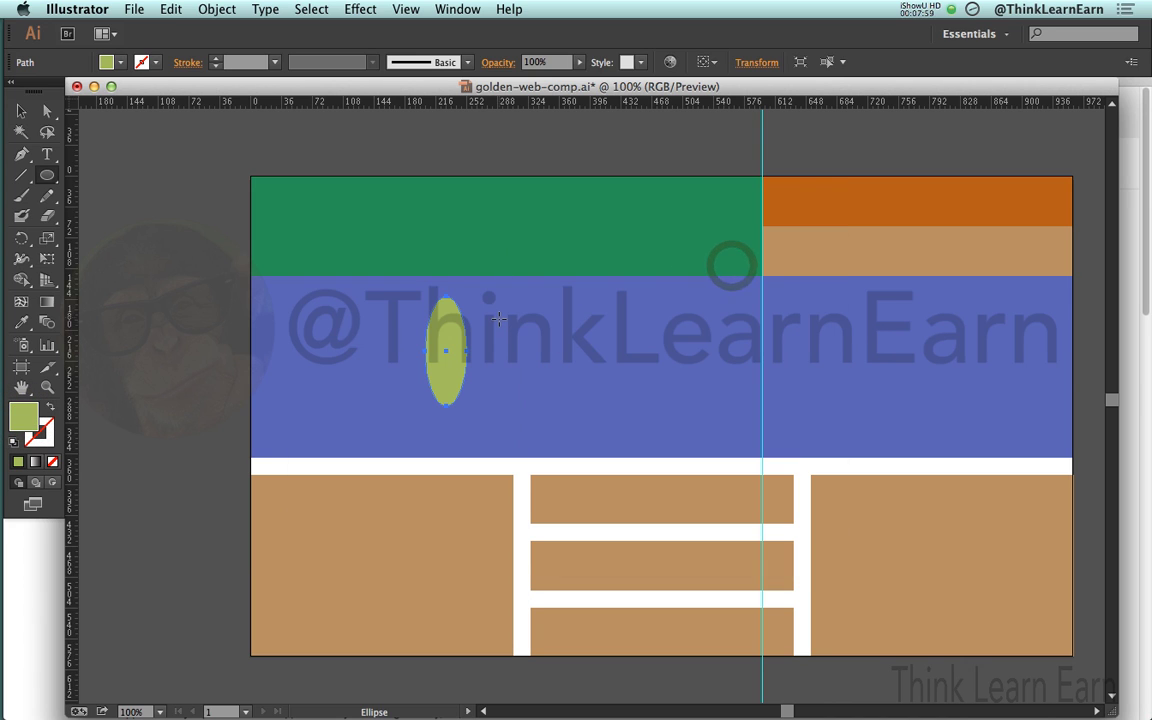
Step: Convert the ellipse's top and bottom anchor points to sharp corners to form a petal, and reselect the whole shape
key("shift+c")
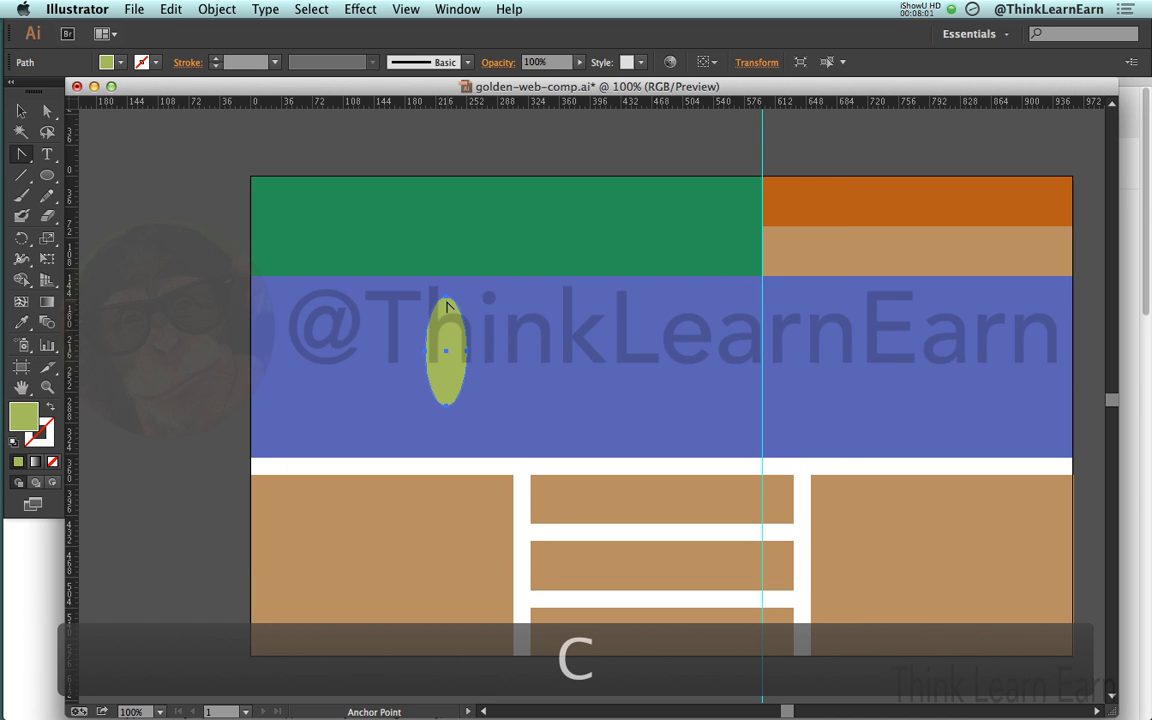
left_click(446, 300)
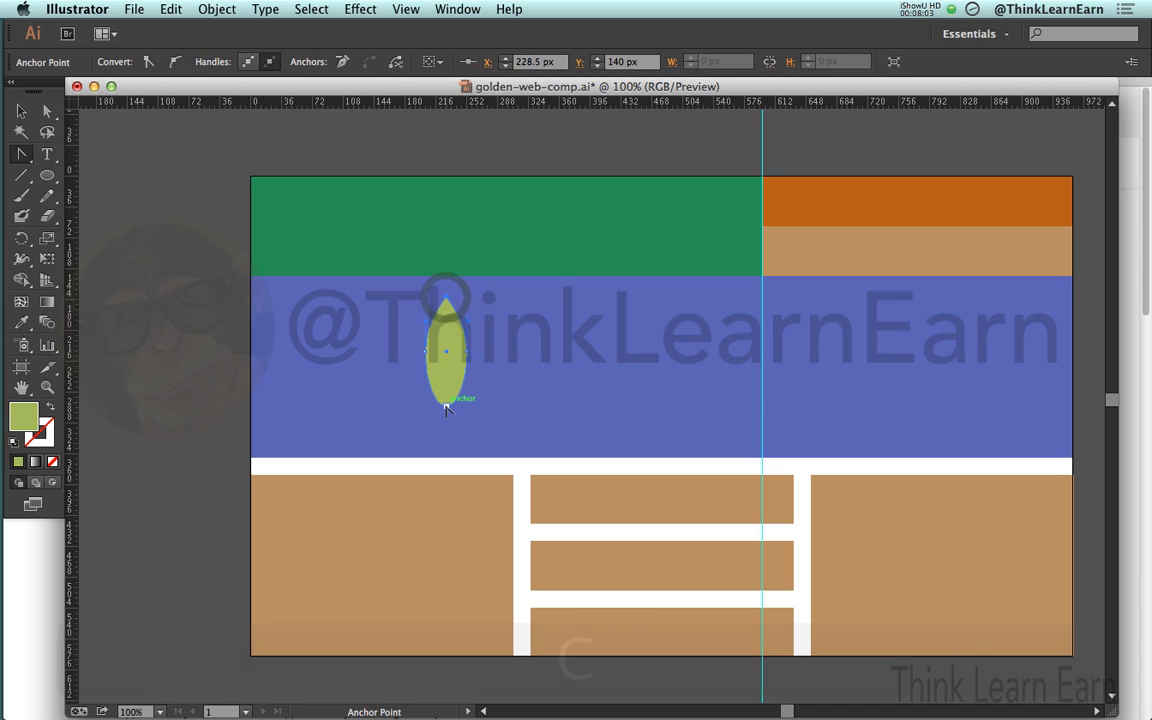
left_click(446, 404)
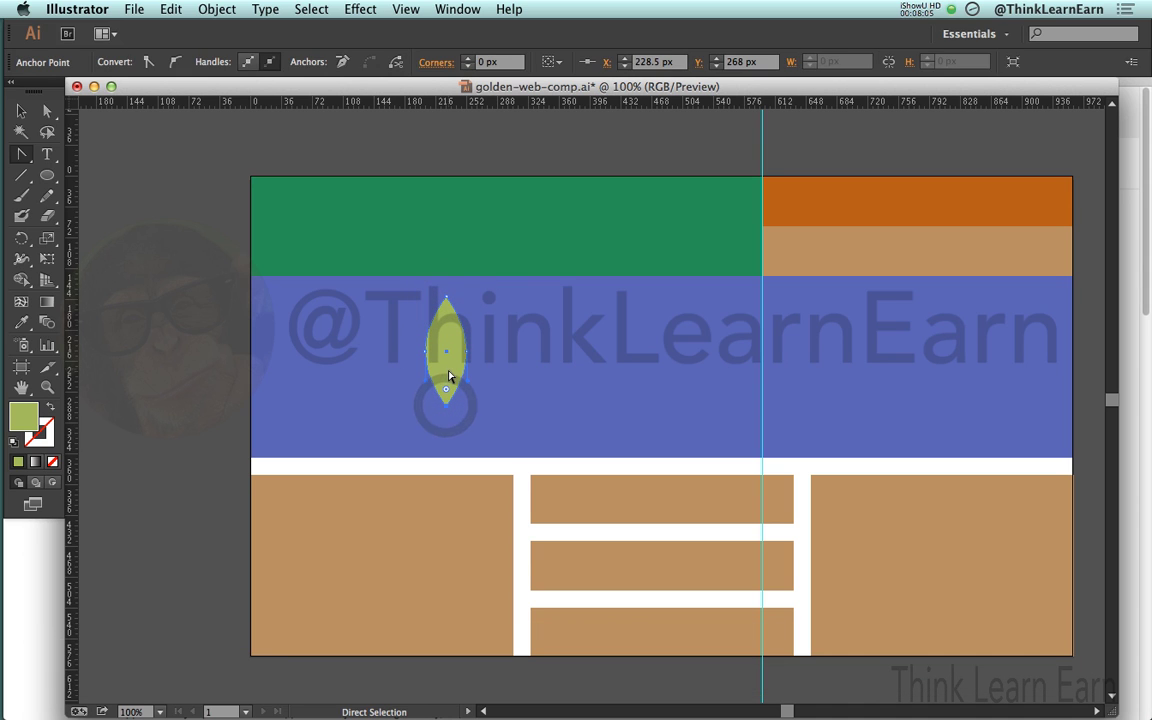
left_click(450, 372, "super")
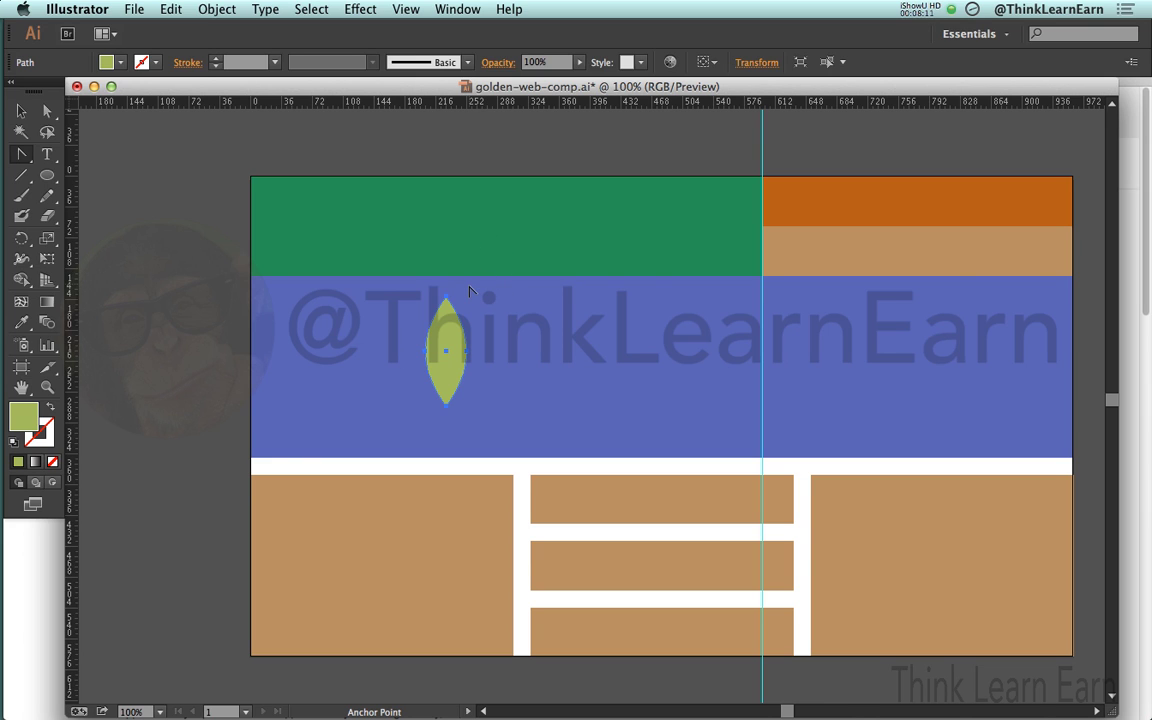
left_click(358, 9)
mouse_move(451, 167)
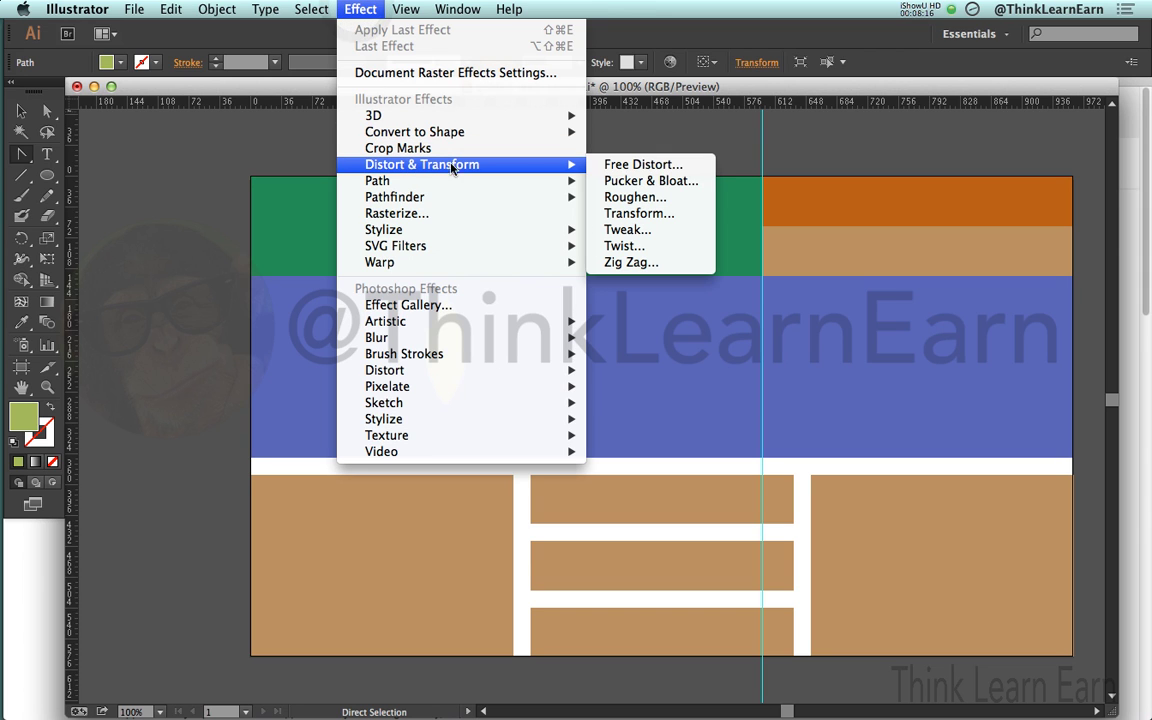
left_click(630, 214)
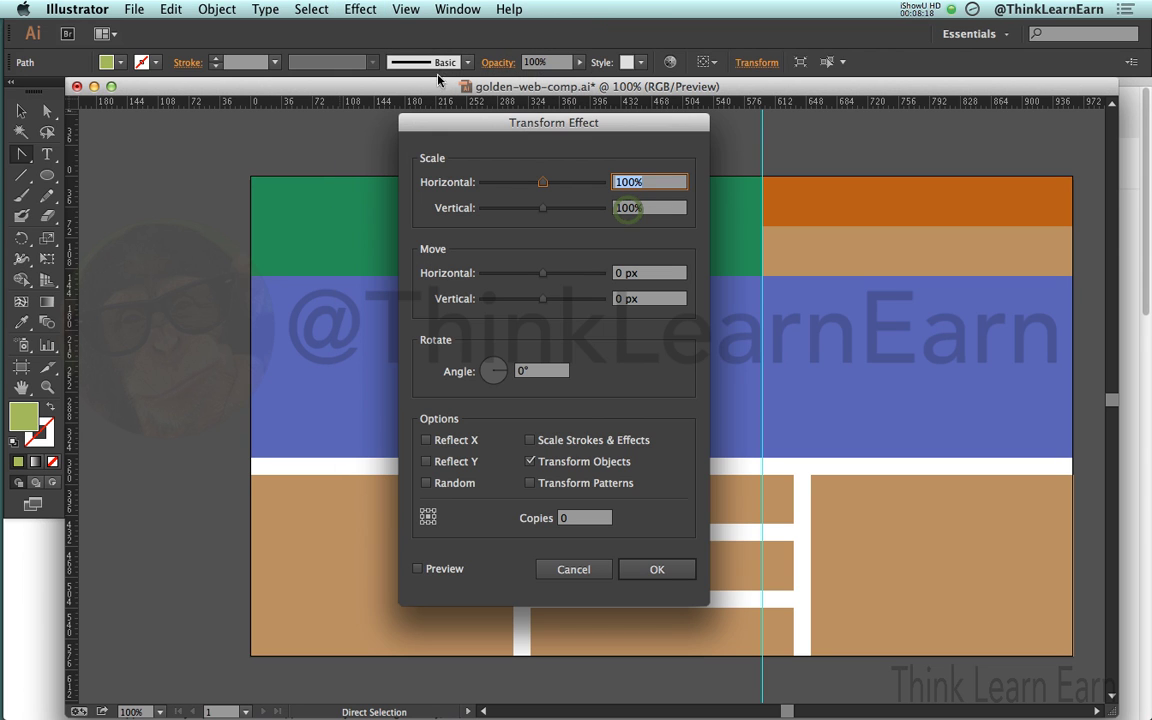
left_click(588, 572)
Step: Start a Transform effect on the petal, pivoting on its bottom-centre reference point with a rotation angle of 360/11
left_click(362, 9)
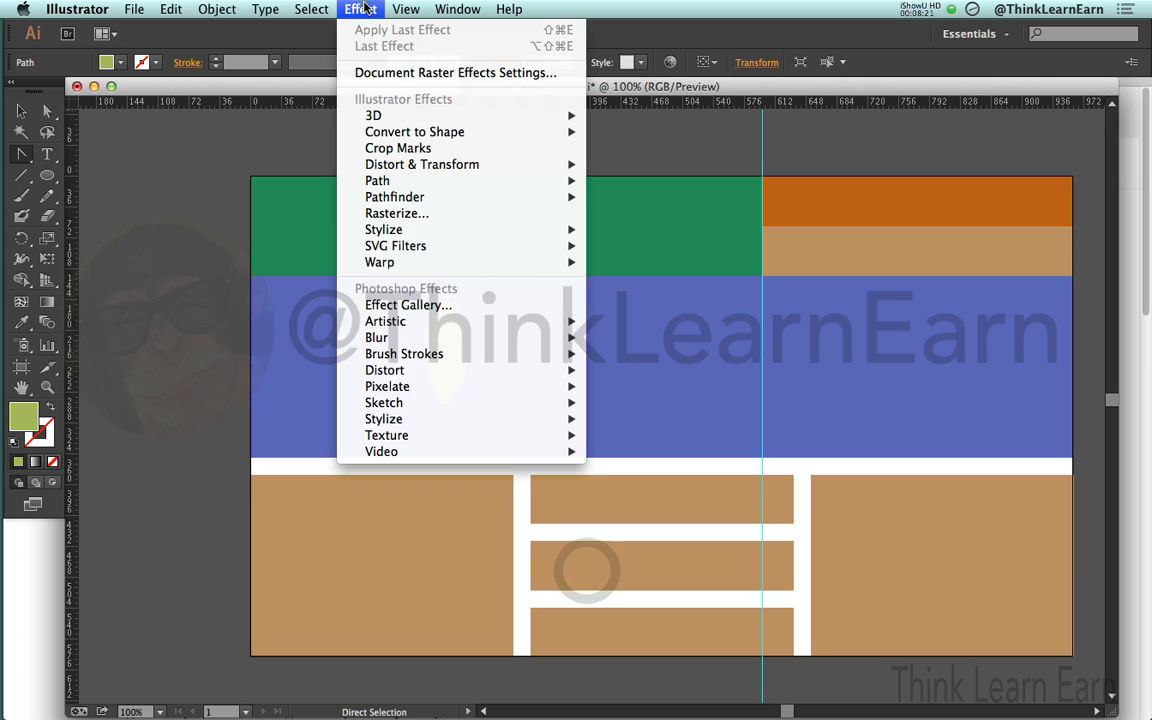
mouse_move(495, 164)
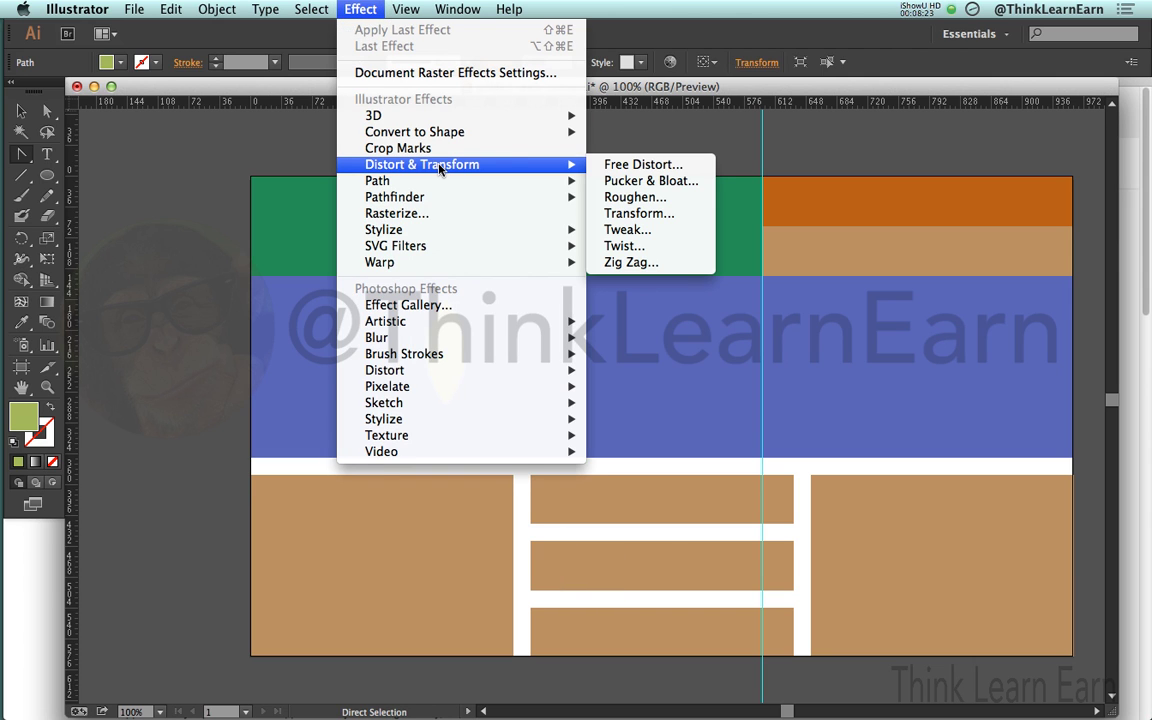
left_click(653, 214)
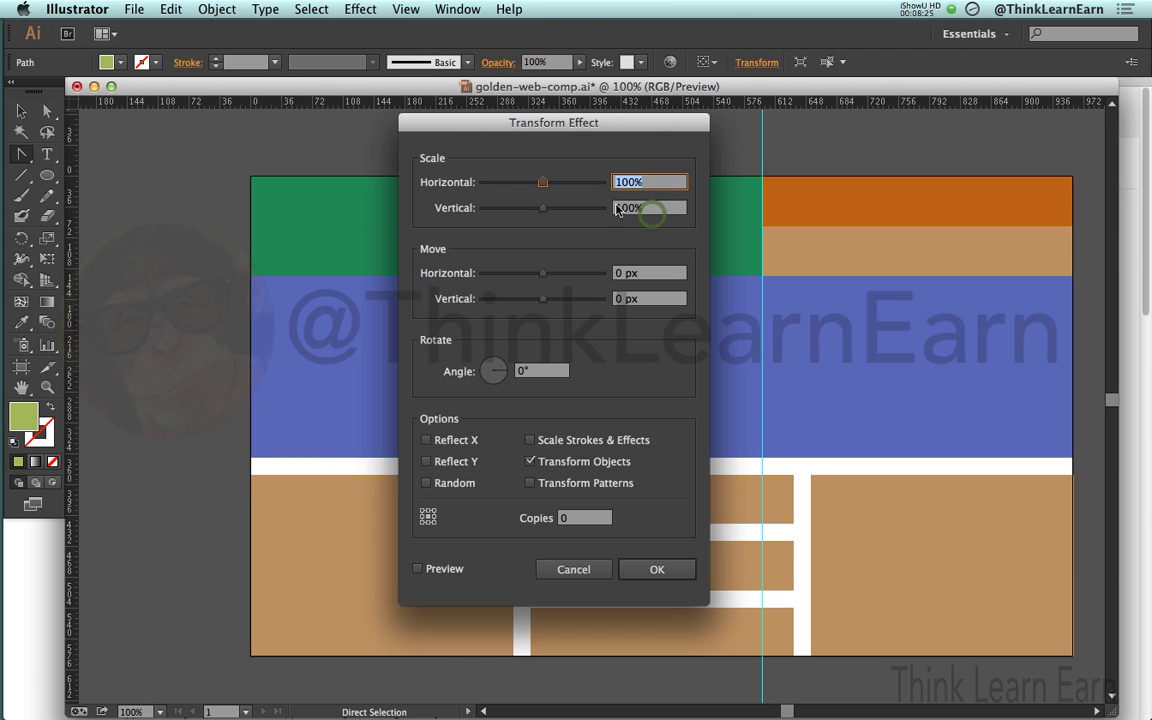
left_click_drag(501, 124, 731, 135)
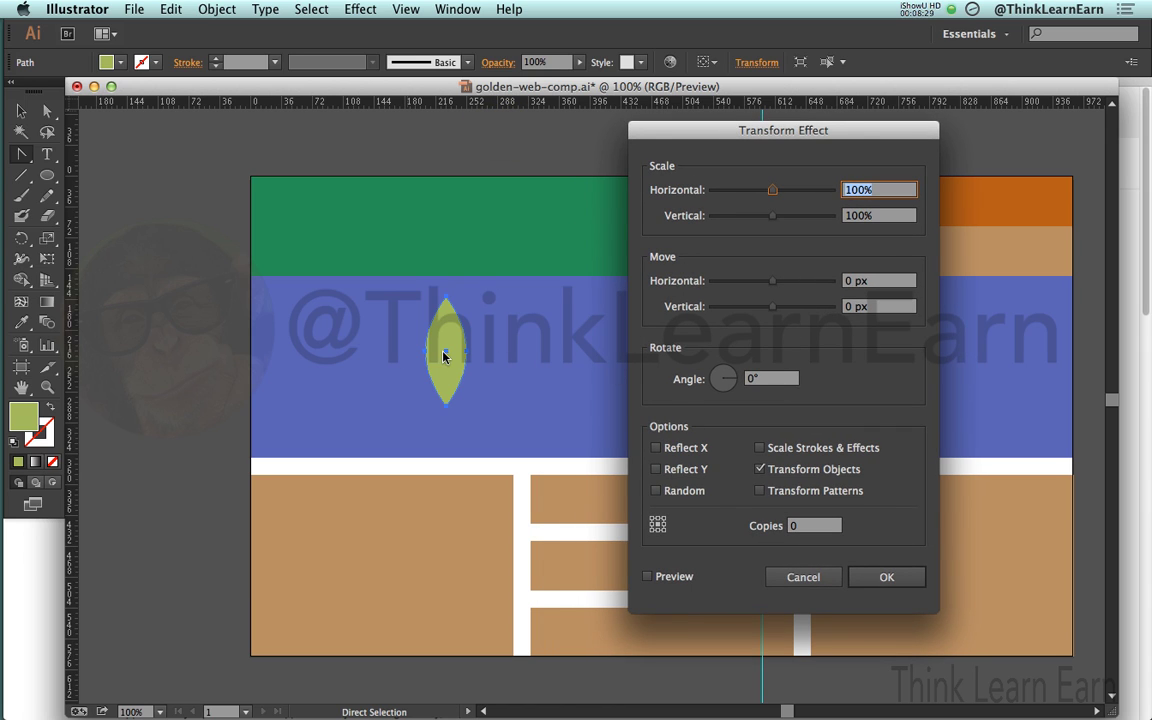
left_click(659, 530)
left_click(720, 376)
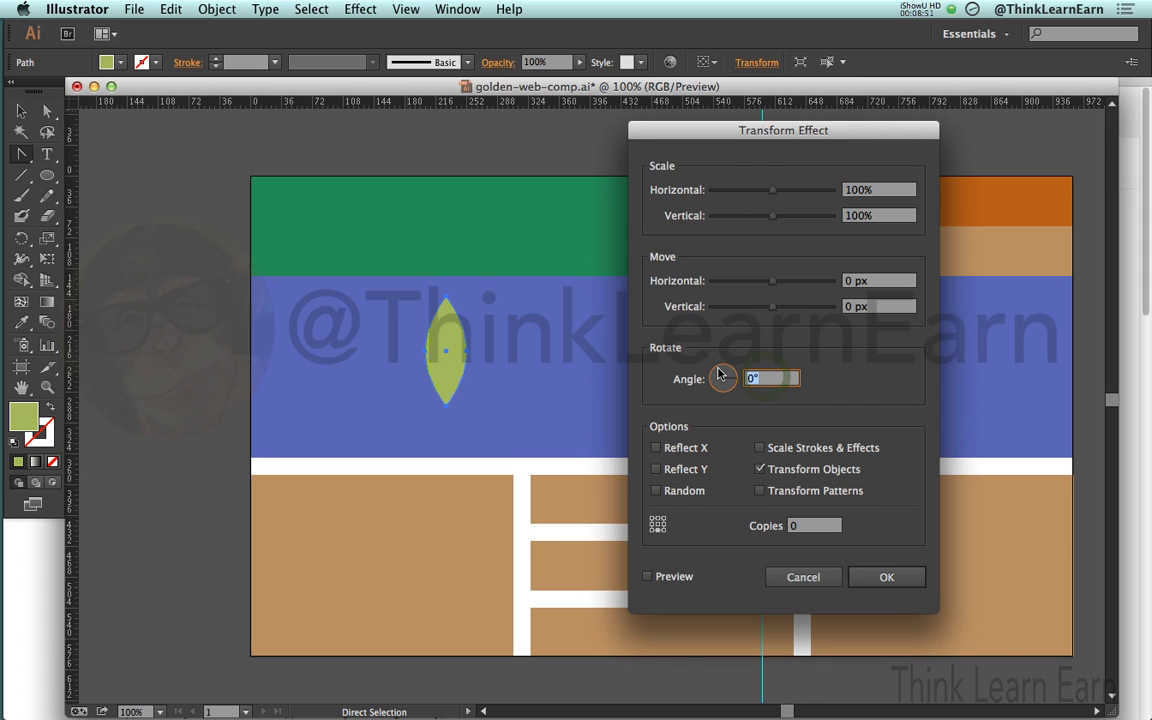
type("360/")
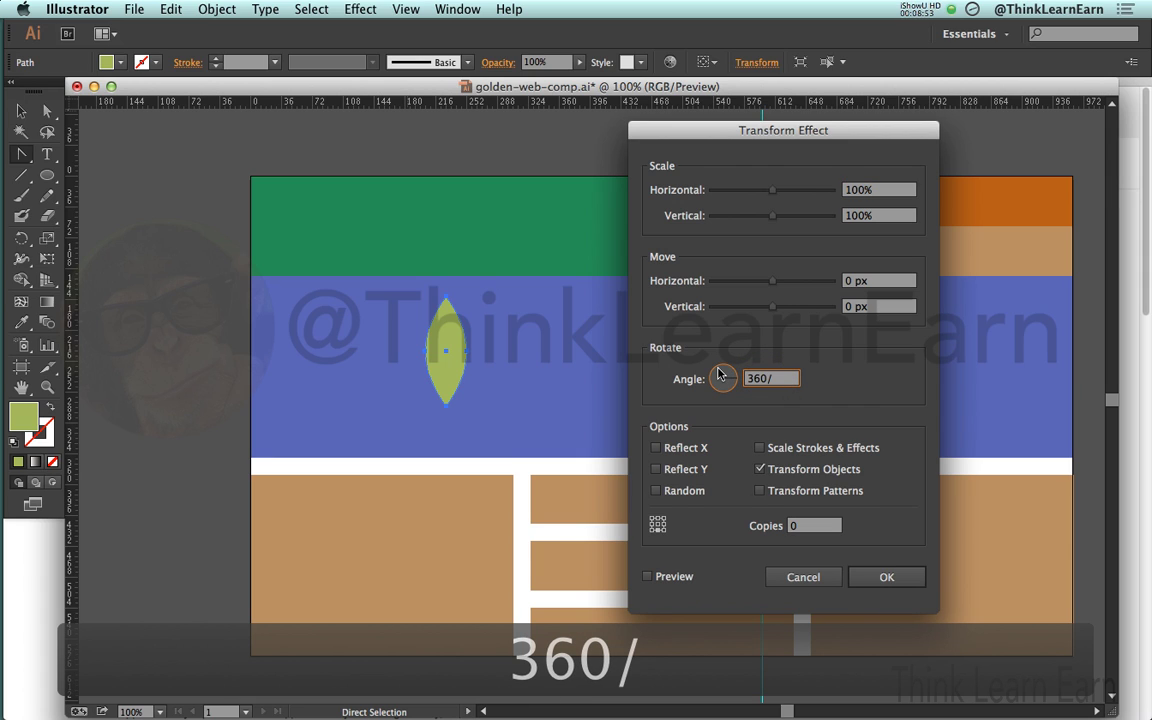
type("11")
key("Tab")
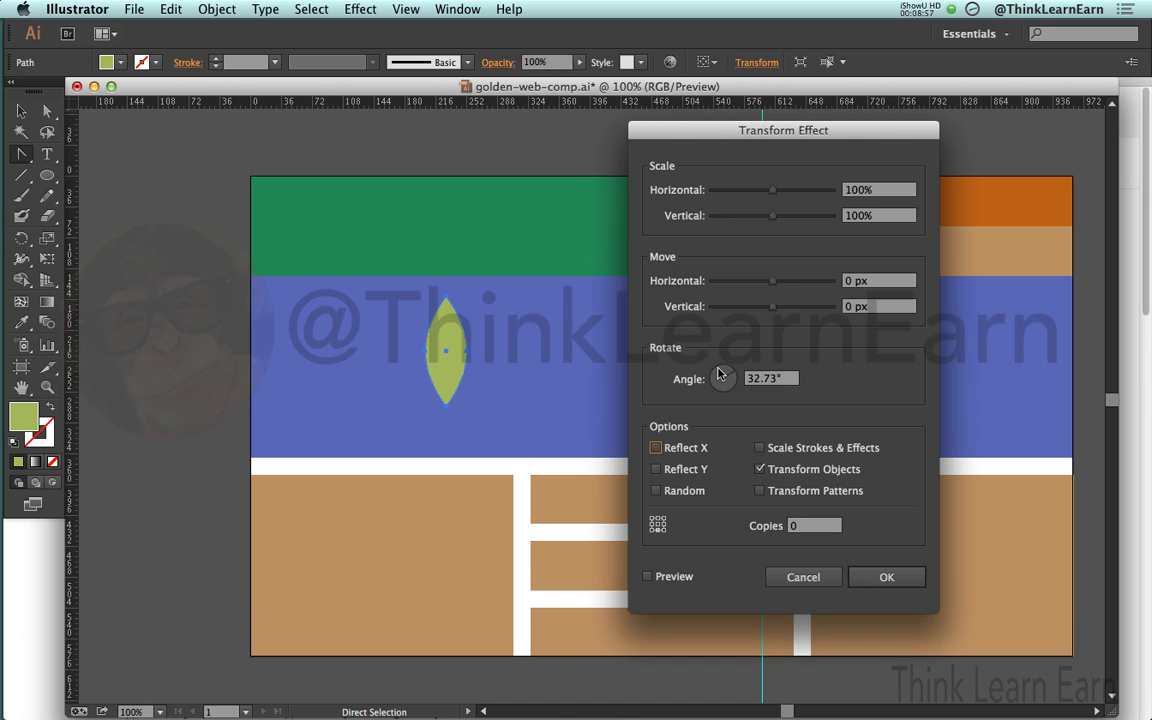
Step: Turn on the preview and set the Transform effect to make 10 copies of the petal
left_click(811, 528)
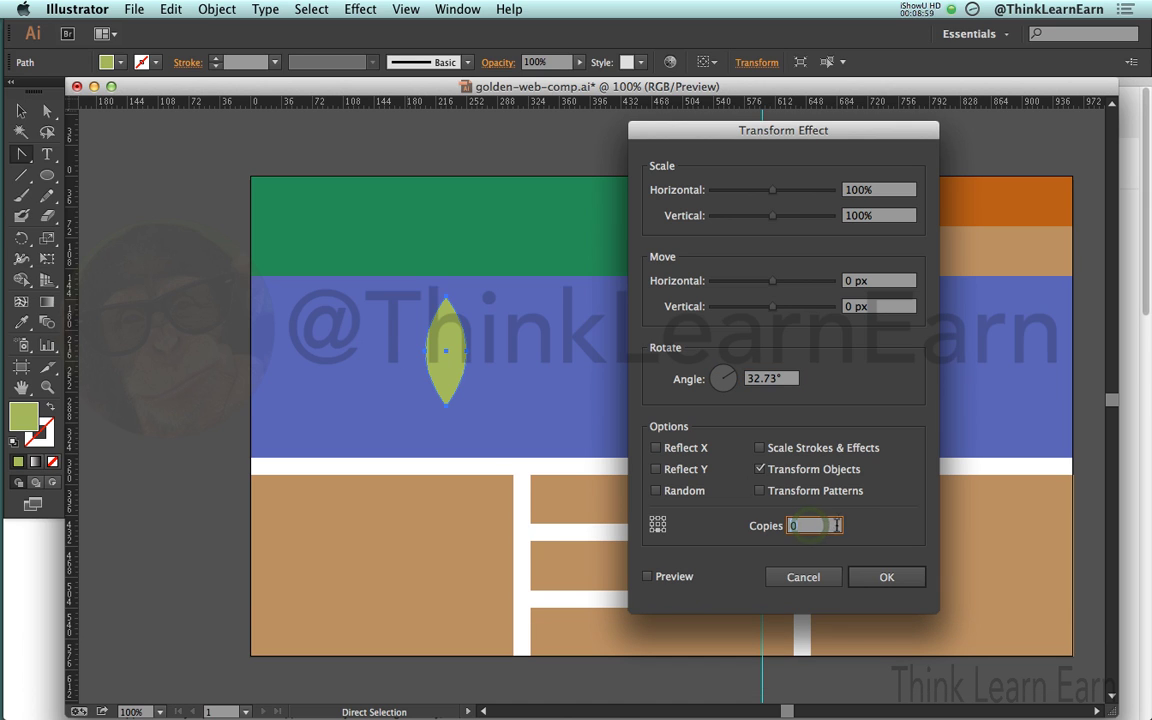
left_click(648, 577)
left_click(800, 526)
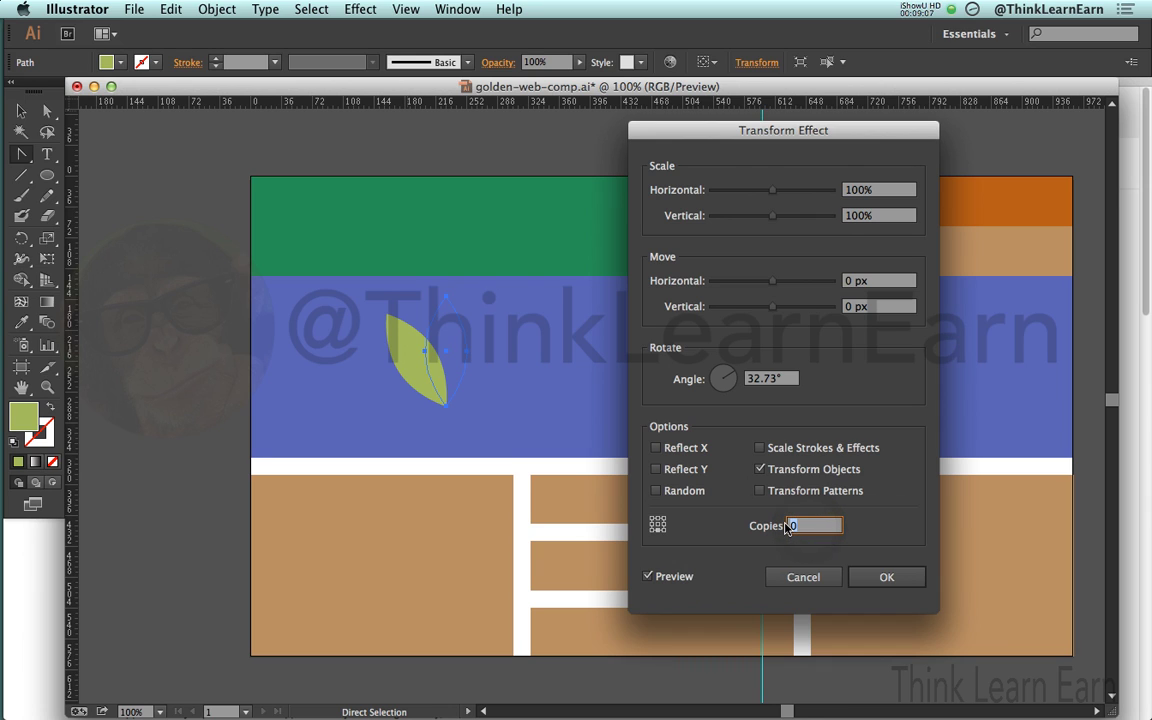
type("10")
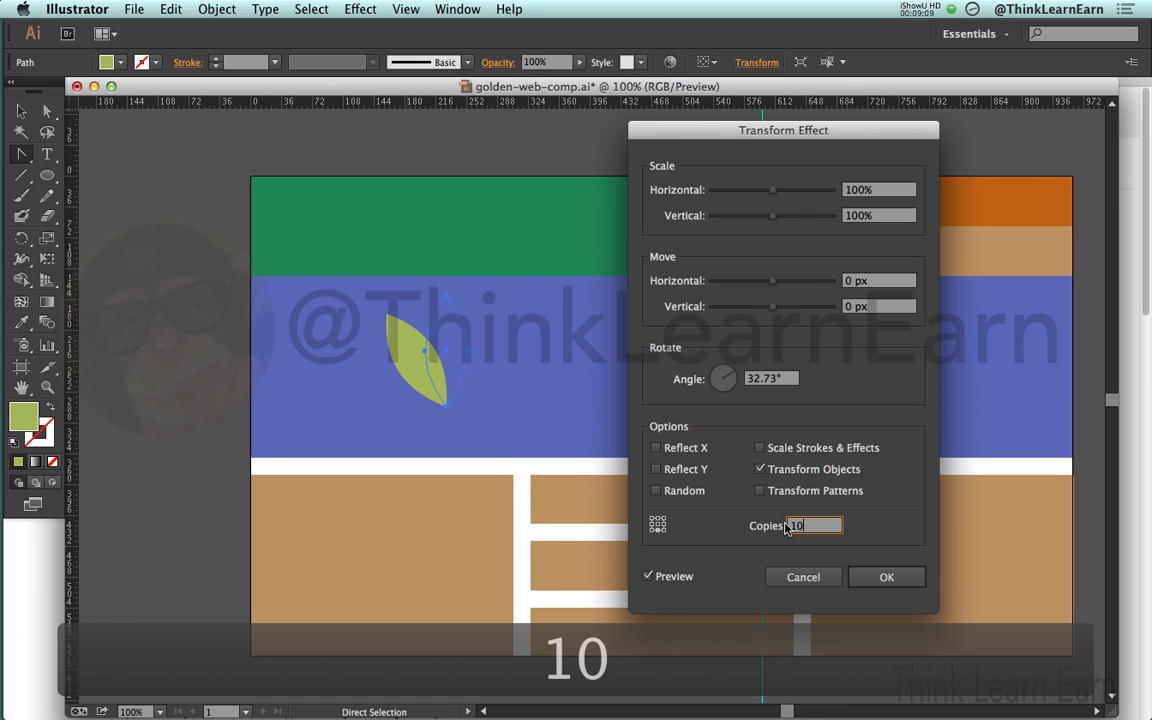
key("Tab")
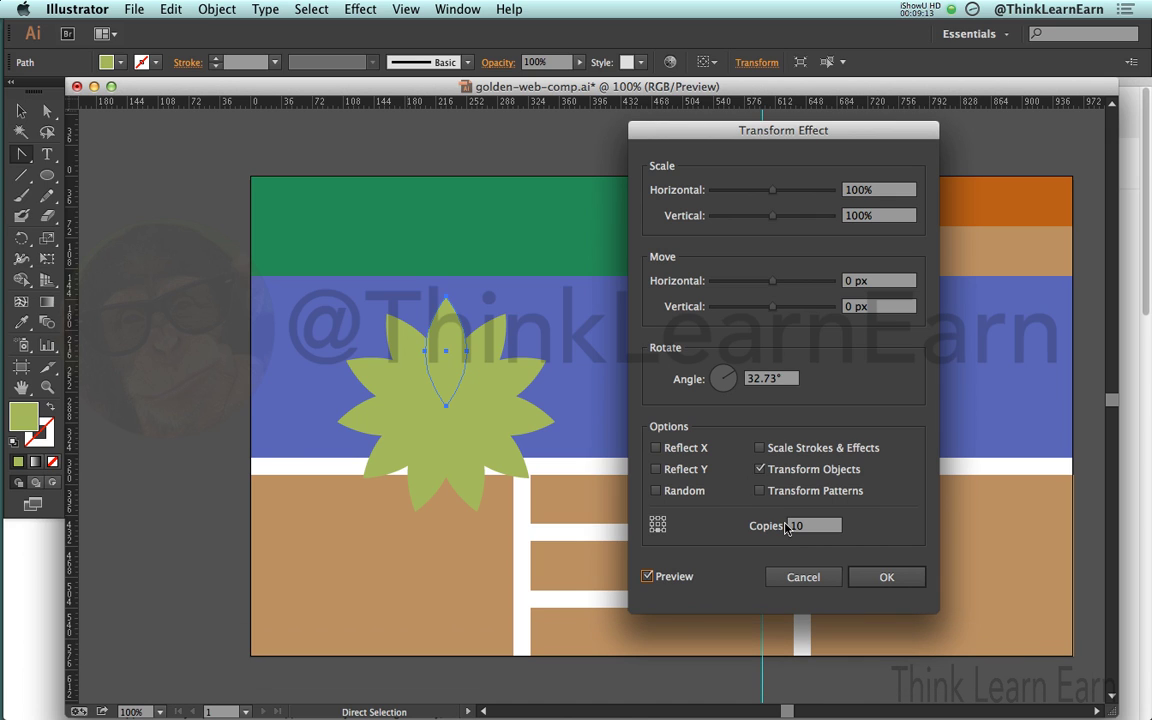
Step: Try fewer and more petal copies, going as high as 17, and set the number of copies back to 10
left_click(800, 526)
key("Up")
key("Up")
key("Down")
key("Down")
key("Down")
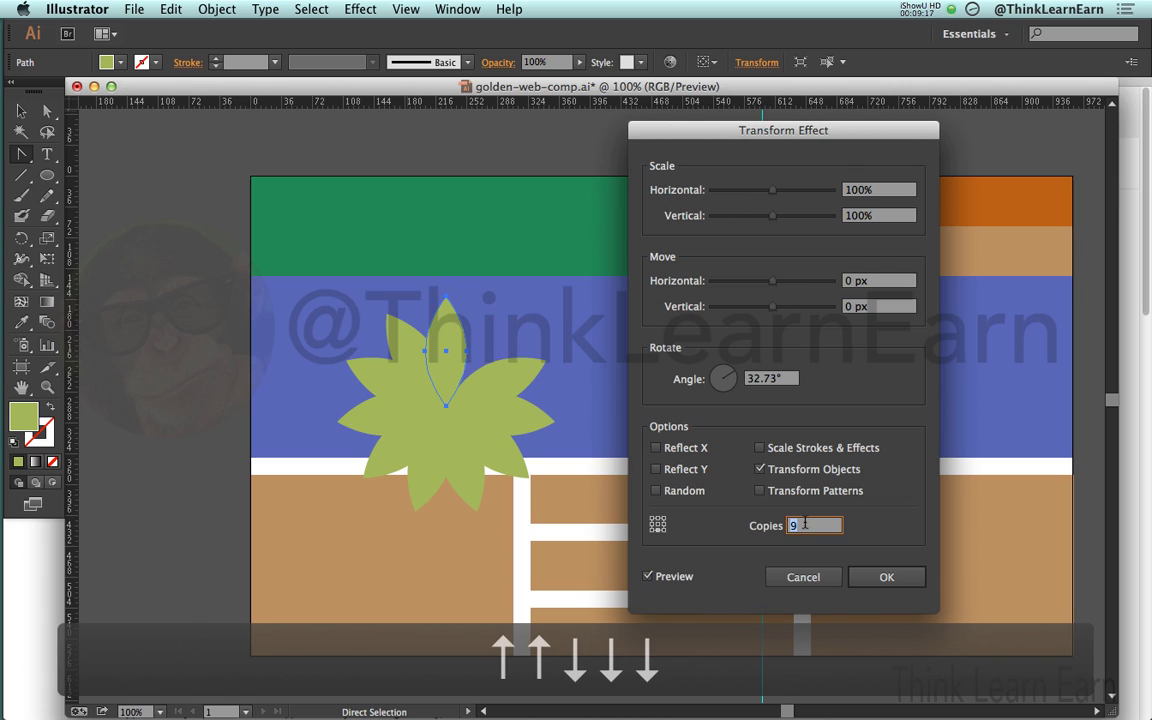
key("Down")
key("Down")
key("Down")
key("Down")
key("Down")
key("Down")
key("Down")
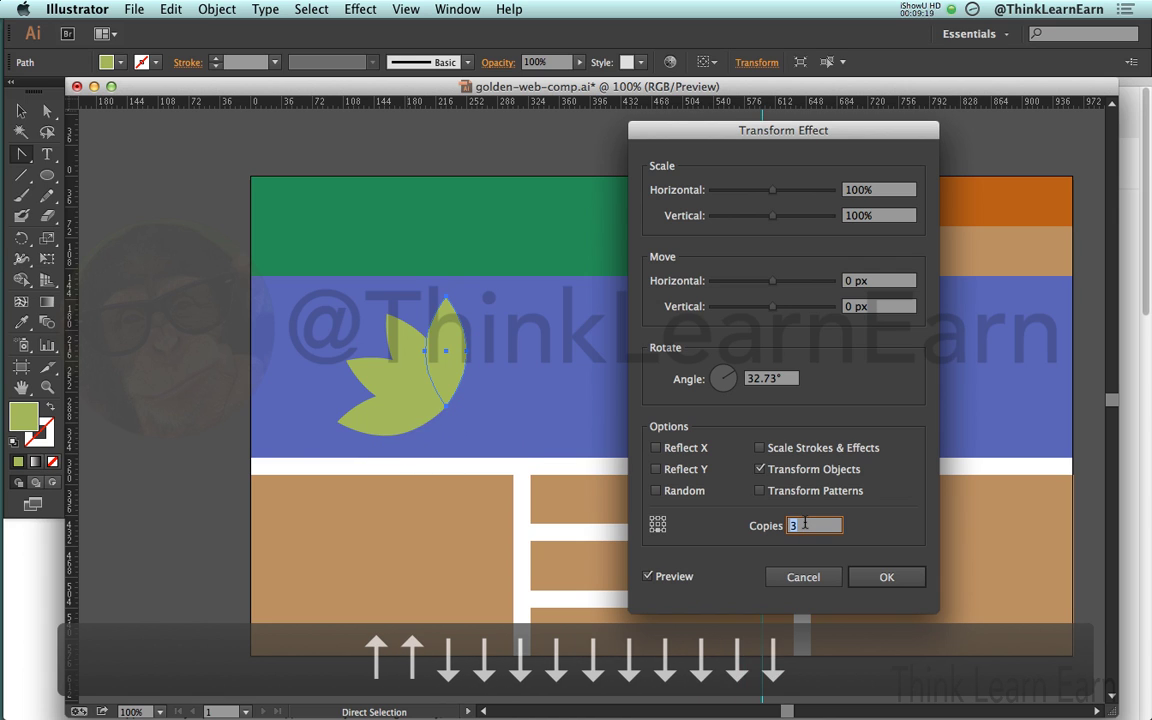
key("Down")
key("Up")
key("Up")
key("Up")
key("Up")
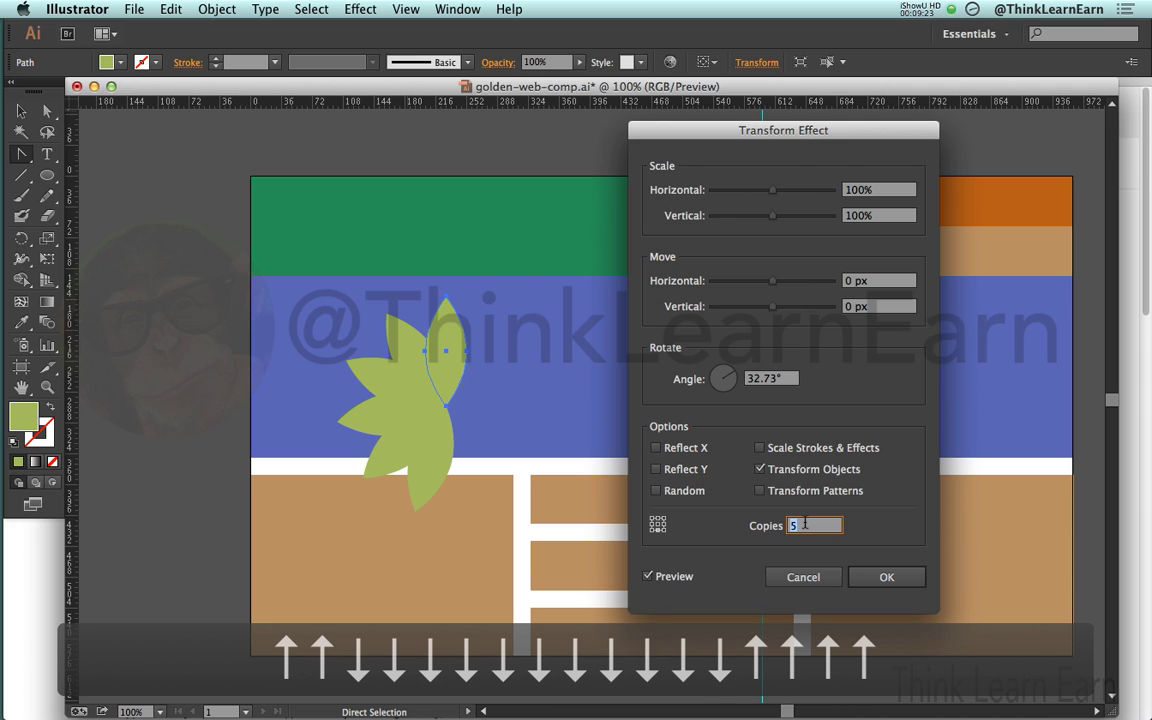
key("Up")
key("Up")
key("Up")
key("Up")
key("Up")
key("Up")
key("Up")
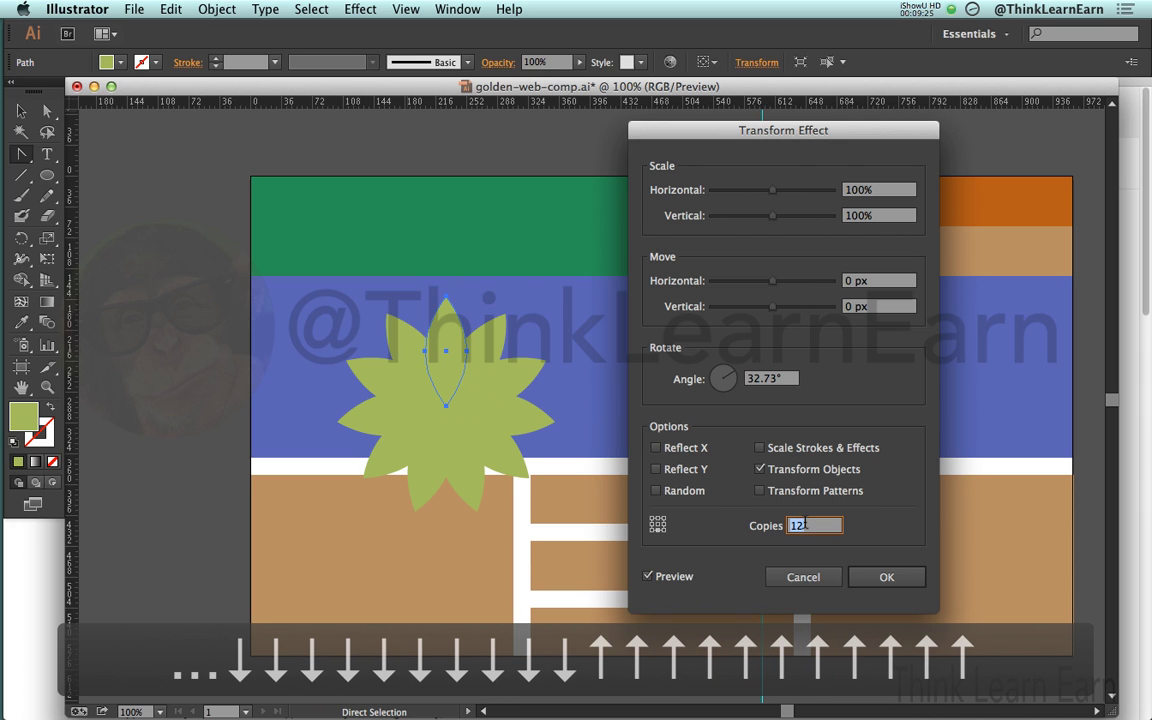
key("Up")
key("Up")
key("Up")
key("Up")
key("Up")
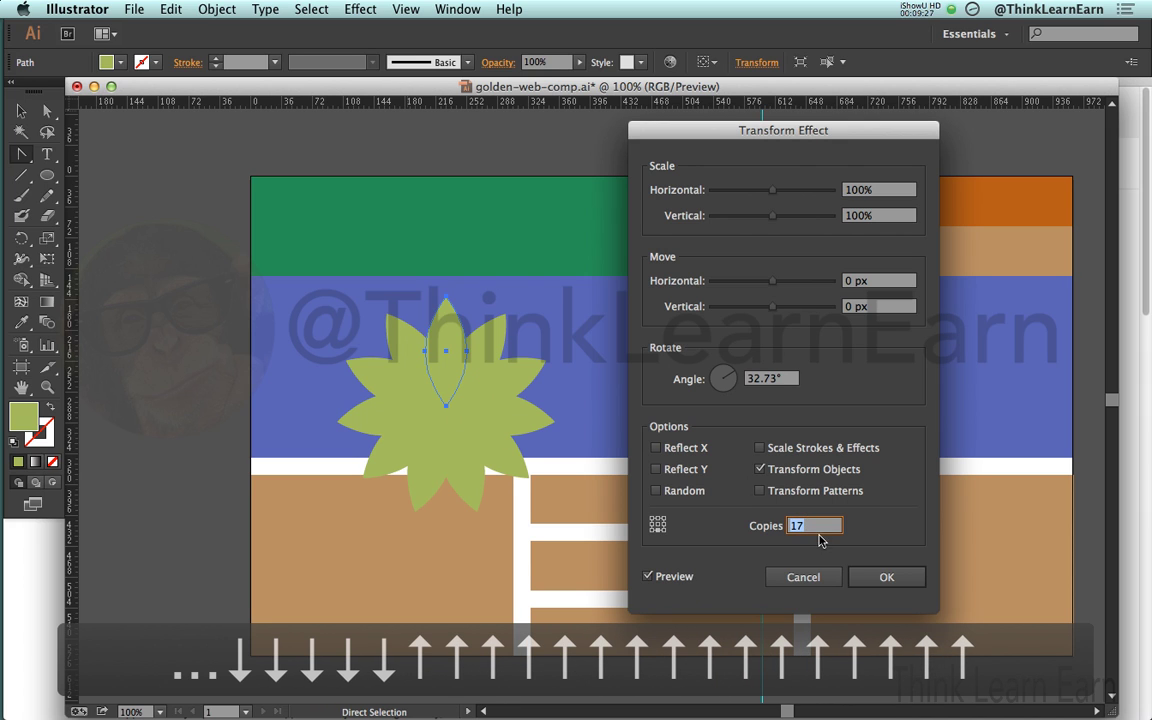
type("10")
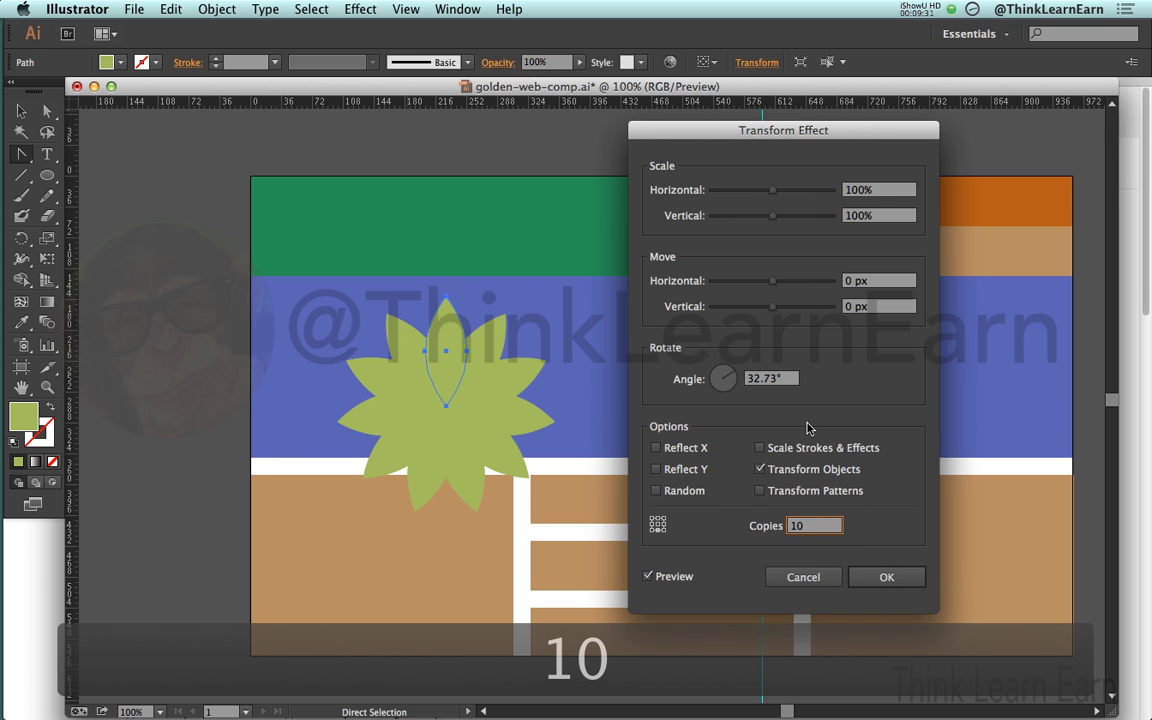
Step: Try out horizontal move offsets for the petal copies and set the offset to -40 px
left_click(877, 281)
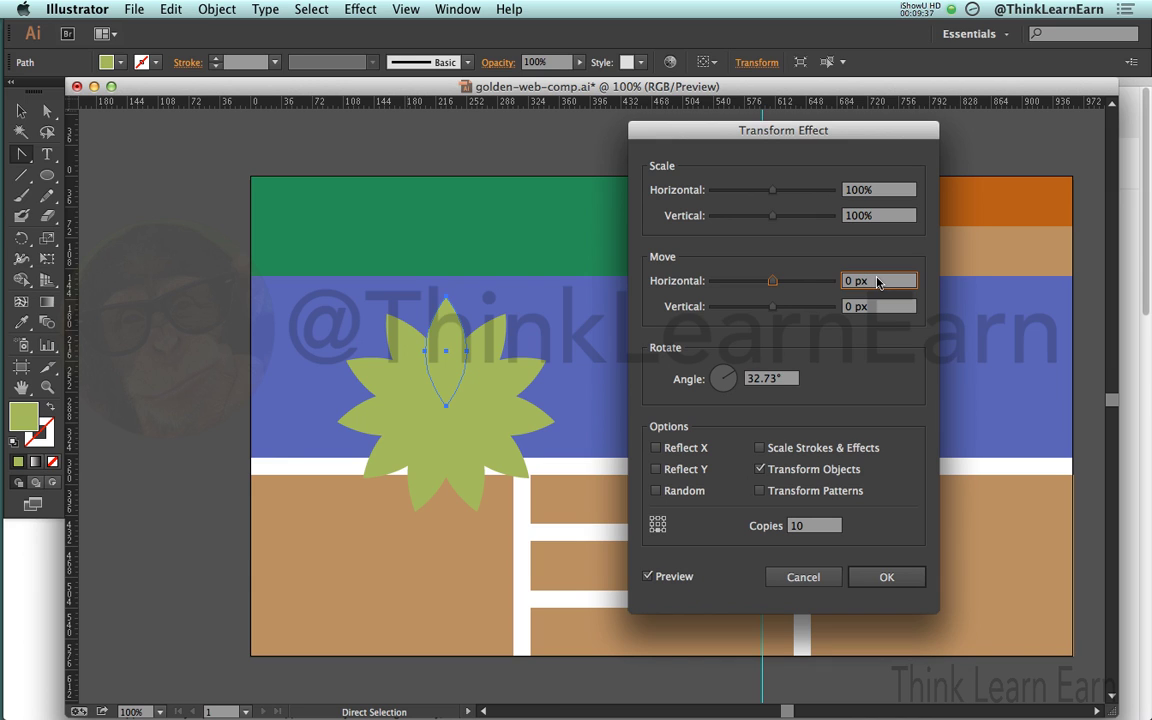
key("Up")
key("Up")
key("Up")
key("Up")
key("Up")
key("Up")
key("Up")
key("Up")
key("Up")
key("Up")
key("Down")
key("Down")
key("Down")
key("Down")
key("Down")
key("Down")
key("Down")
key("Down")
key("Down")
key("Down")
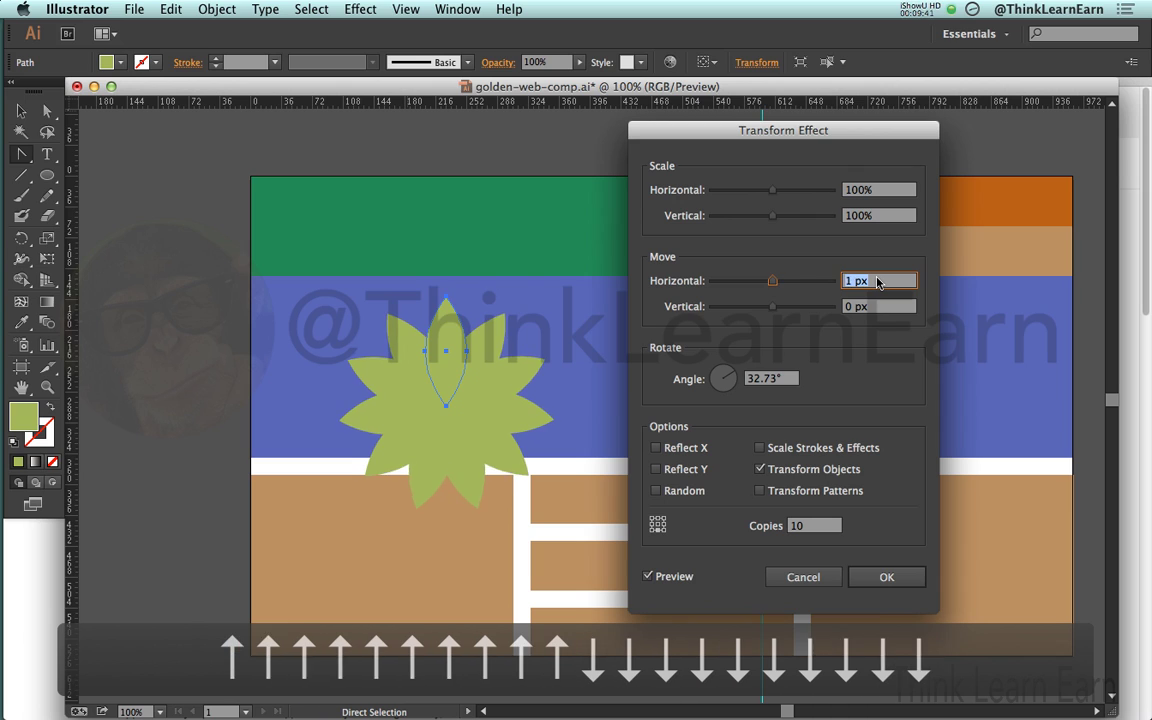
key("Down")
key("Down")
key("Down")
key("Down")
key("Down")
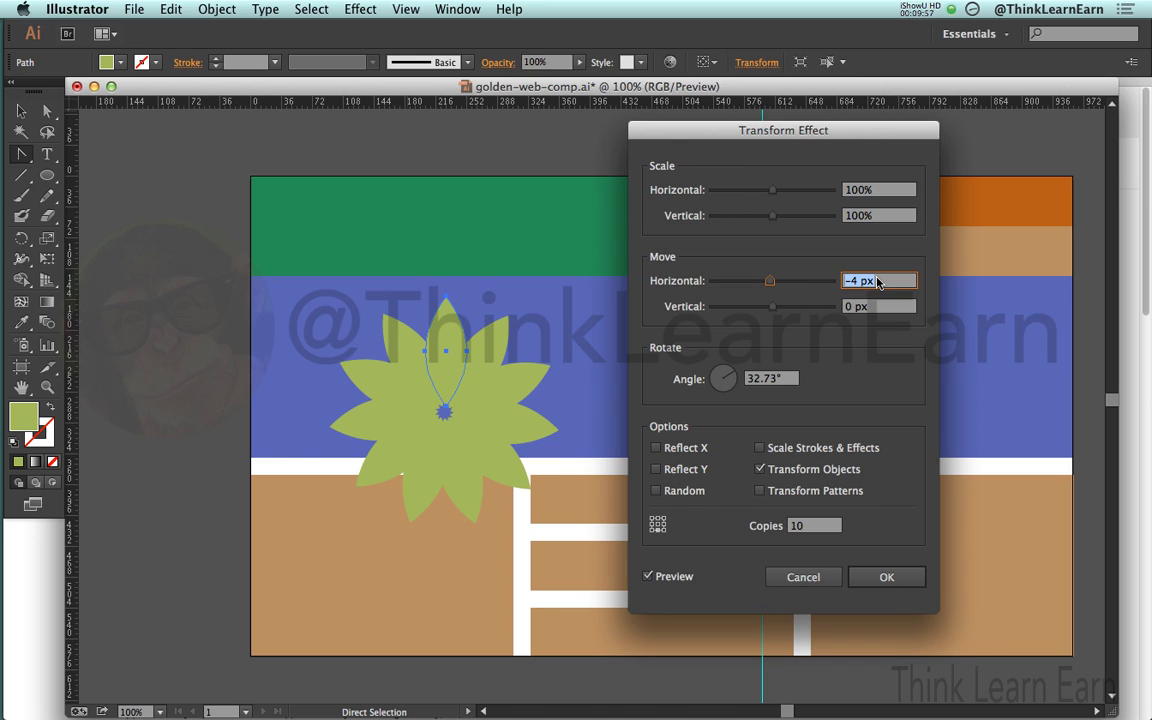
key("Down")
key("Down")
key("Down")
key("Down")
key("Down")
key("Down")
key("Down")
key("Down")
key("Down")
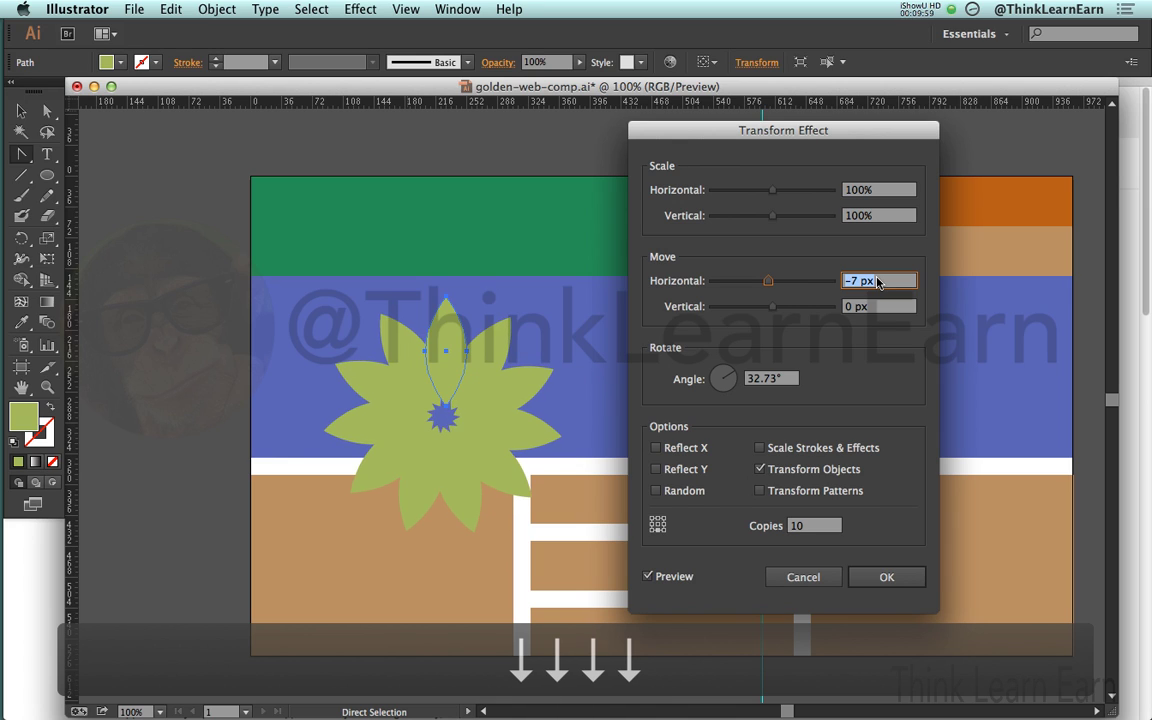
key("Down")
key("Up")
key("Up")
key("Up")
key("Up")
key("Up")
key("Up")
key("Up")
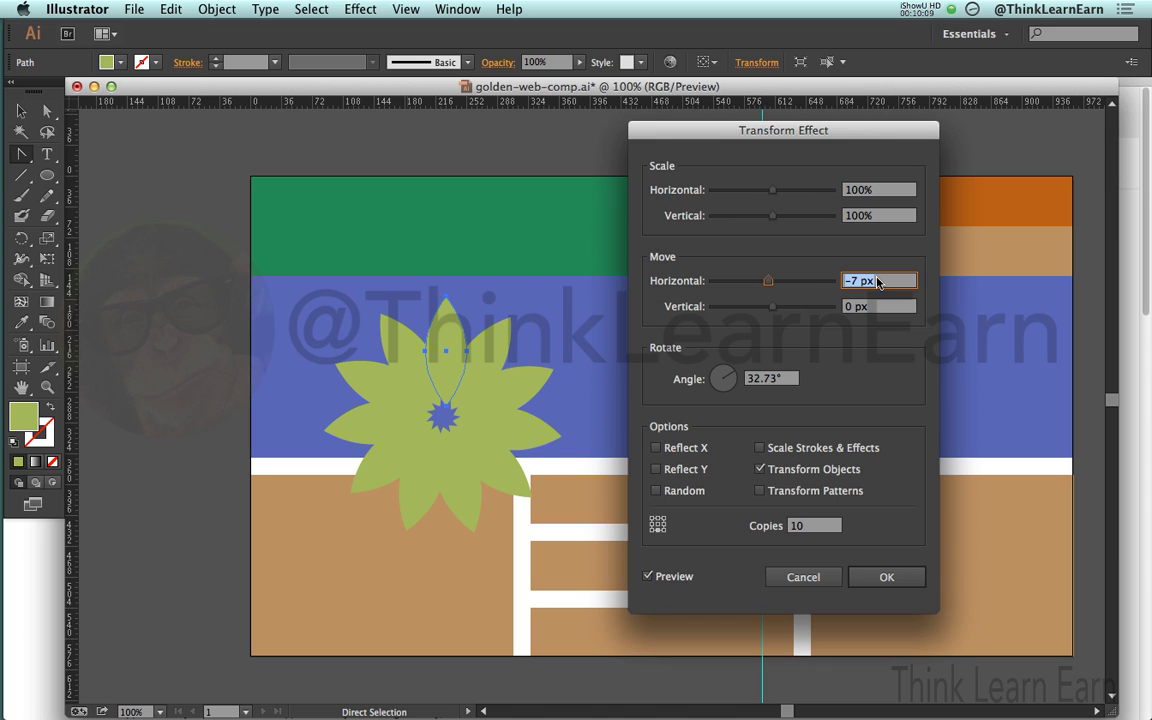
key("shift+Up")
key("shift+Down")
key("shift+Down")
key("shift+Down")
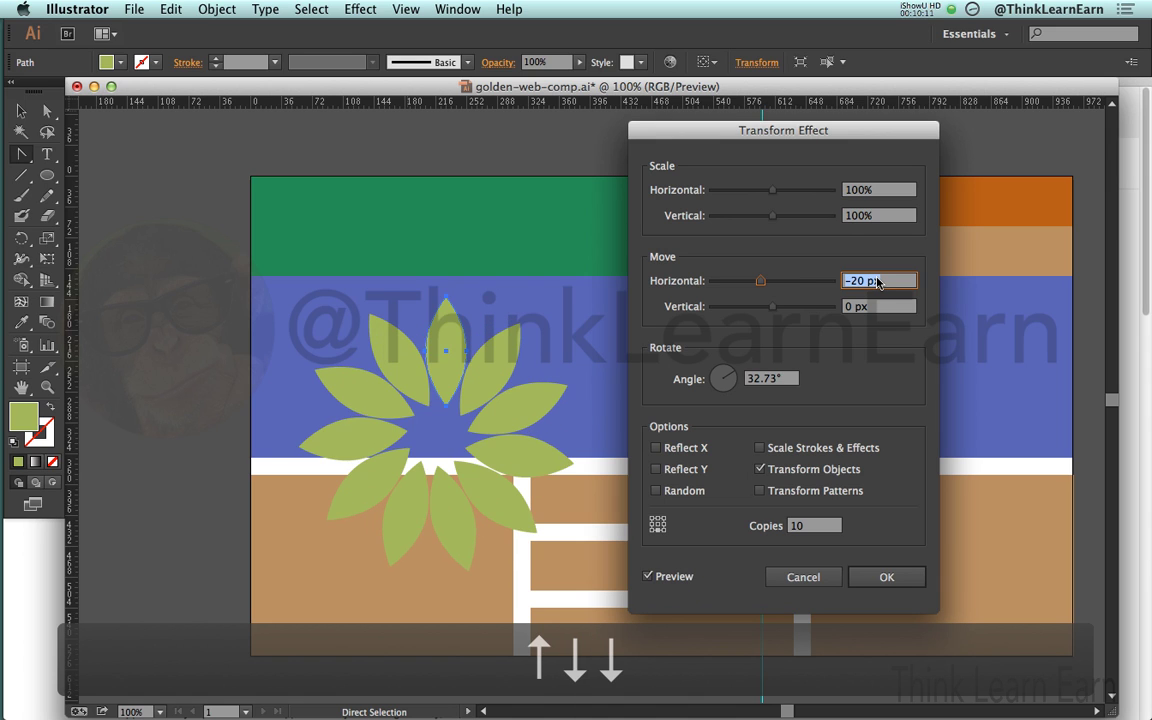
key("shift+Down")
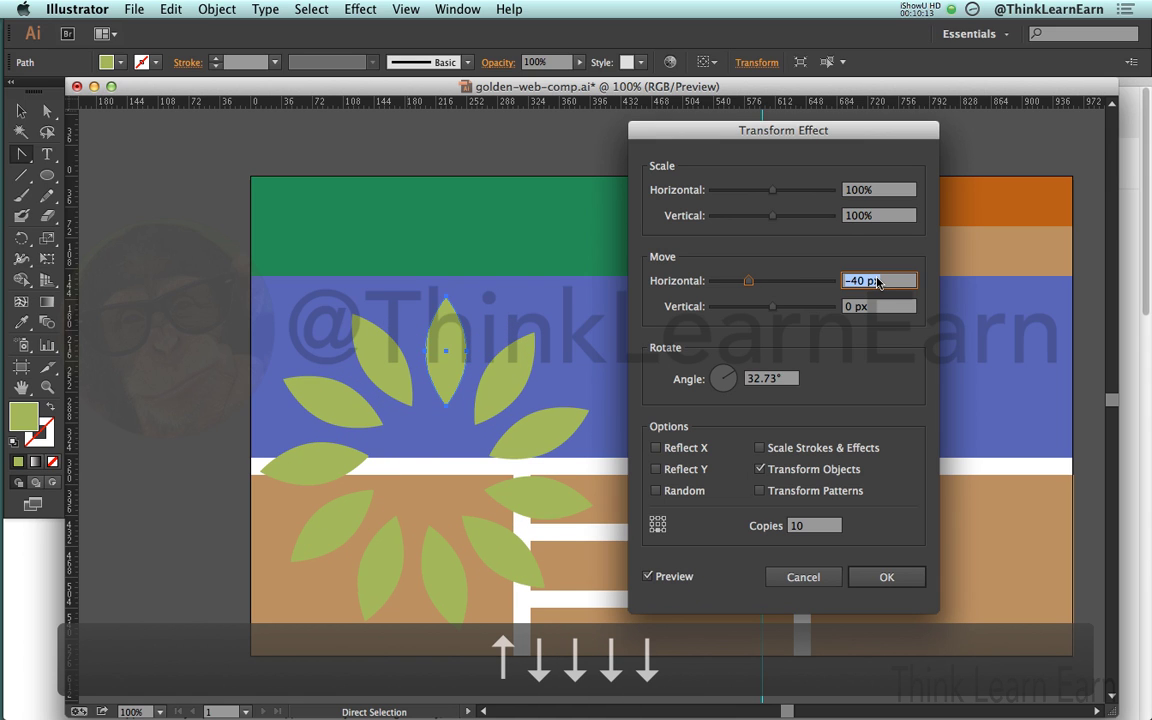
Step: Set the Transform effect's horizontal scale to 80% so the petals shrink progressively, and apply the effect
left_click(893, 192)
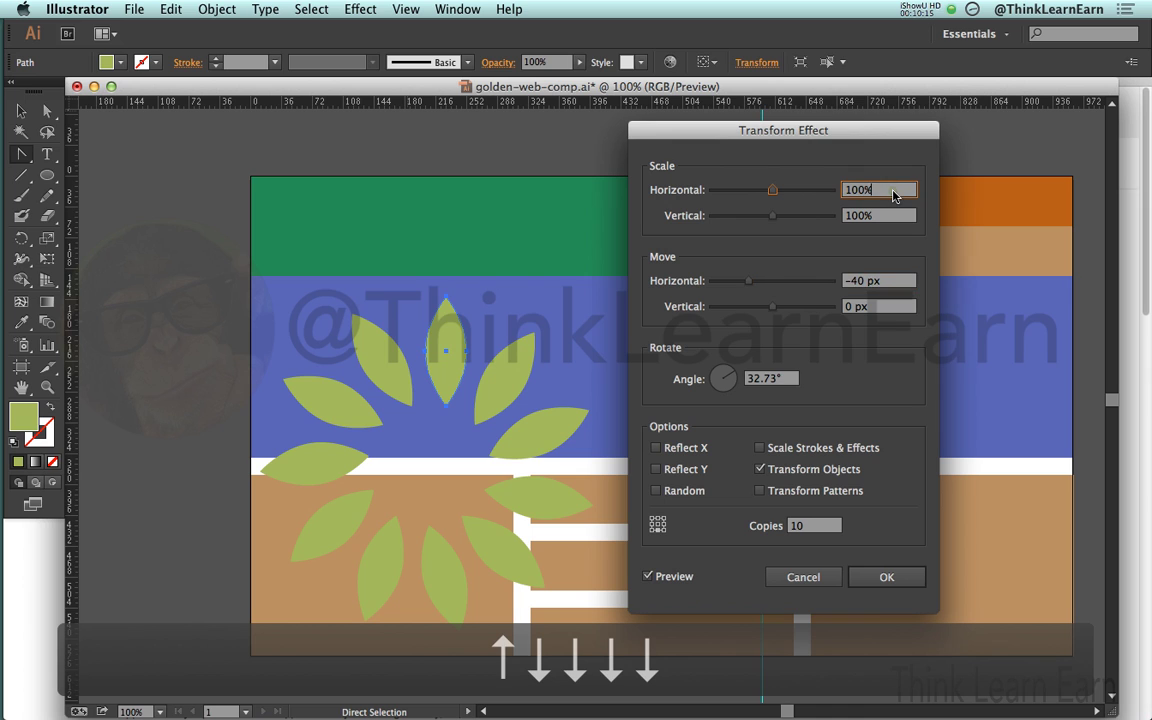
key("Up")
key("Up")
key("Up")
key("Up")
key("Up")
key("Up")
key("Up")
key("Up")
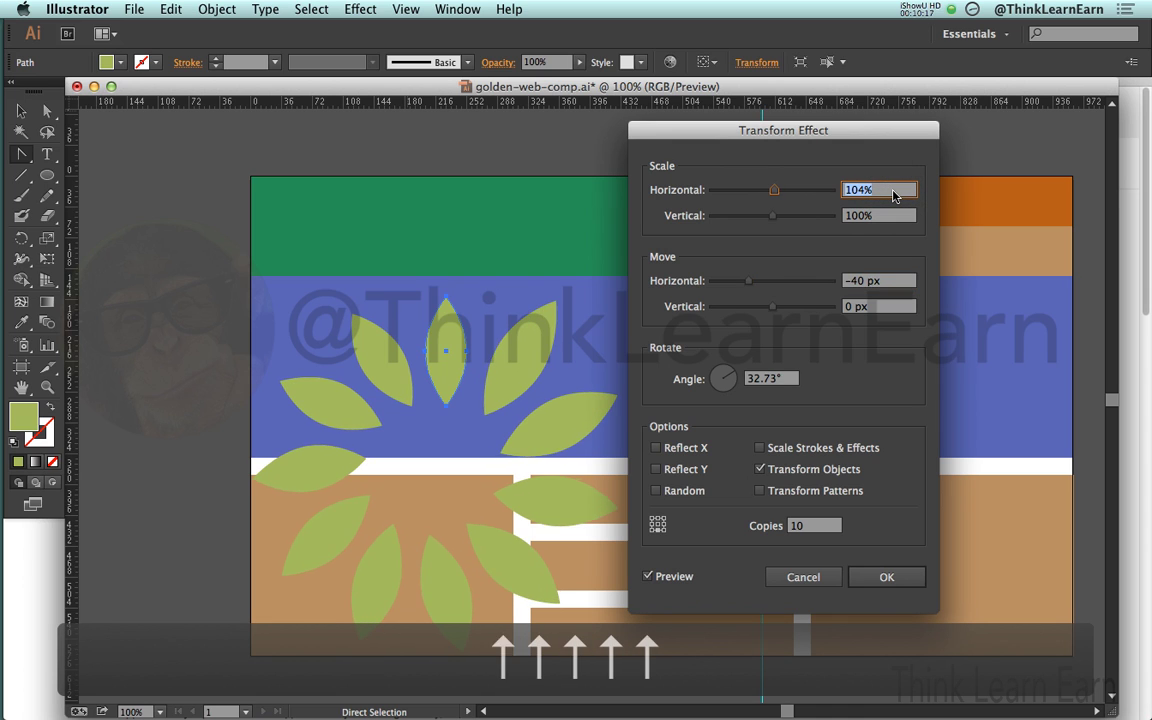
key("shift+Down")
key("shift+Down")
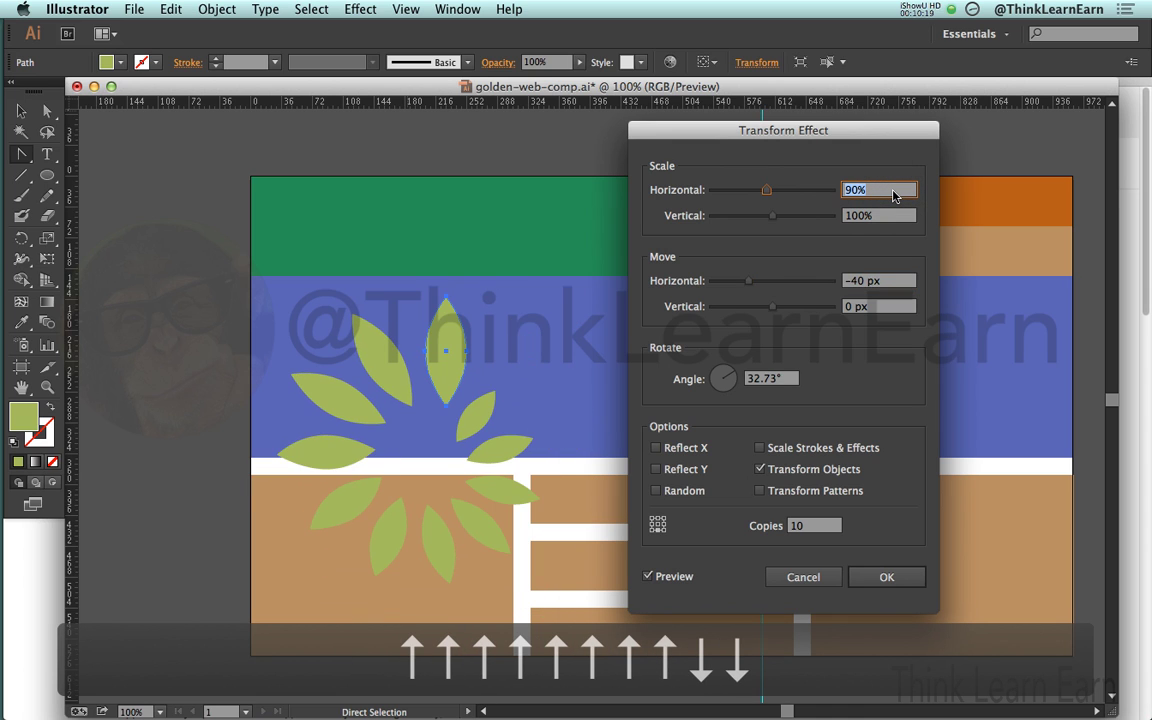
key("shift+Down")
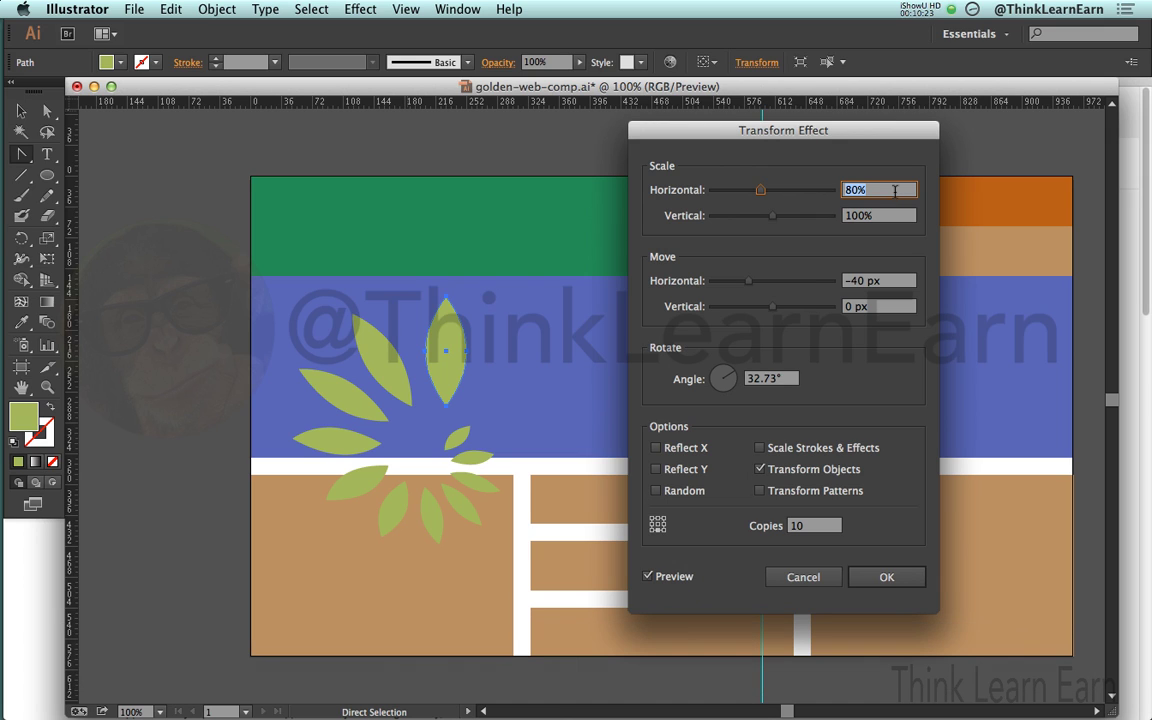
left_click(886, 577)
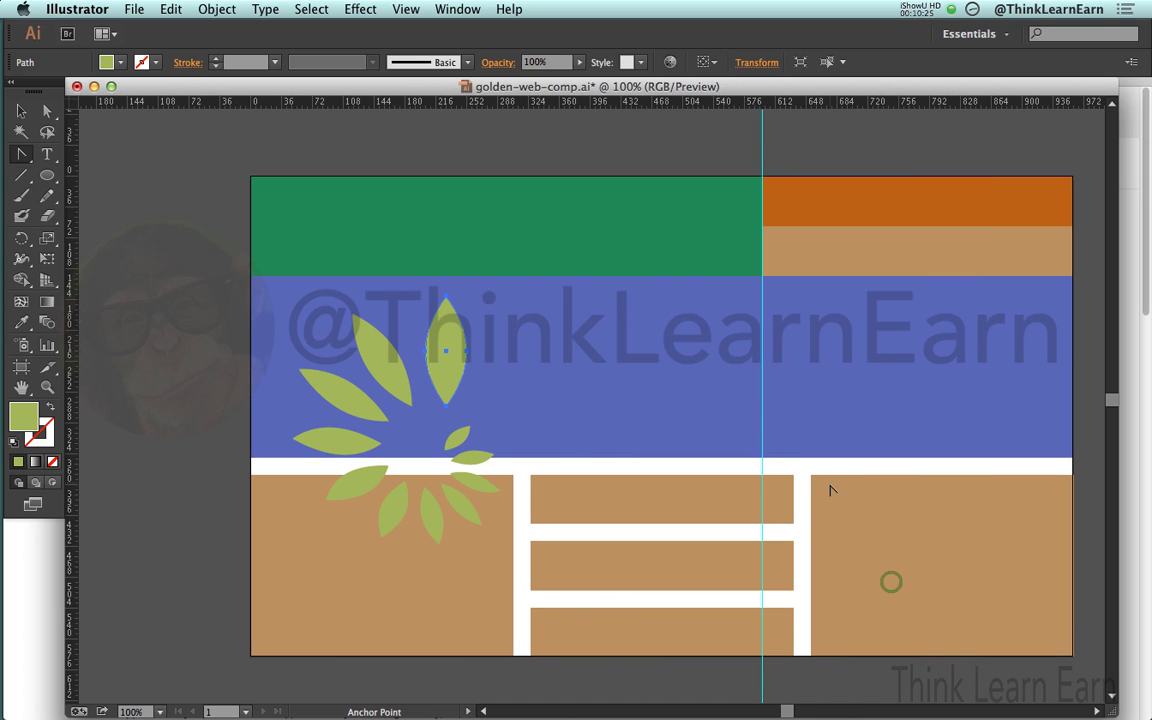
Step: Move the original petal up so it overlaps the green header, and check the artwork in Outline view before returning to preview
left_click_drag(452, 379, 477, 297)
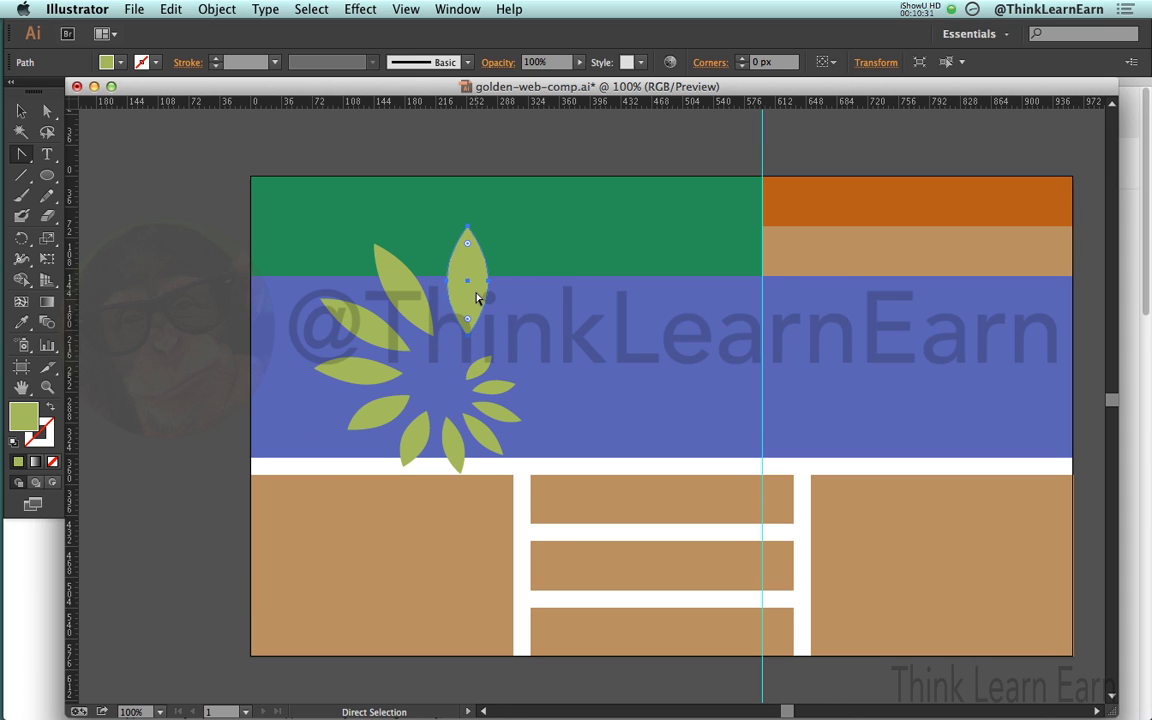
left_click(405, 9)
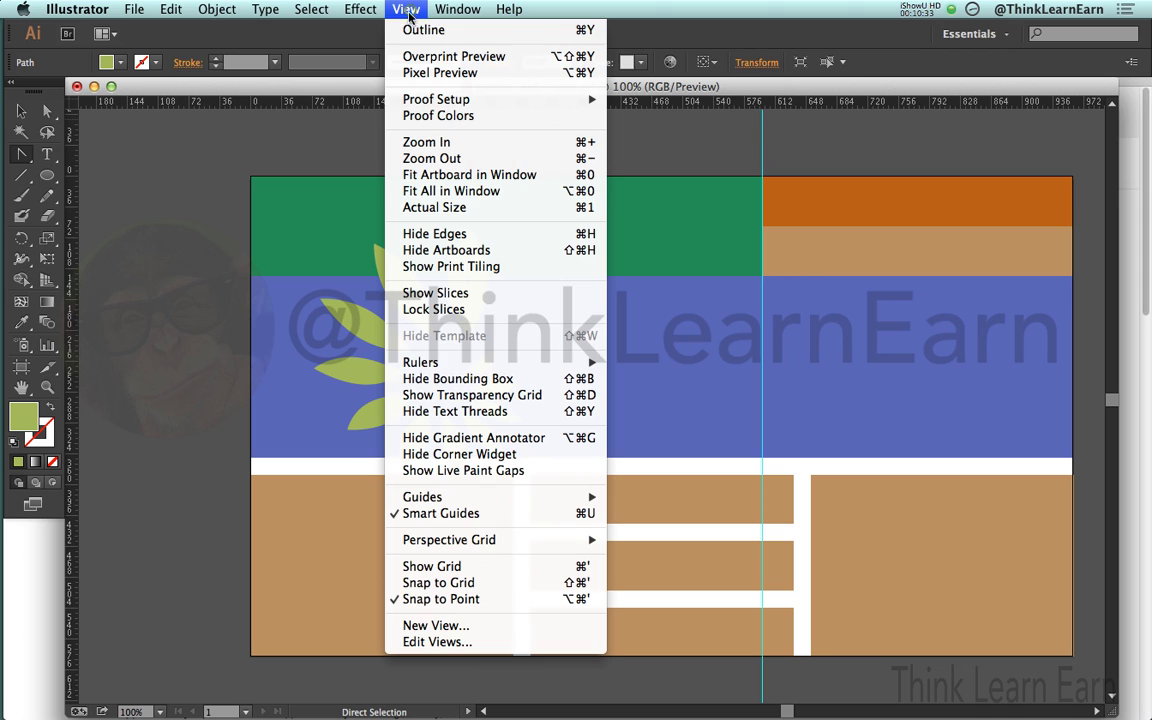
left_click(410, 31)
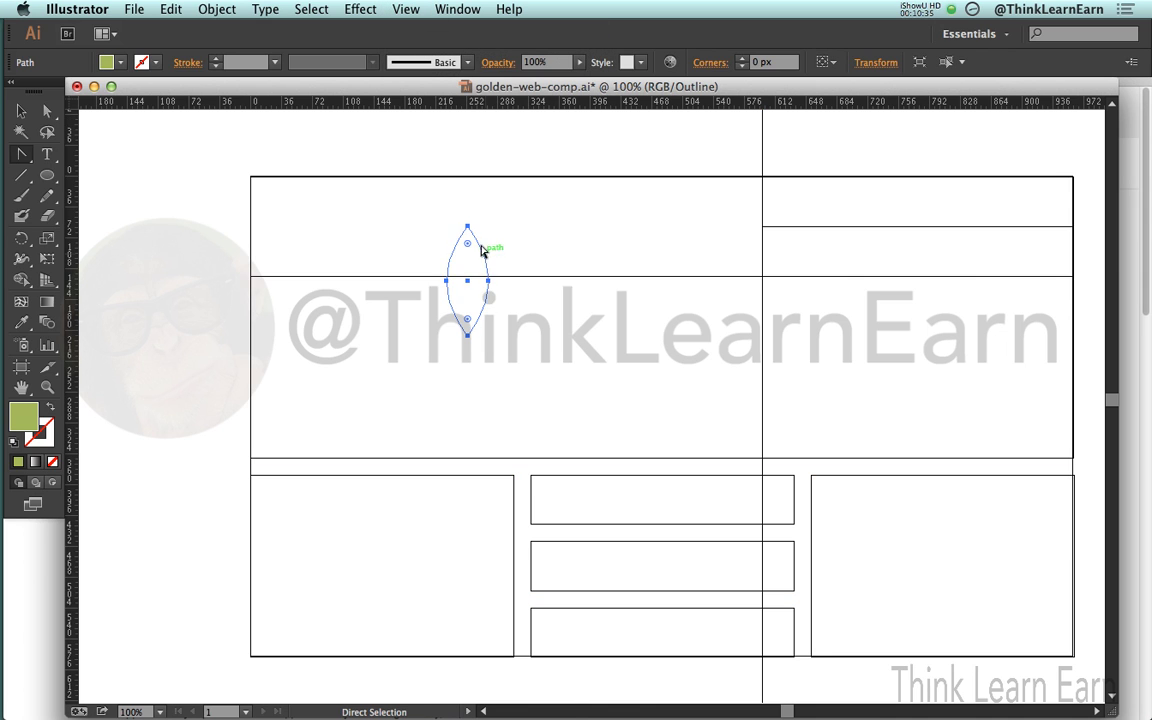
key("super+y")
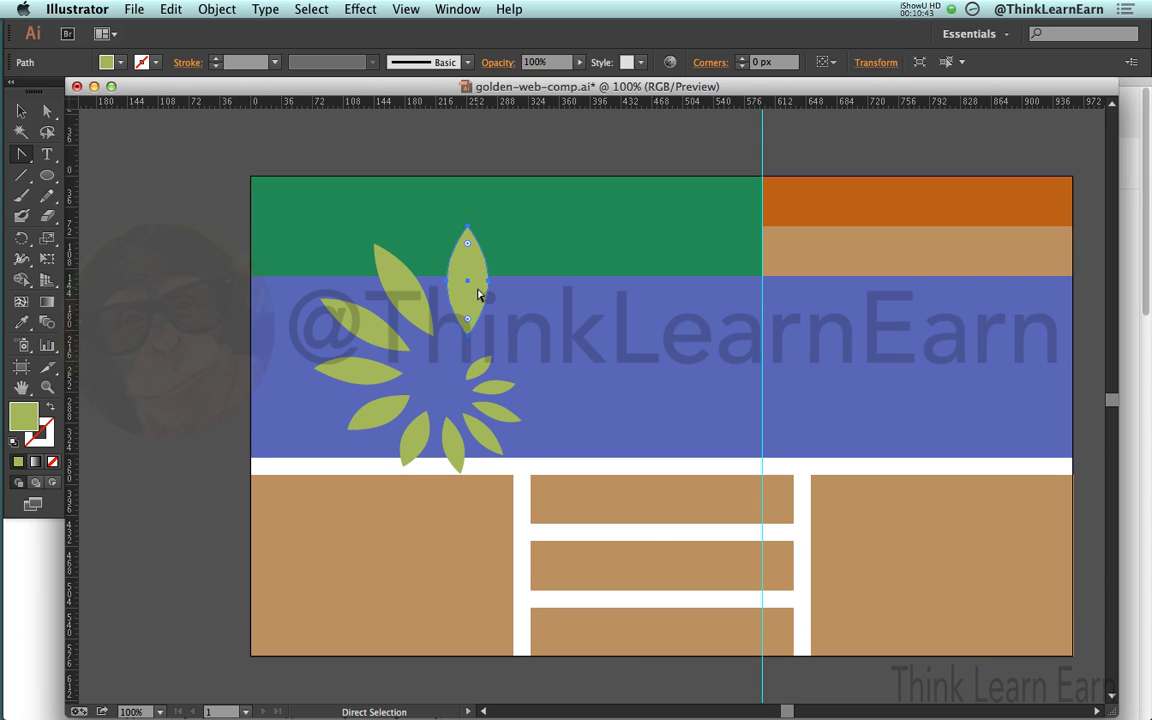
Step: Rotate the original petal slightly clockwise around its bottom tip with the Rotate tool
key("shift+c")
key("r")
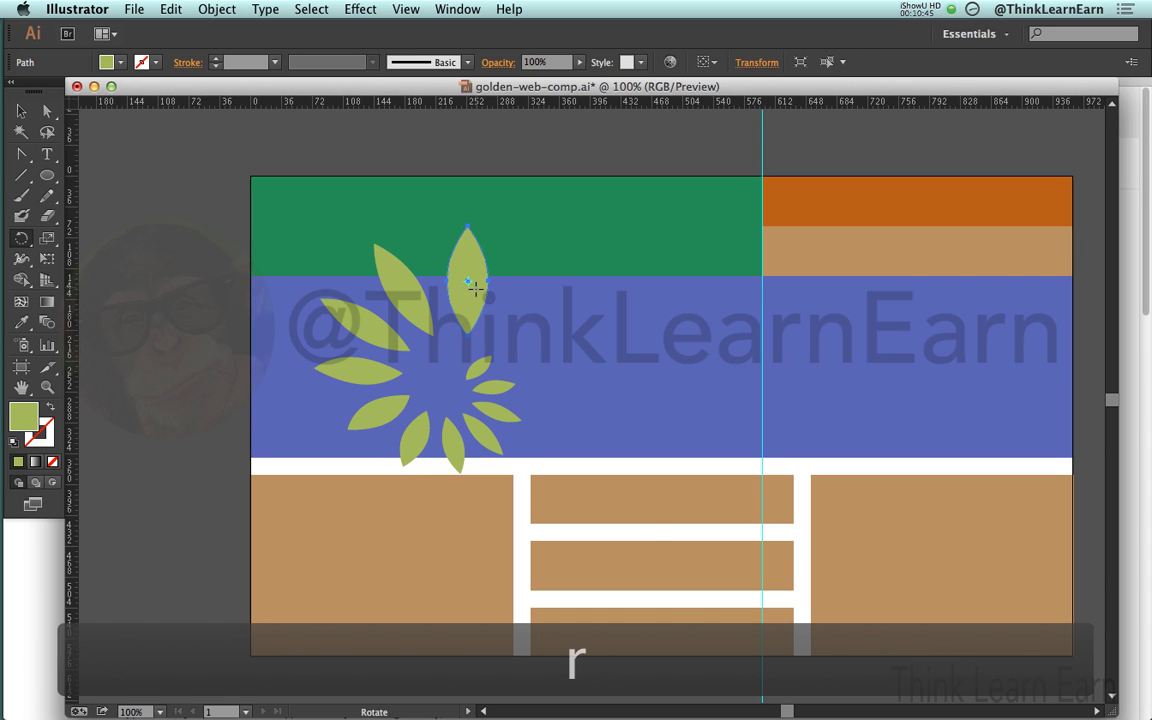
left_click_drag(470, 257, 515, 270)
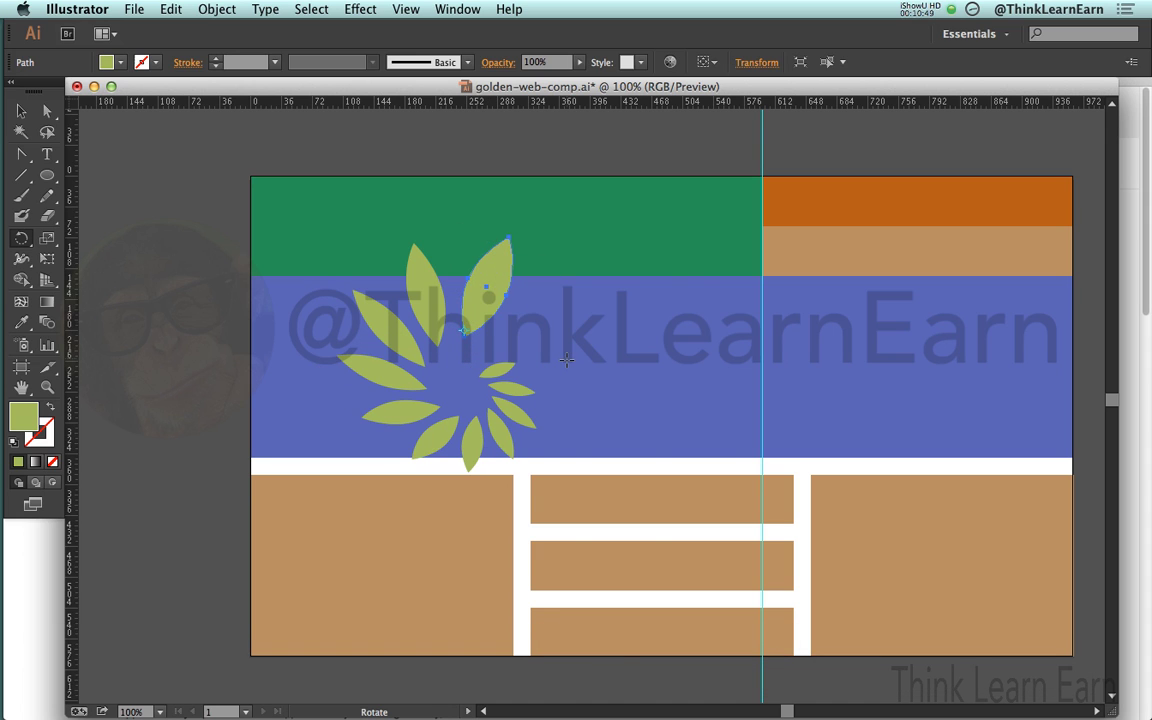
Step: Repeat the last petal rotation seven times to see how the live copies change
key("a")
key("super+d")
key("super+d")
key("super+d")
key("super+d")
key("super+d")
key("super+d")
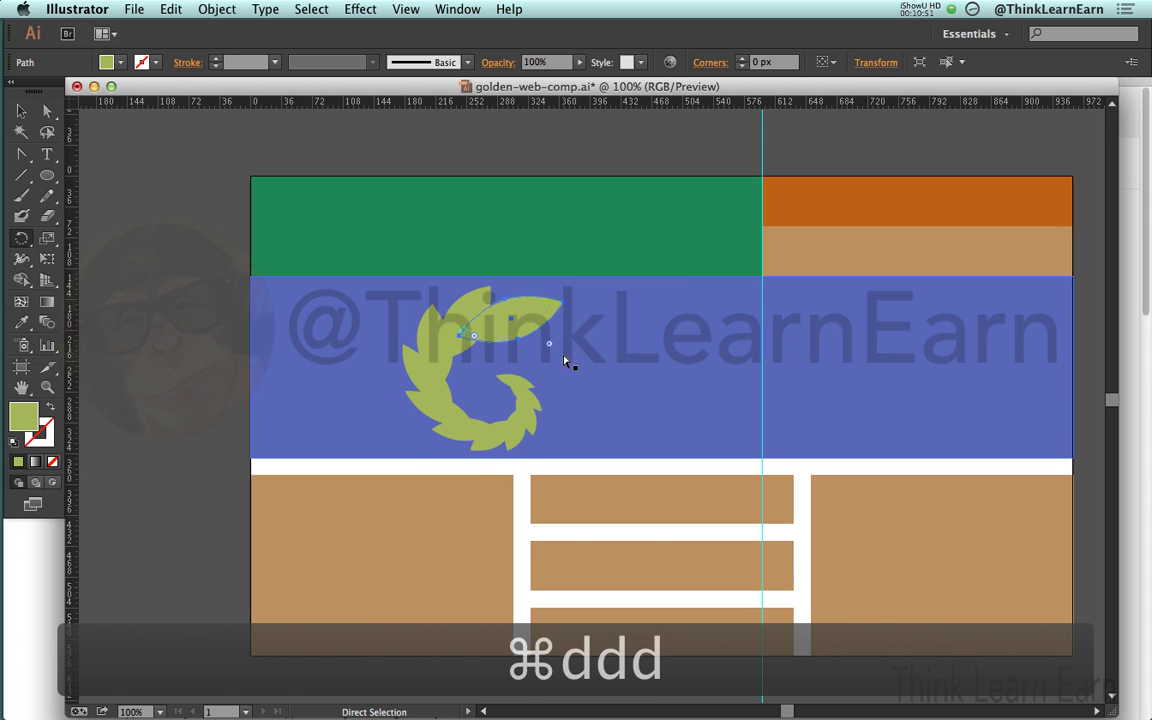
key("super+d")
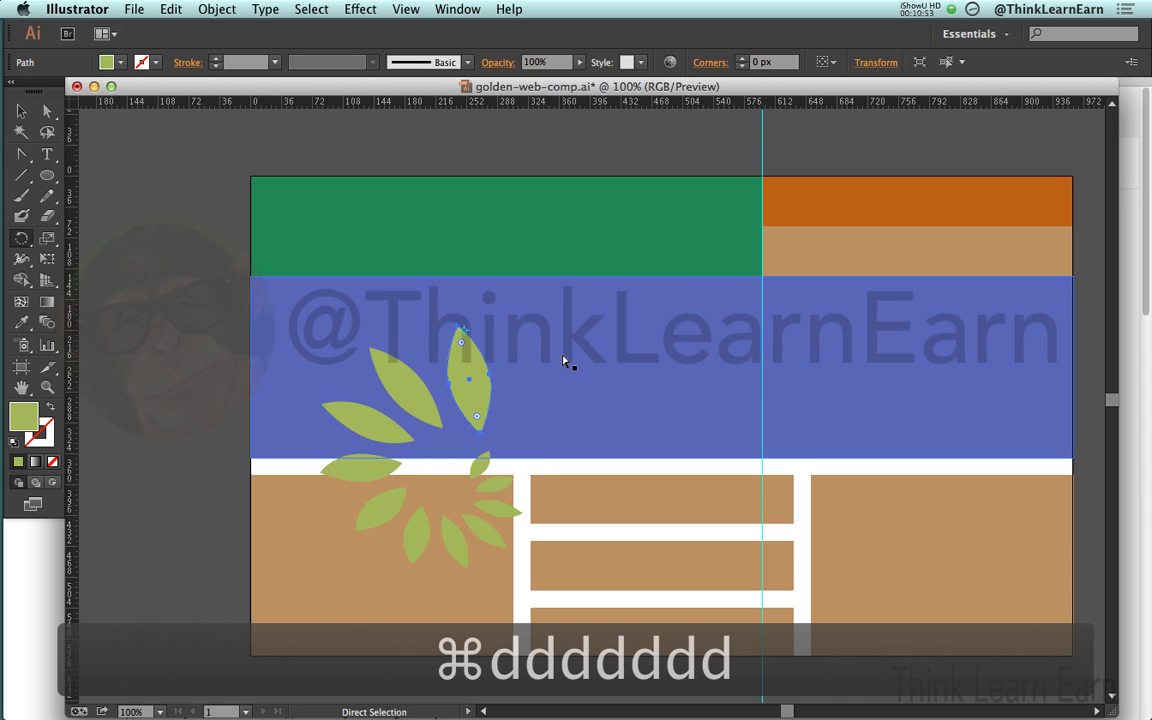
Step: Undo the repeated rotations and the first petal rotation
key("super+z")
key("super+z")
key("super+z")
key("super+z")
key("super+z")
key("super+z")
key("super+z")
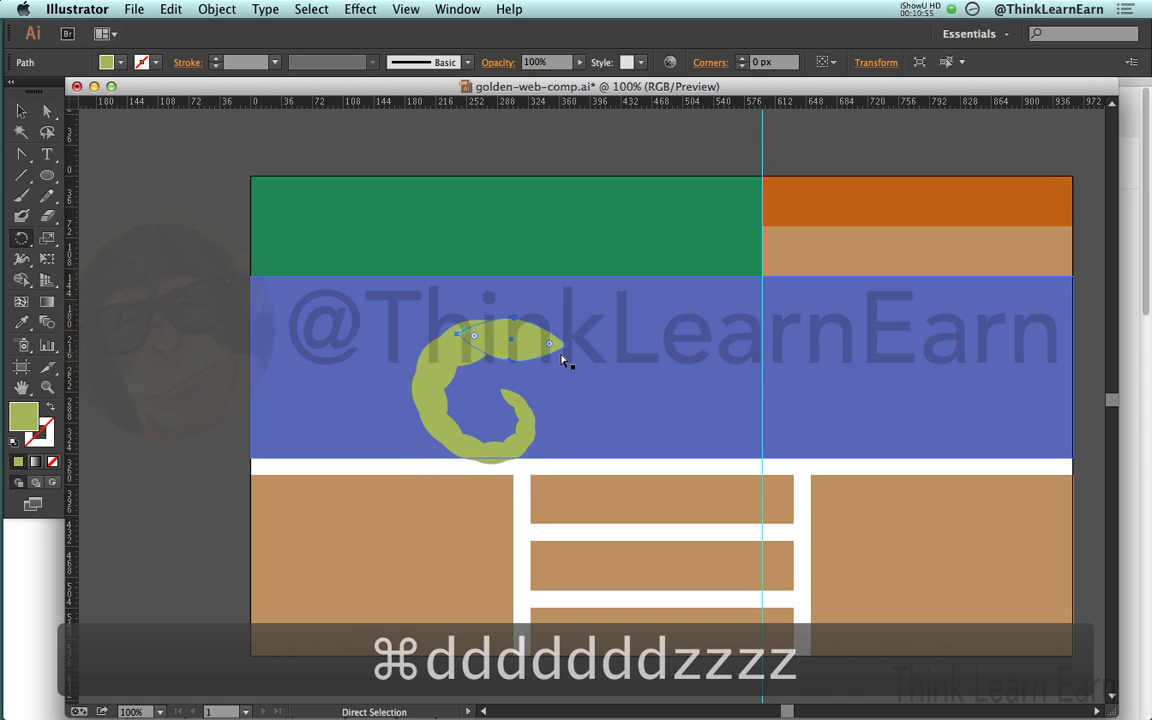
key("super+z")
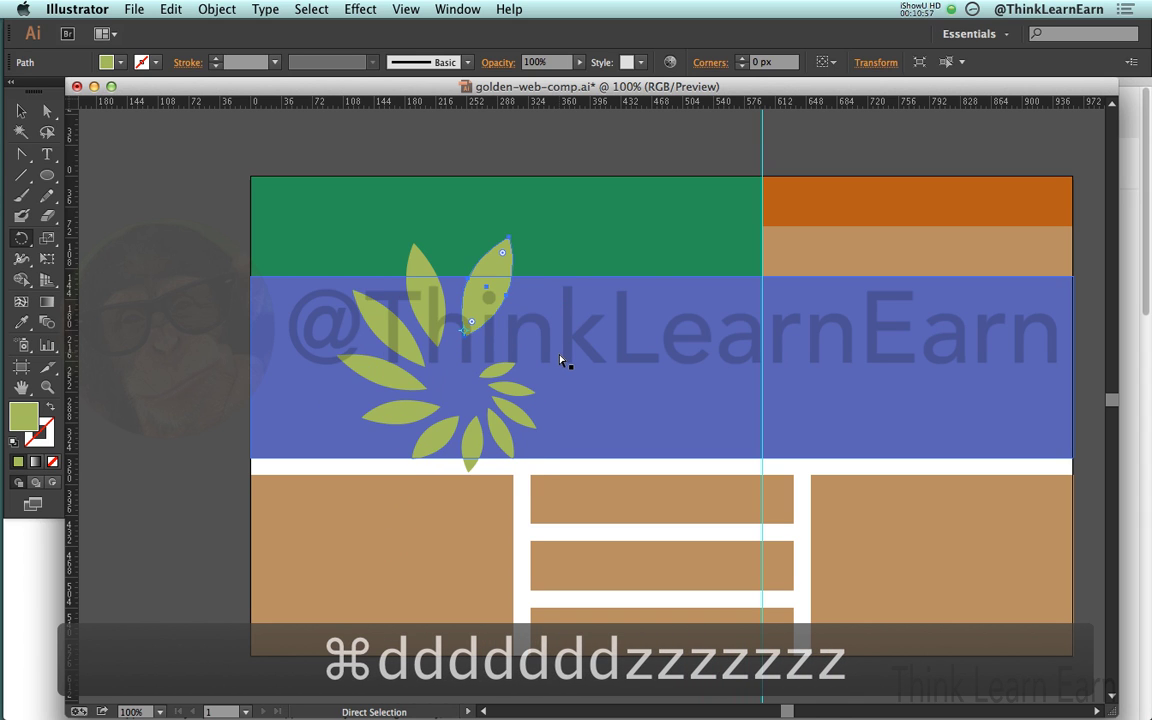
key("super+z")
key("r")
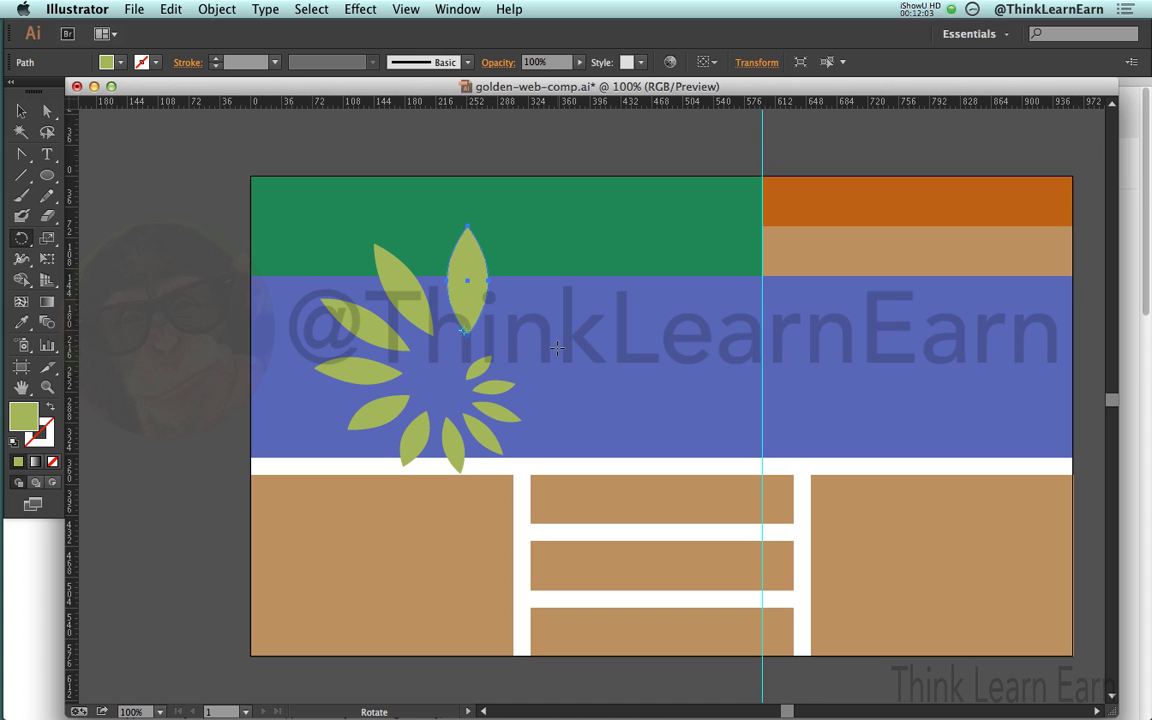
Step: Check in Outline view and by selecting petals which parts of the flower are real paths
key("a")
key("super+y")
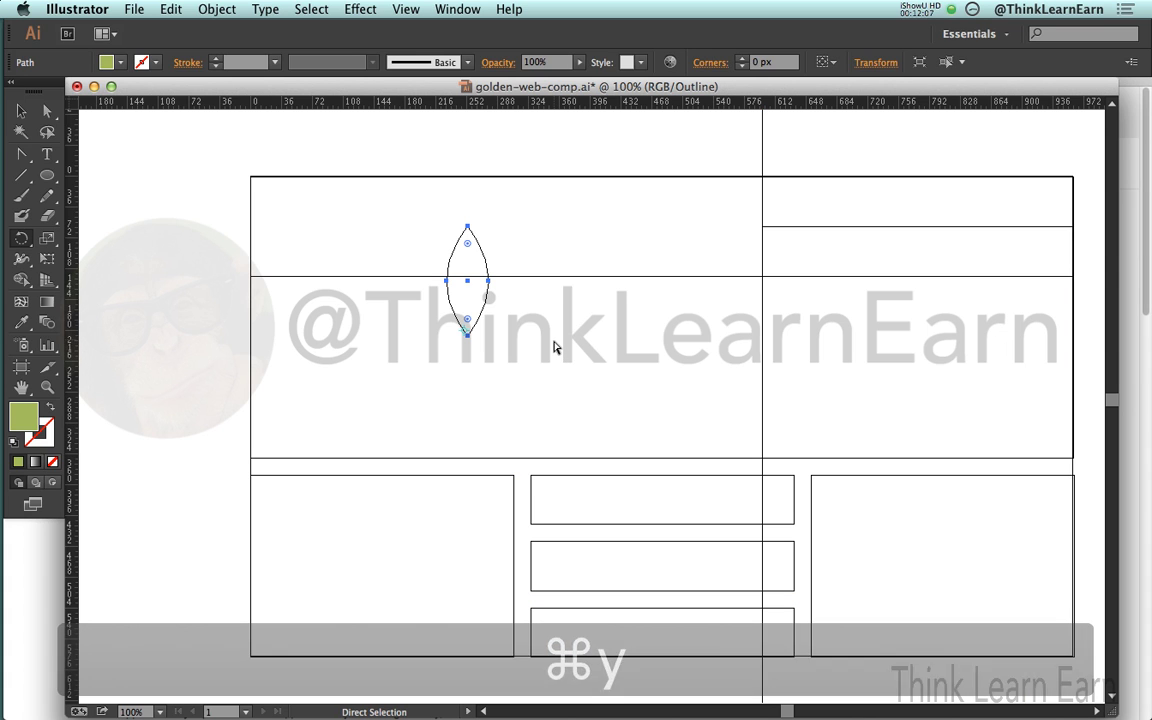
key("super+y")
key("r")
key("a")
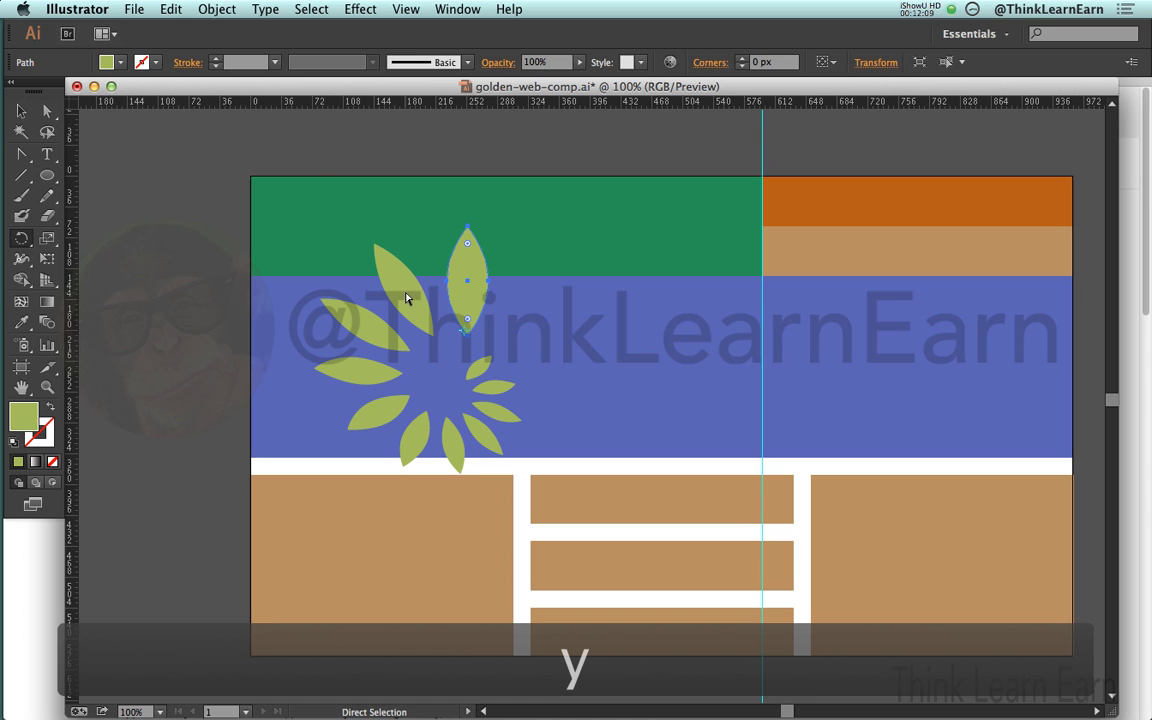
left_click(369, 332)
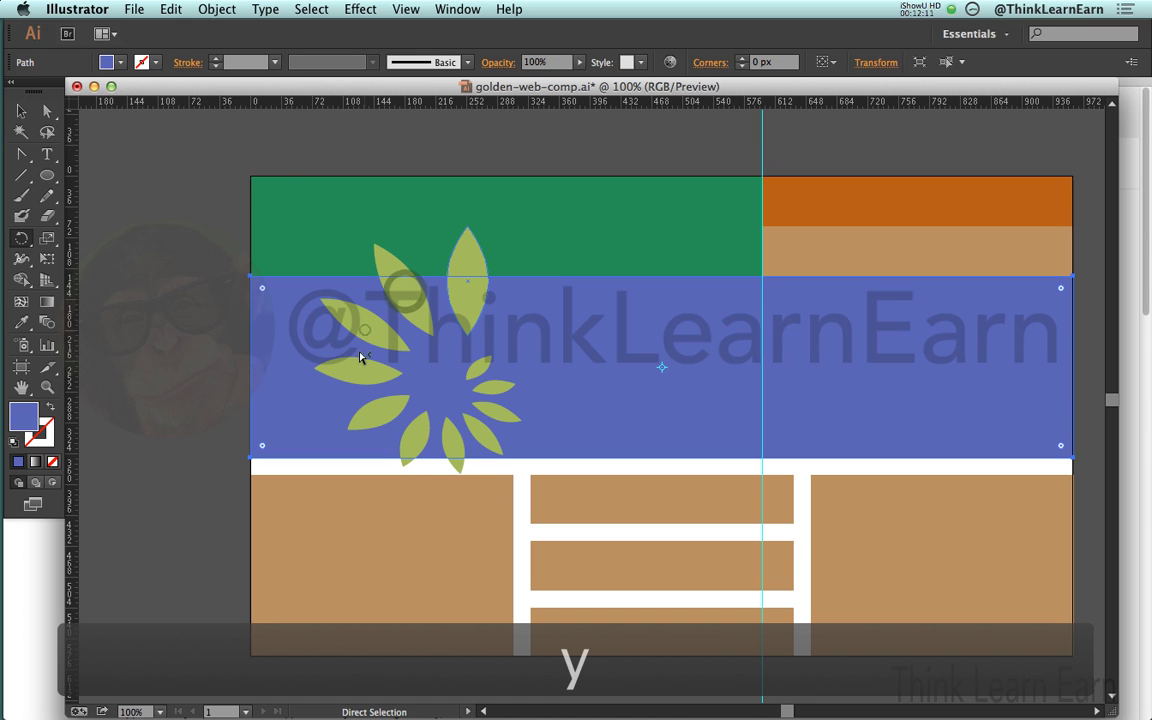
left_click(469, 258)
left_click(464, 287)
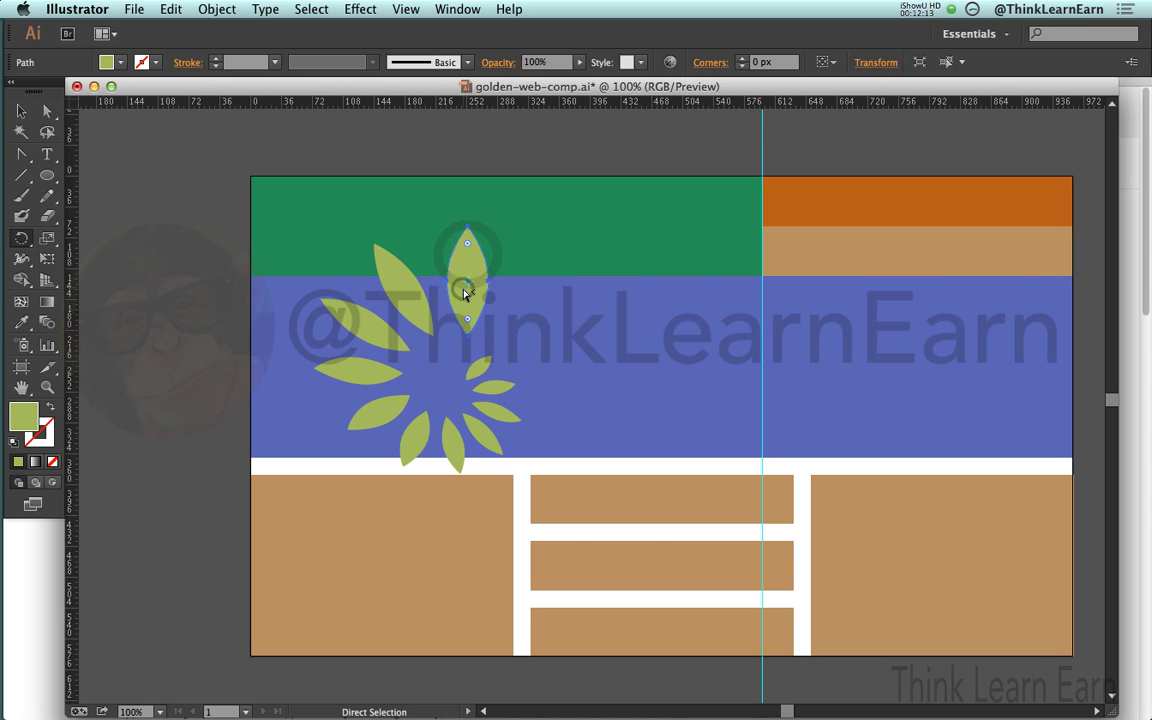
Step: Expand the appearance of the live petal, check the petals in Outline view, and undo the expansion
key("r")
left_click(220, 10)
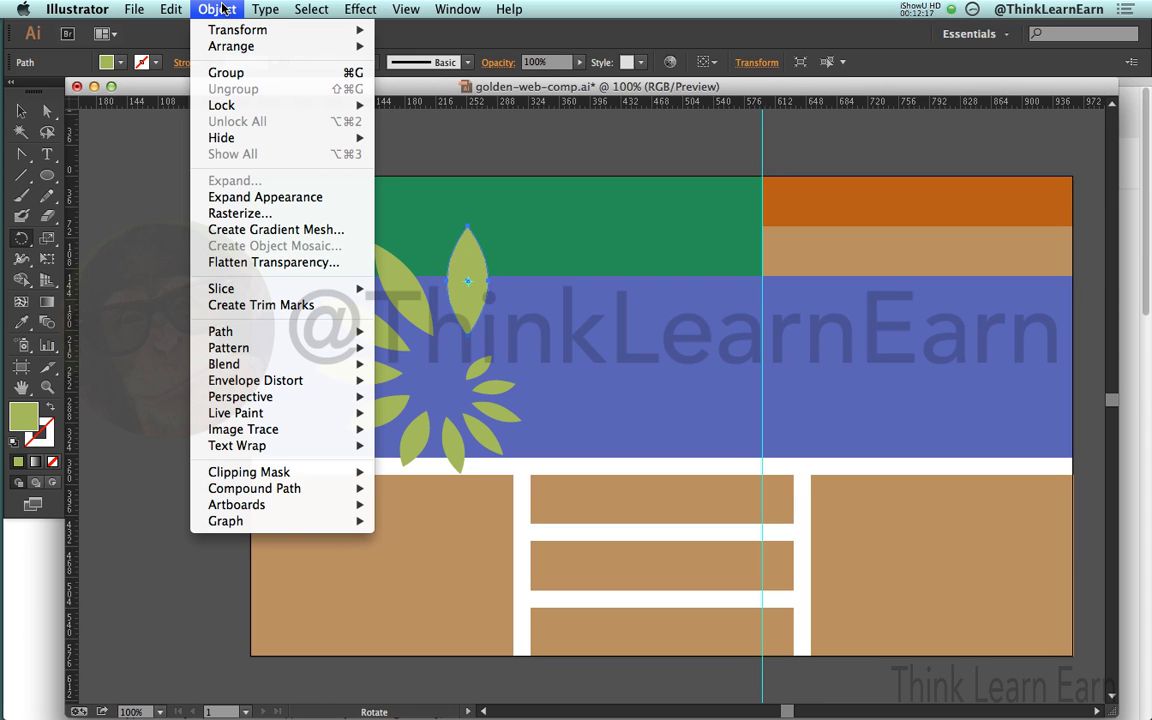
left_click(257, 197)
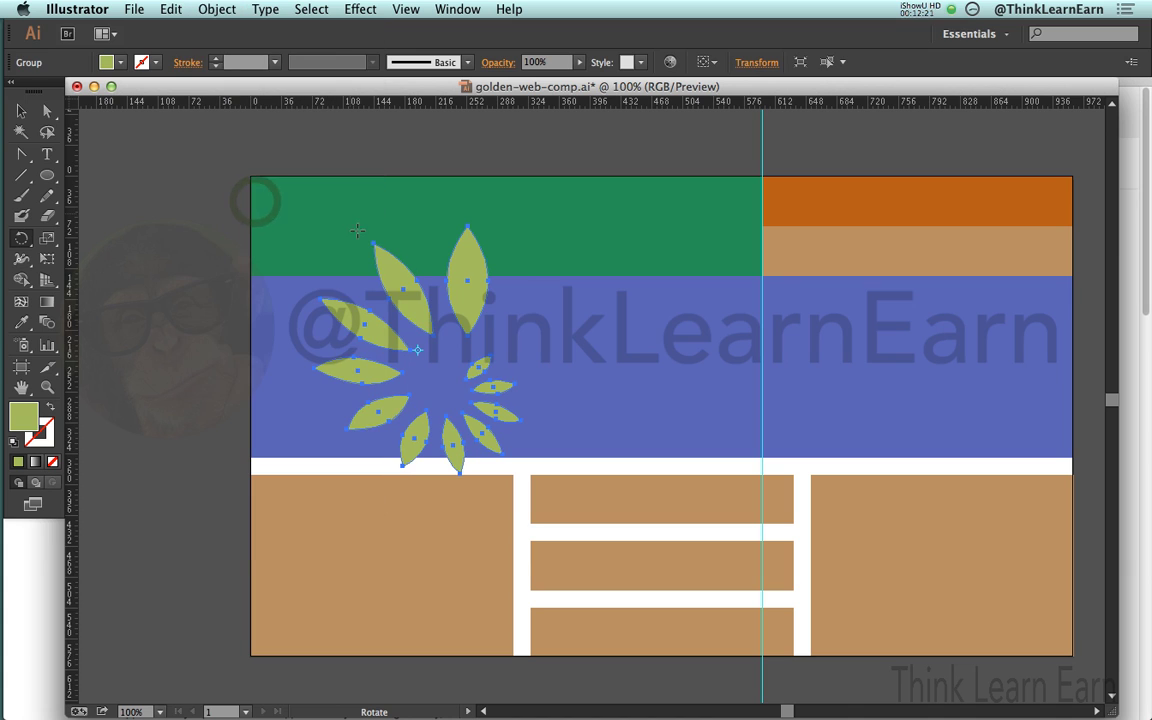
key("a")
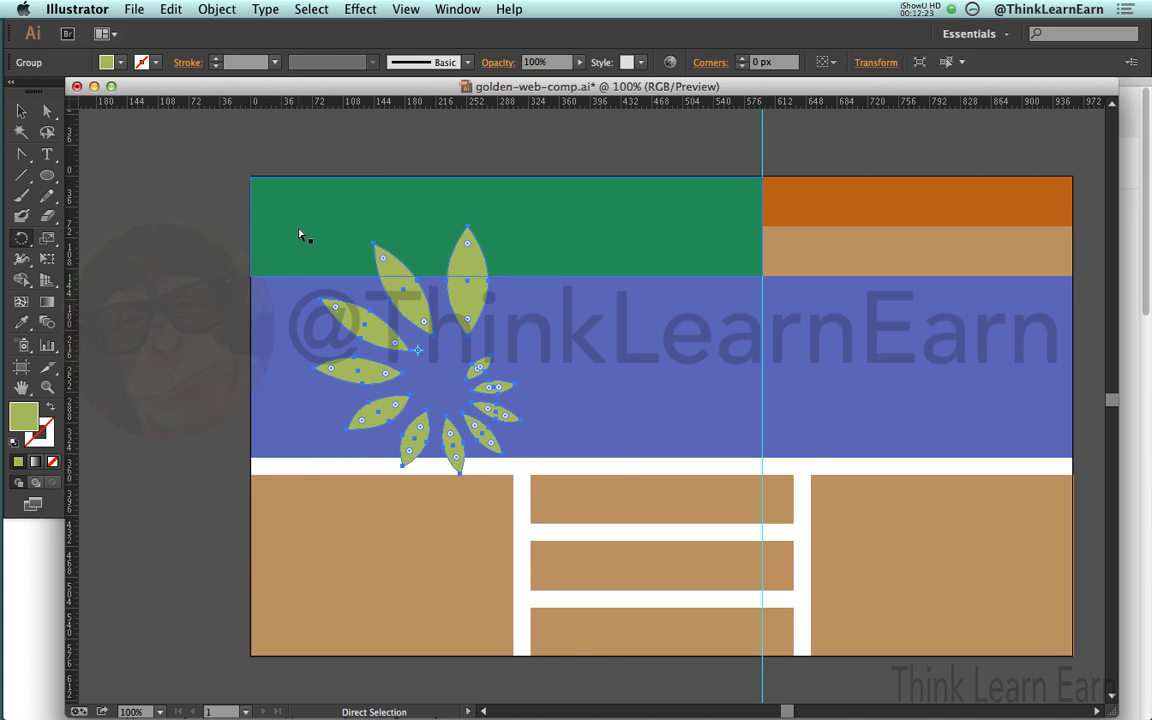
key("super+y")
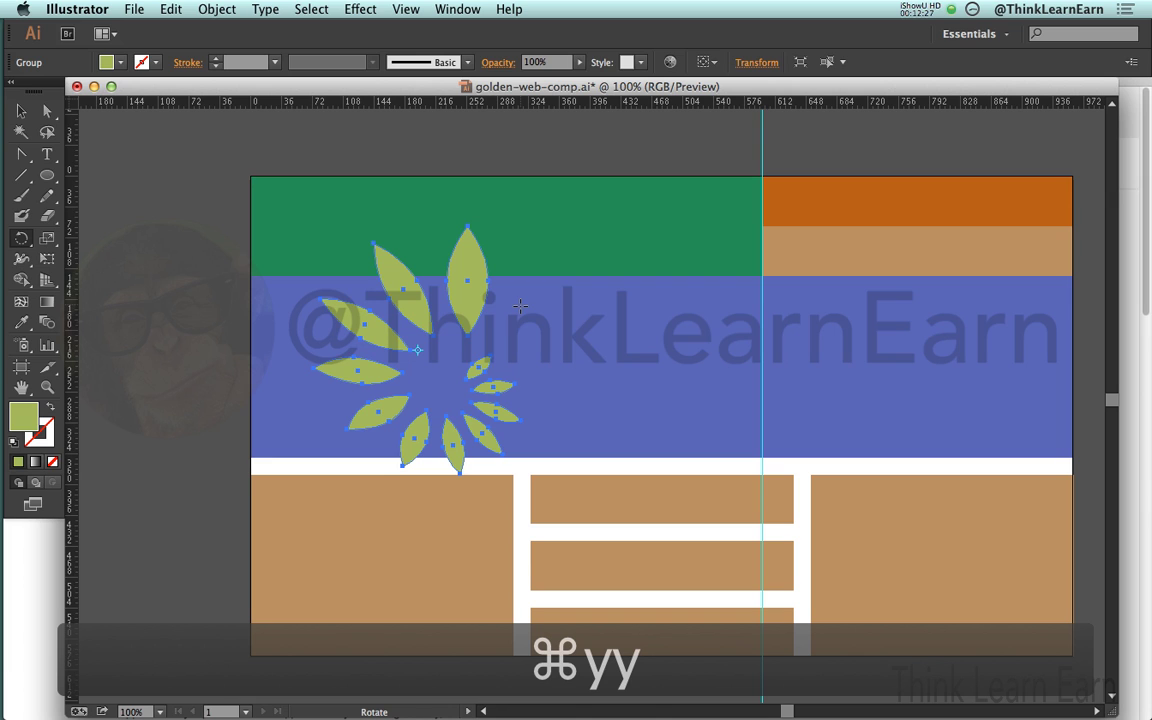
key("super+z")
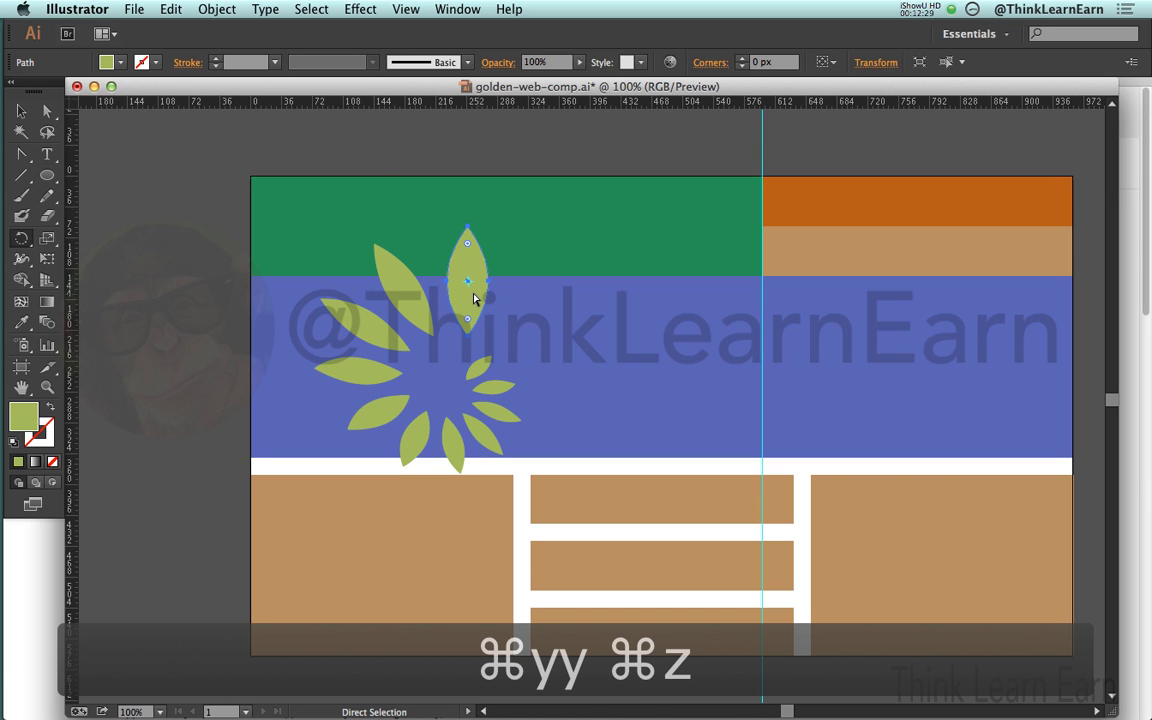
Step: Place a duplicate of the live flower to its right, and expand the appearance of the original flower
left_click_drag(480, 267, 663, 257)
key("super+d")
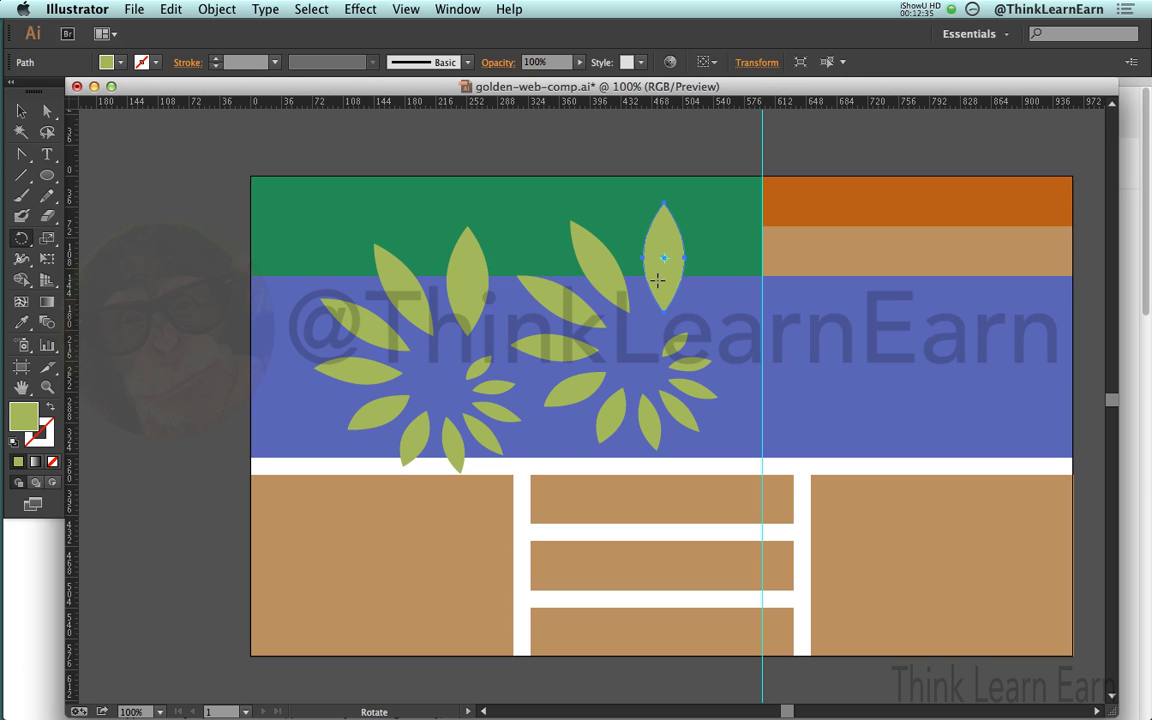
key("a")
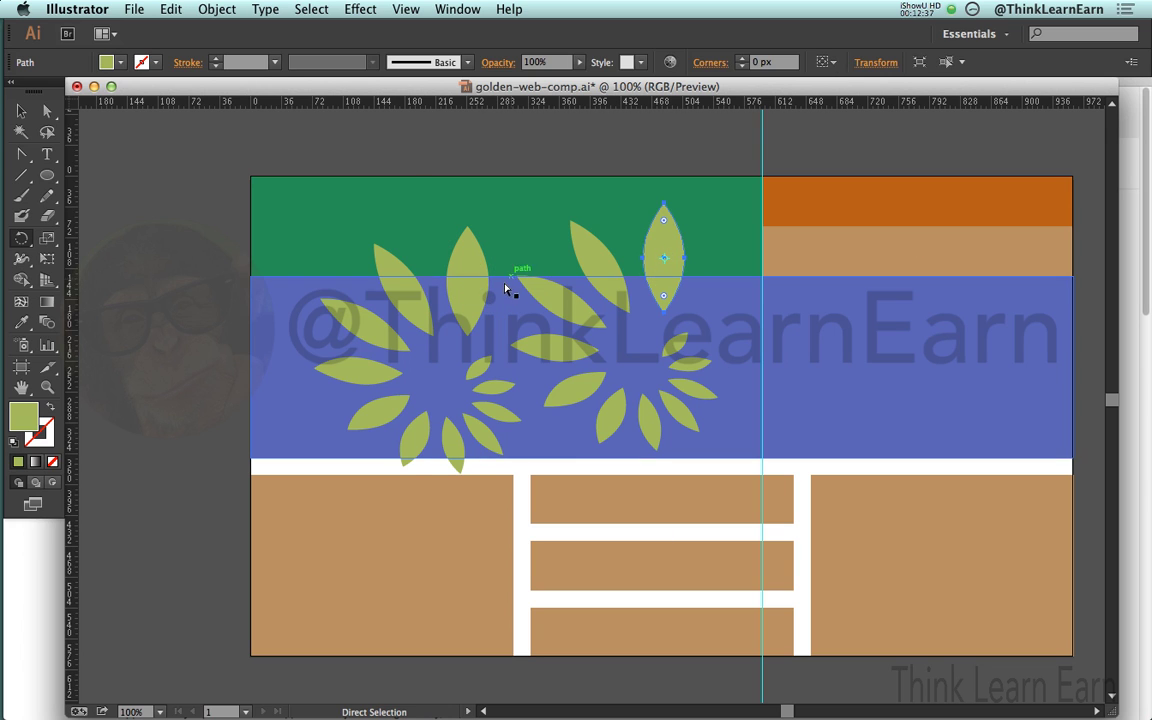
left_click(471, 288)
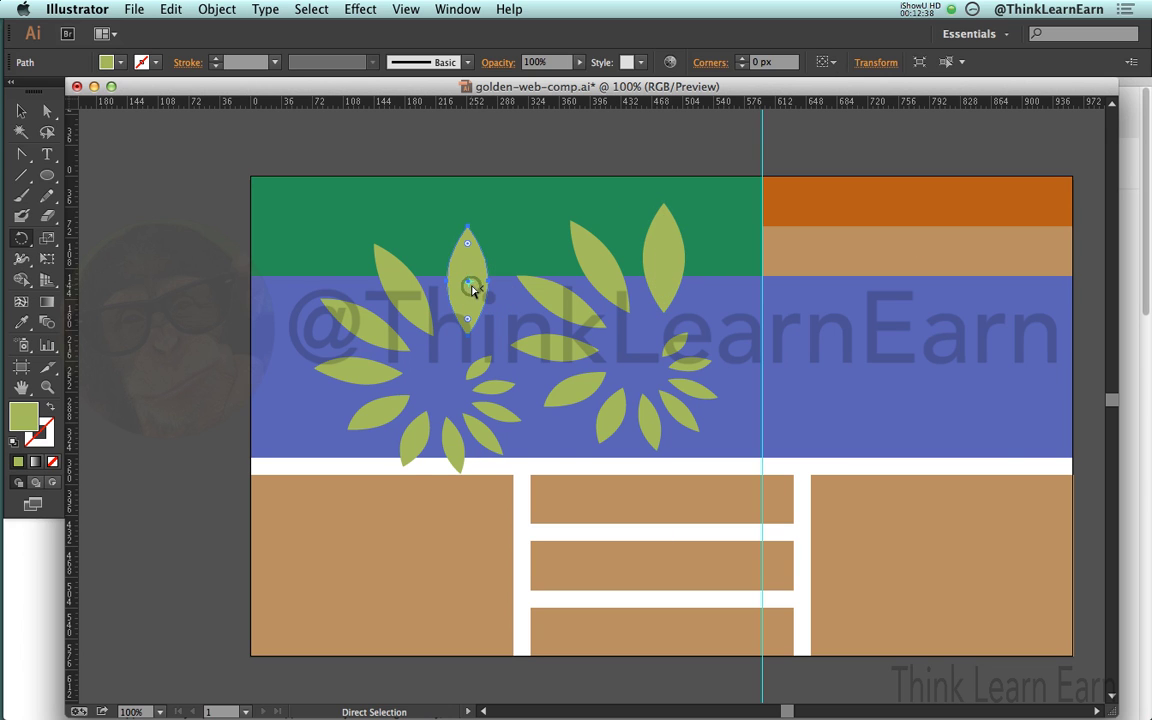
left_click(217, 9)
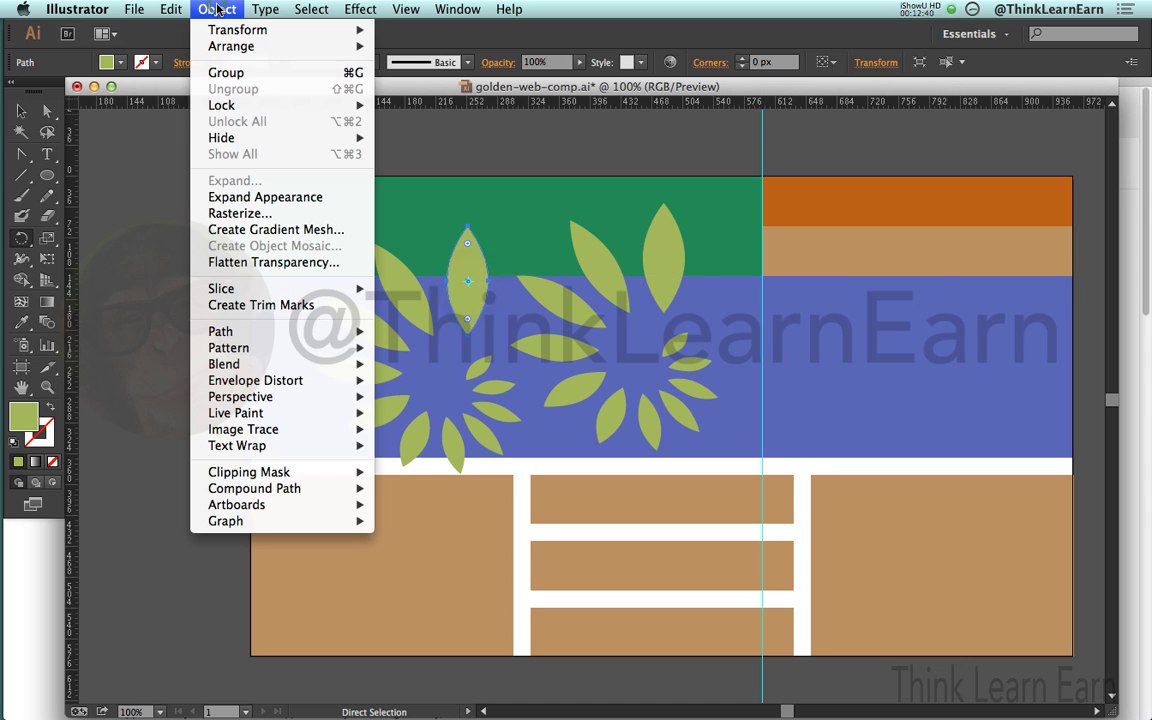
left_click(251, 200)
key("r")
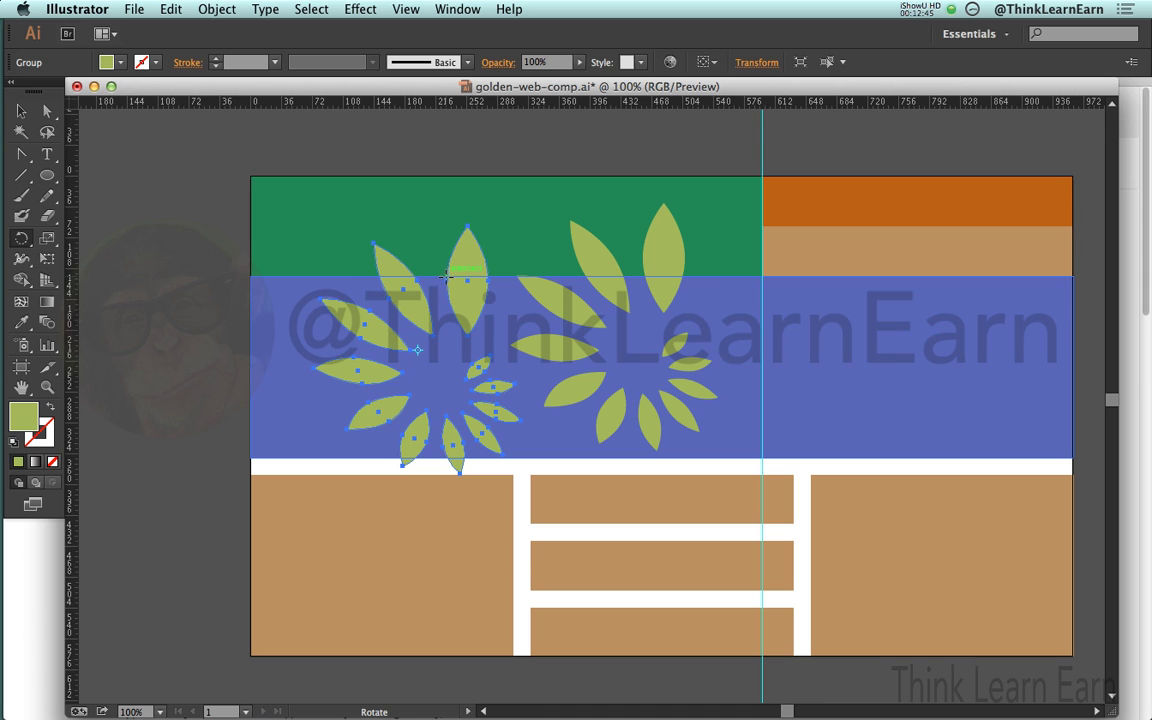
Step: Recolor the expanded flower's lower-left petal with the orange sampled from the header bar
key("a")
left_click(251, 283)
key("super+shift+a")
left_click(476, 270)
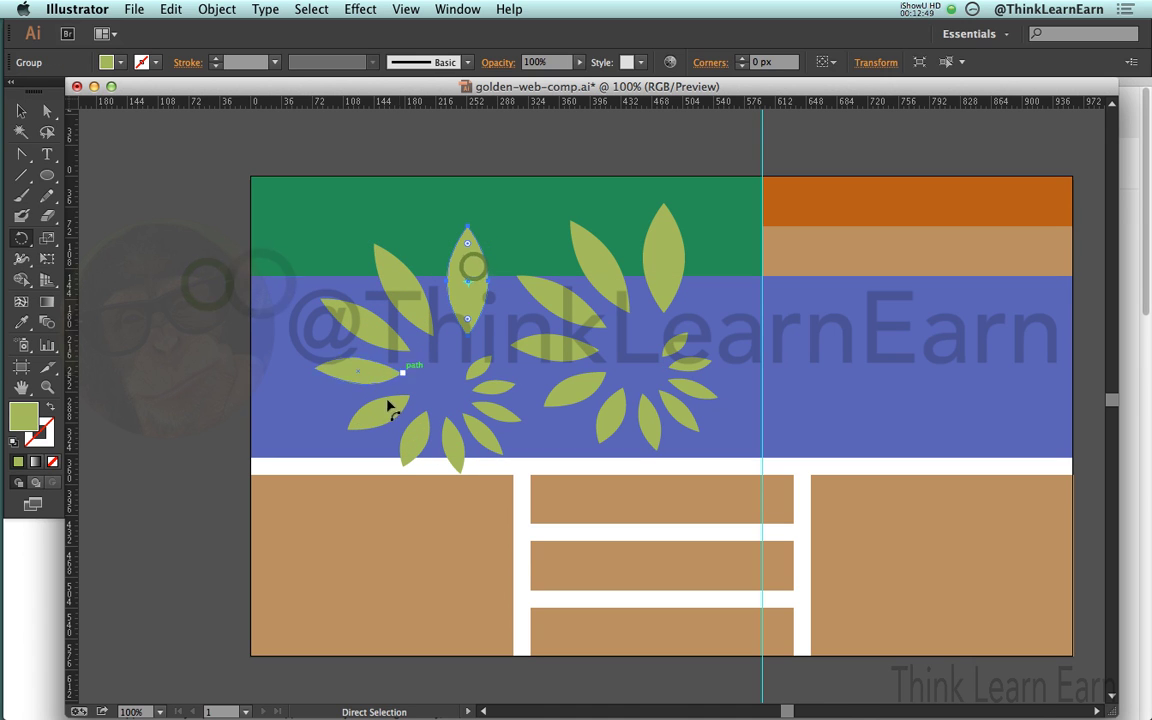
left_click(380, 418)
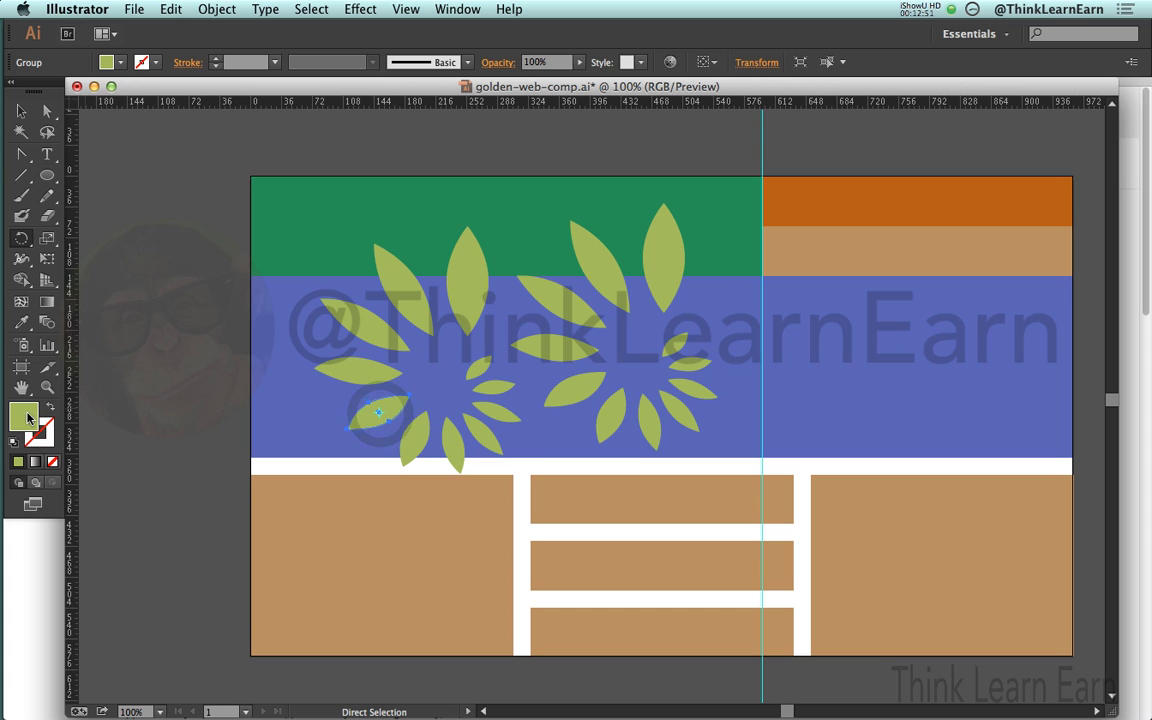
key("i")
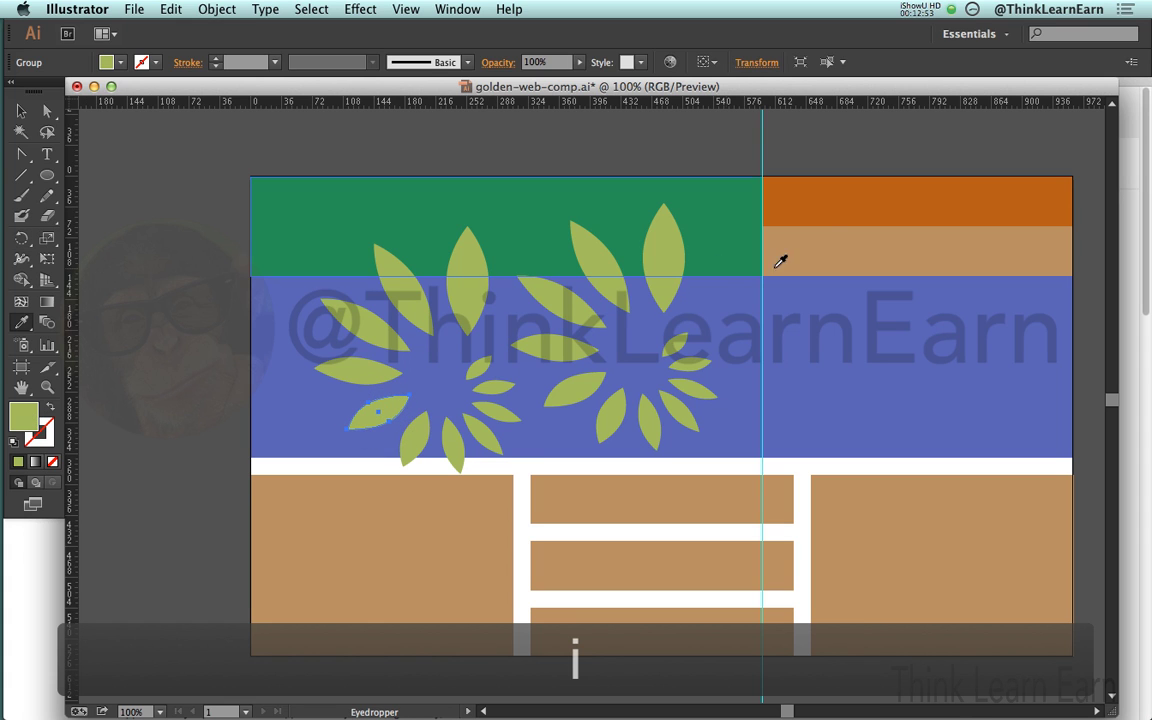
left_click(818, 201)
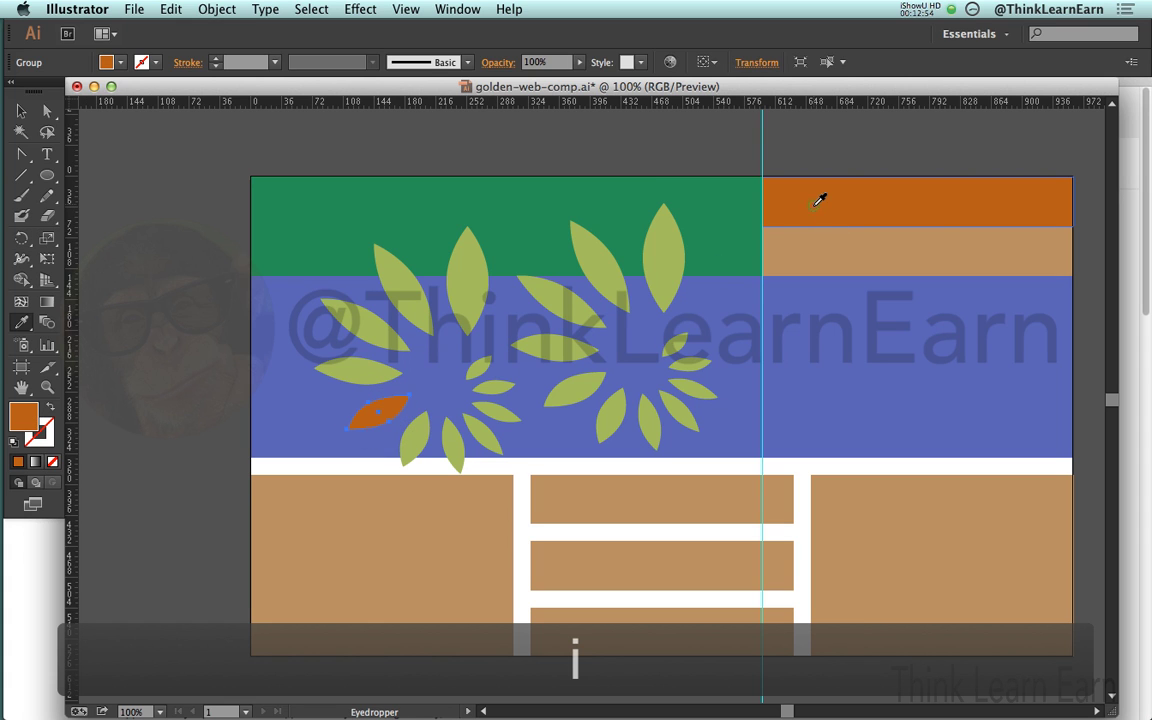
Step: Lock the duplicated live flower
left_click(470, 282, "super")
left_click_drag(468, 276, 599, 265)
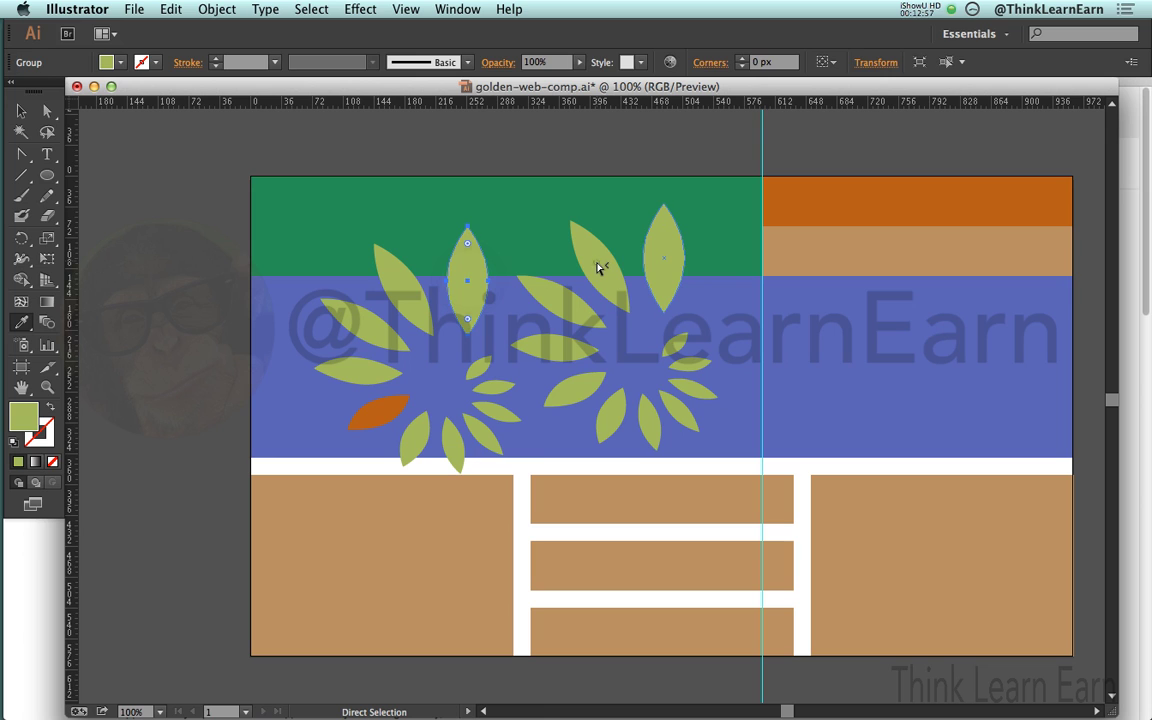
key("super+2")
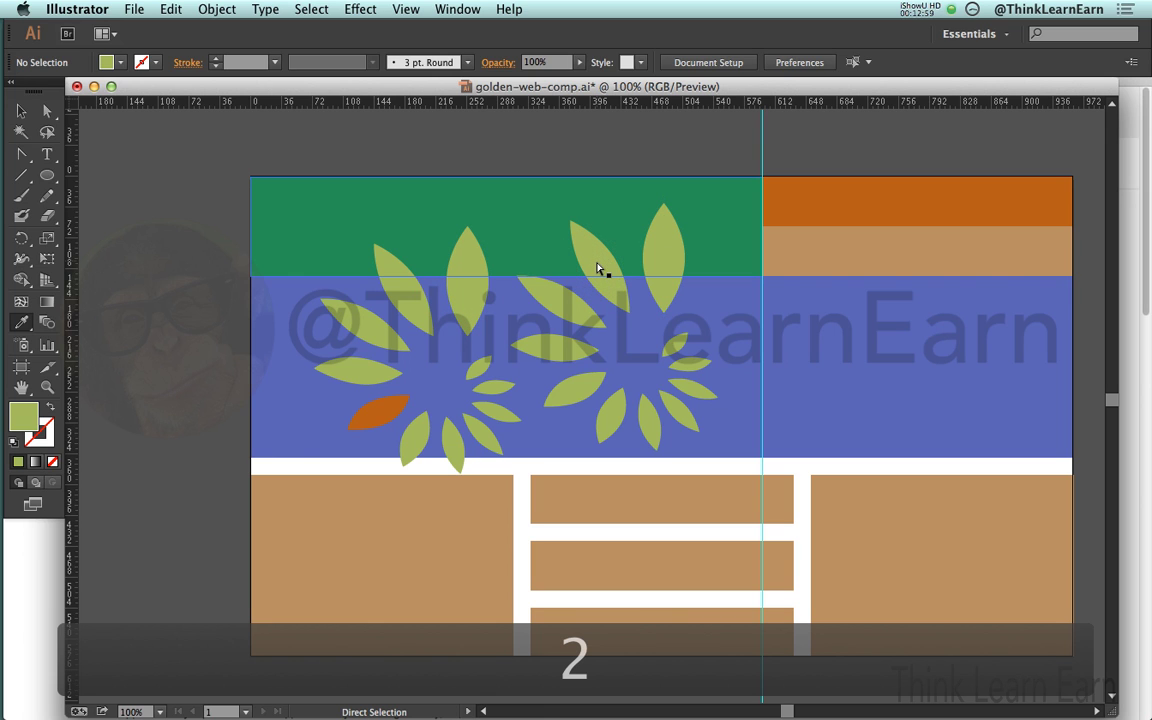
Step: Select the petals with the same fill color as the original petal and try blending their colors vertically
left_click(470, 297)
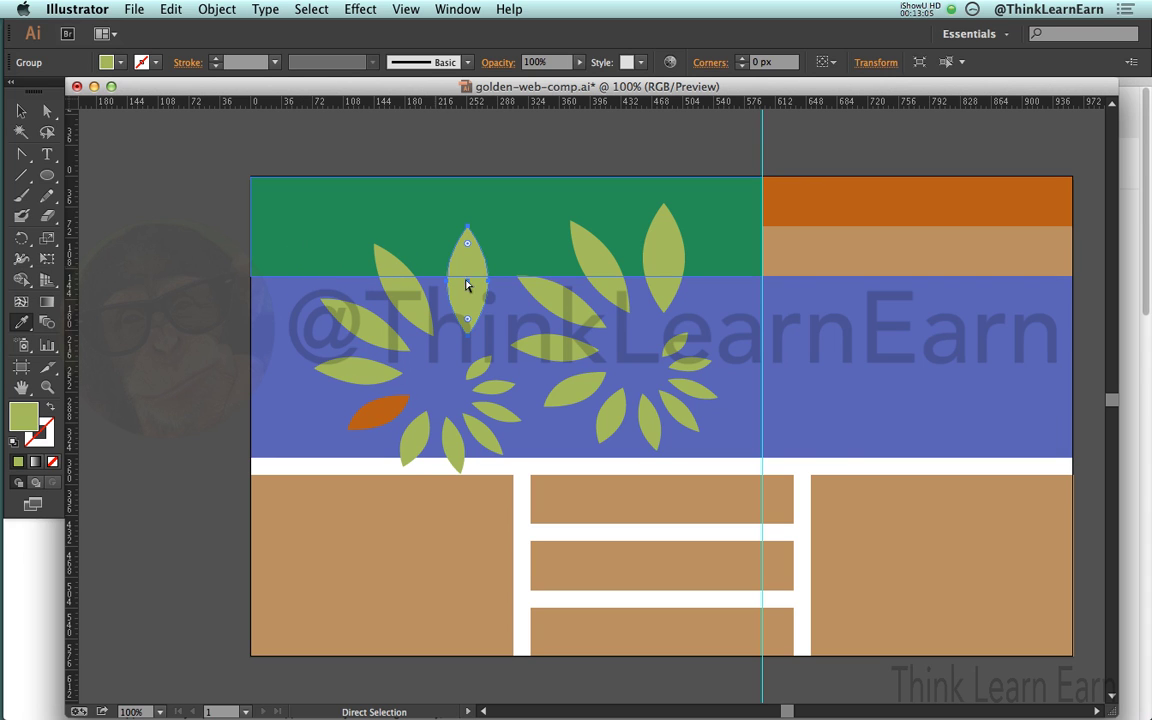
left_click(313, 10)
mouse_move(340, 170)
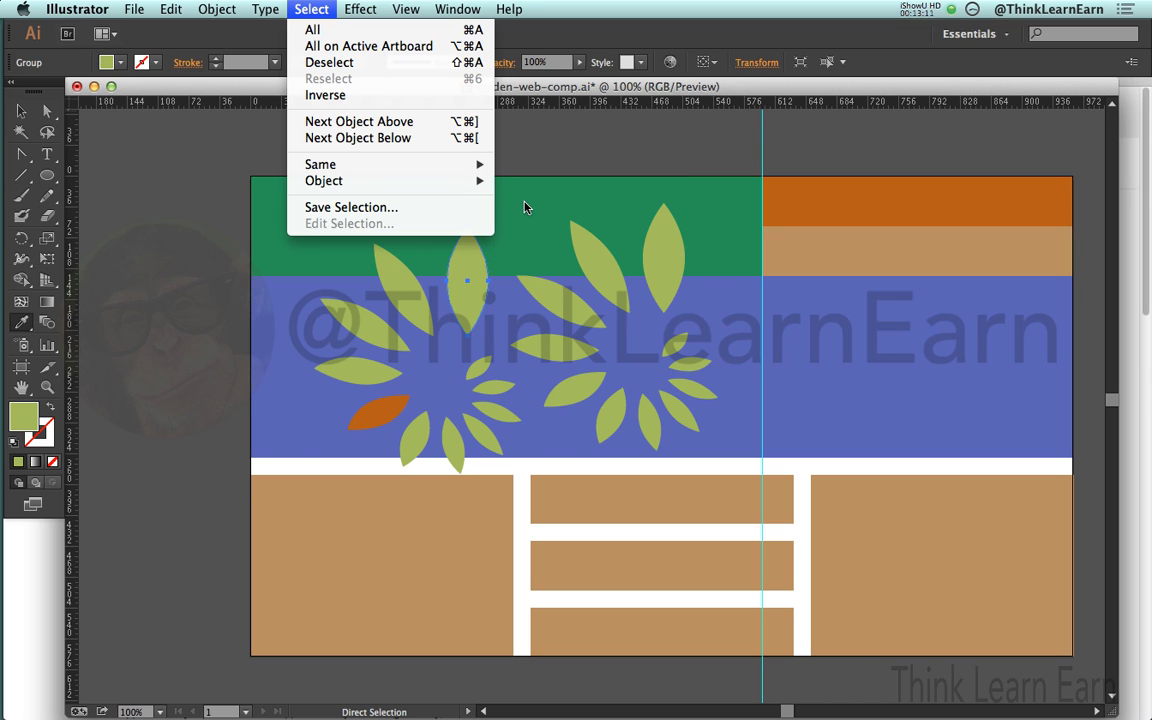
left_click(520, 229)
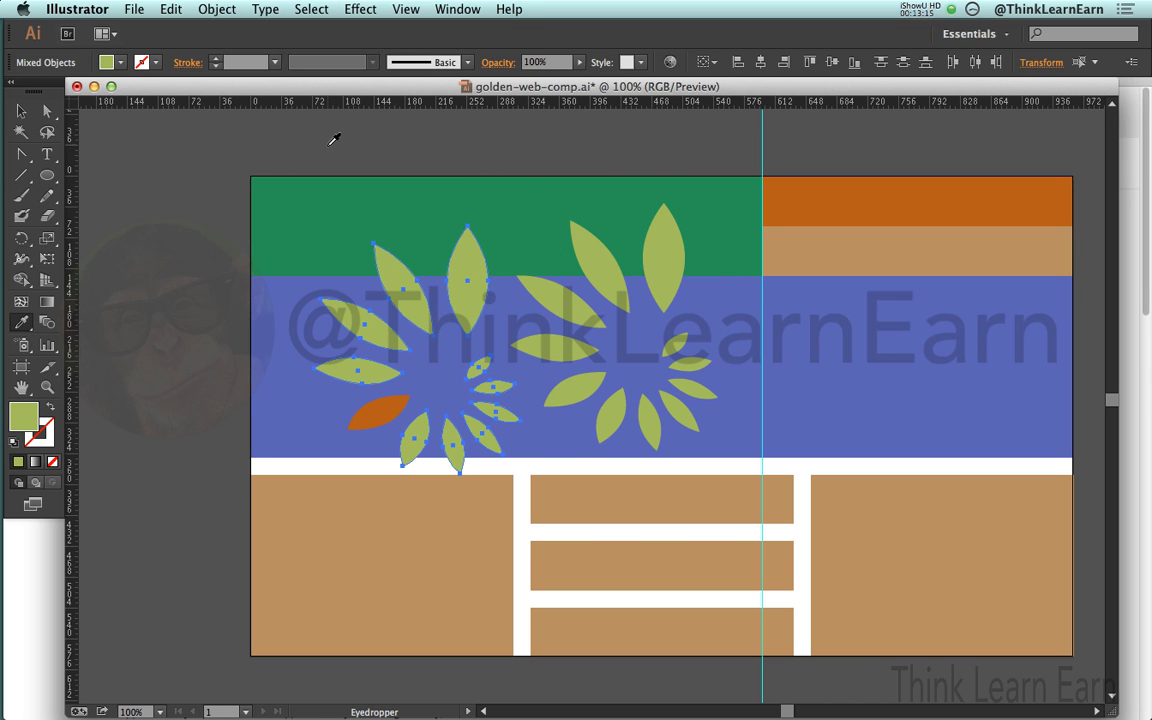
left_click(168, 10)
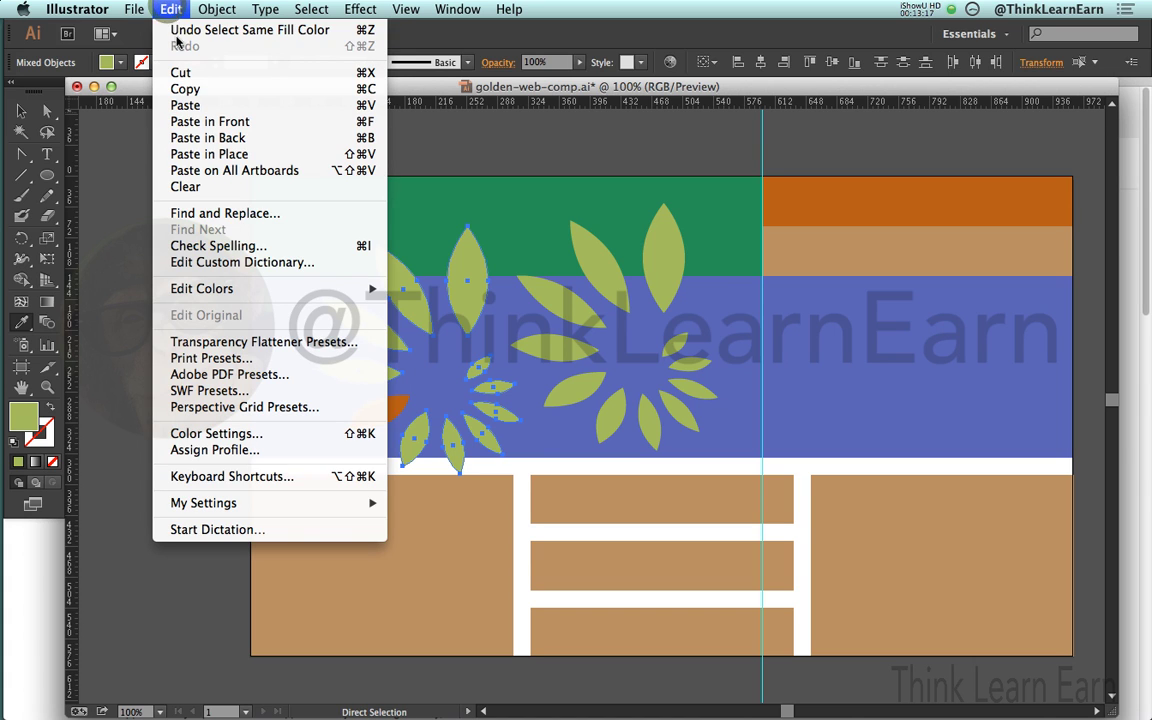
left_click(213, 288)
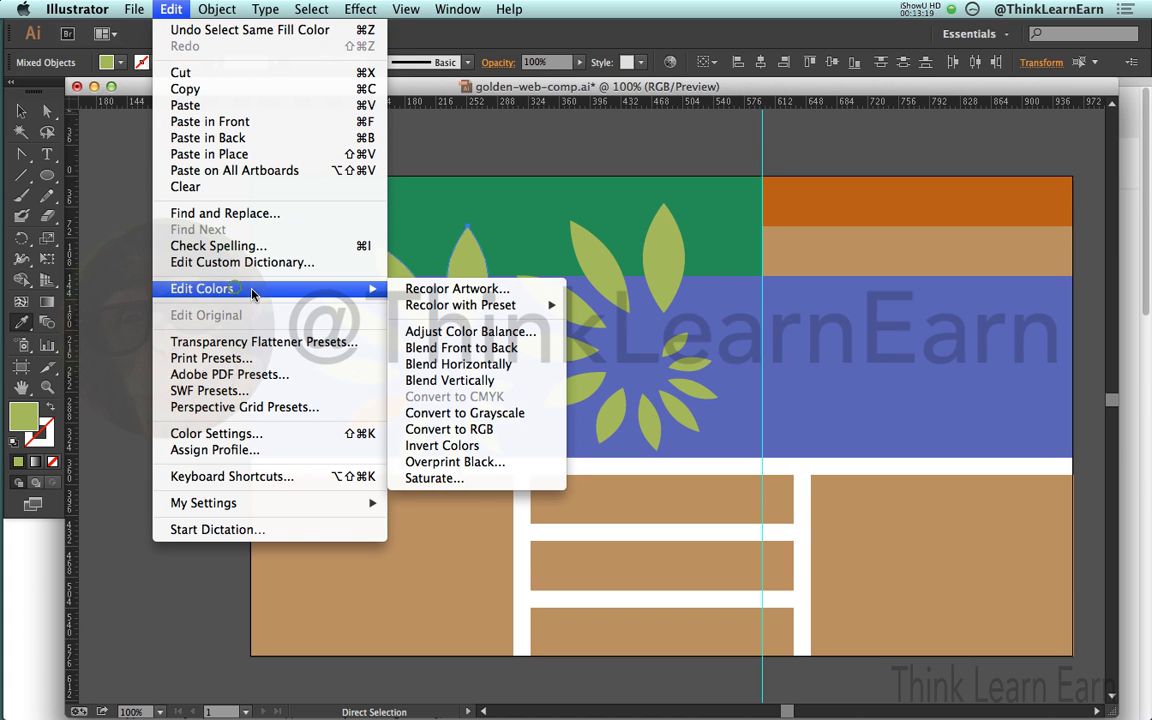
left_click(444, 381)
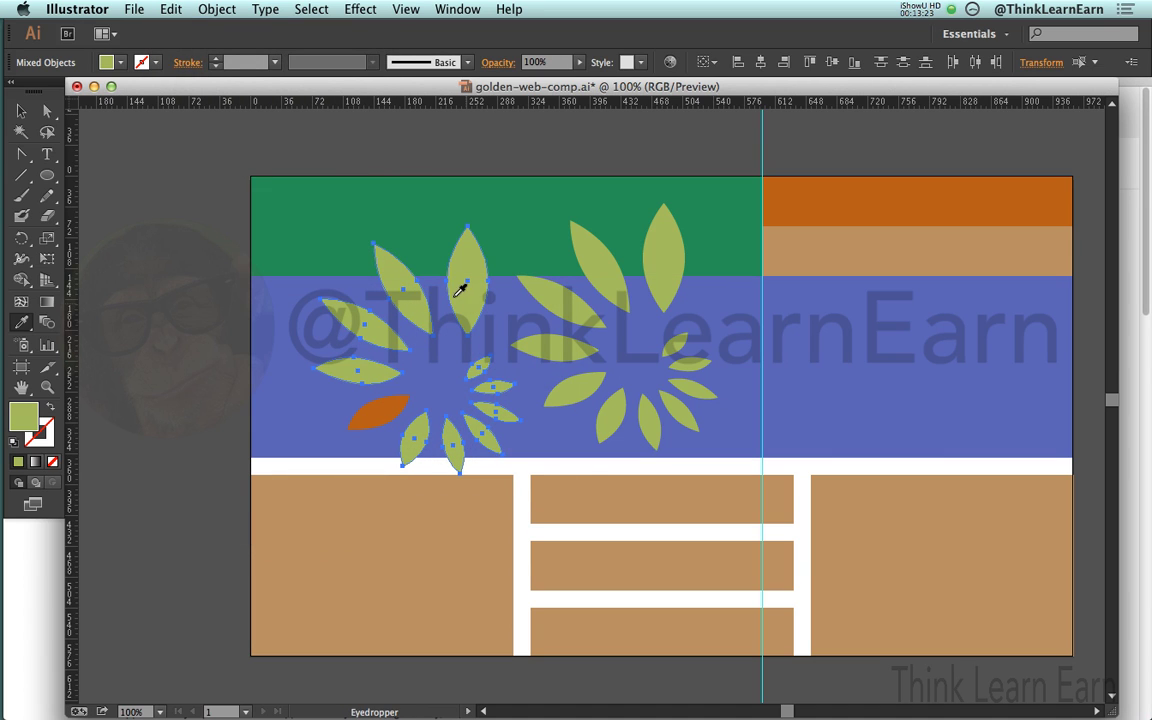
left_click(185, 288)
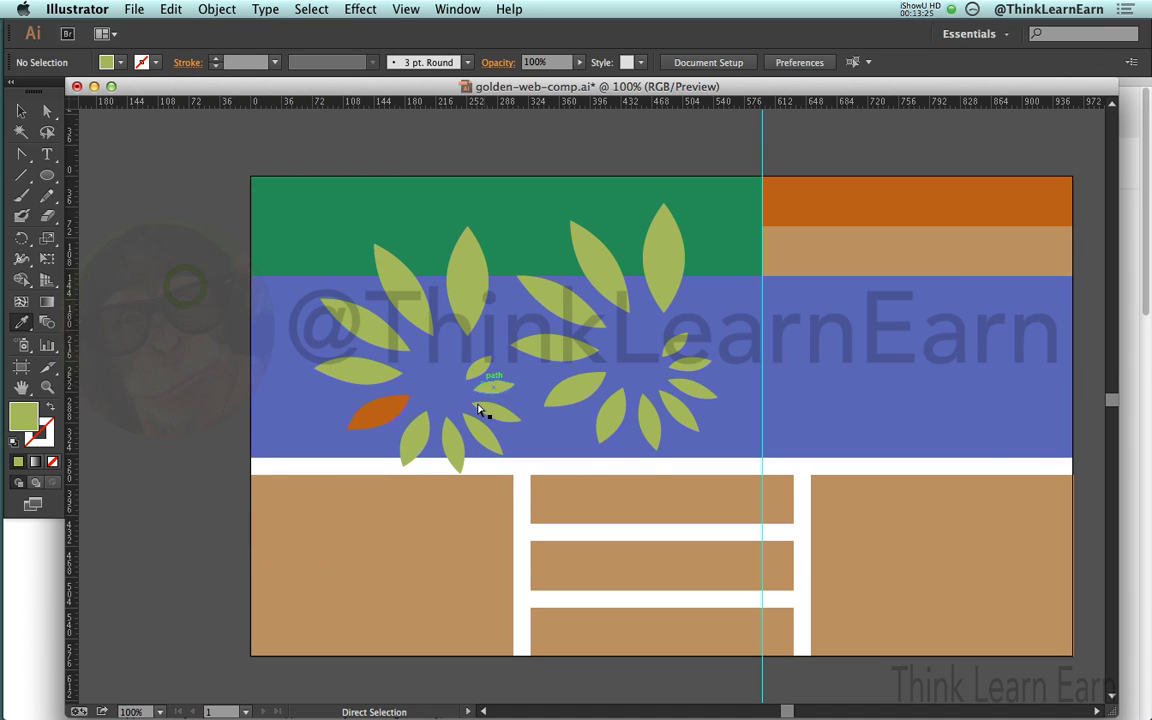
Step: Move the orange petal and the three green petals above it off the left side of the artboard
left_click(381, 415)
left_click(373, 373, "shift")
left_click(380, 333, "shift")
left_click_drag(413, 310, 214, 305)
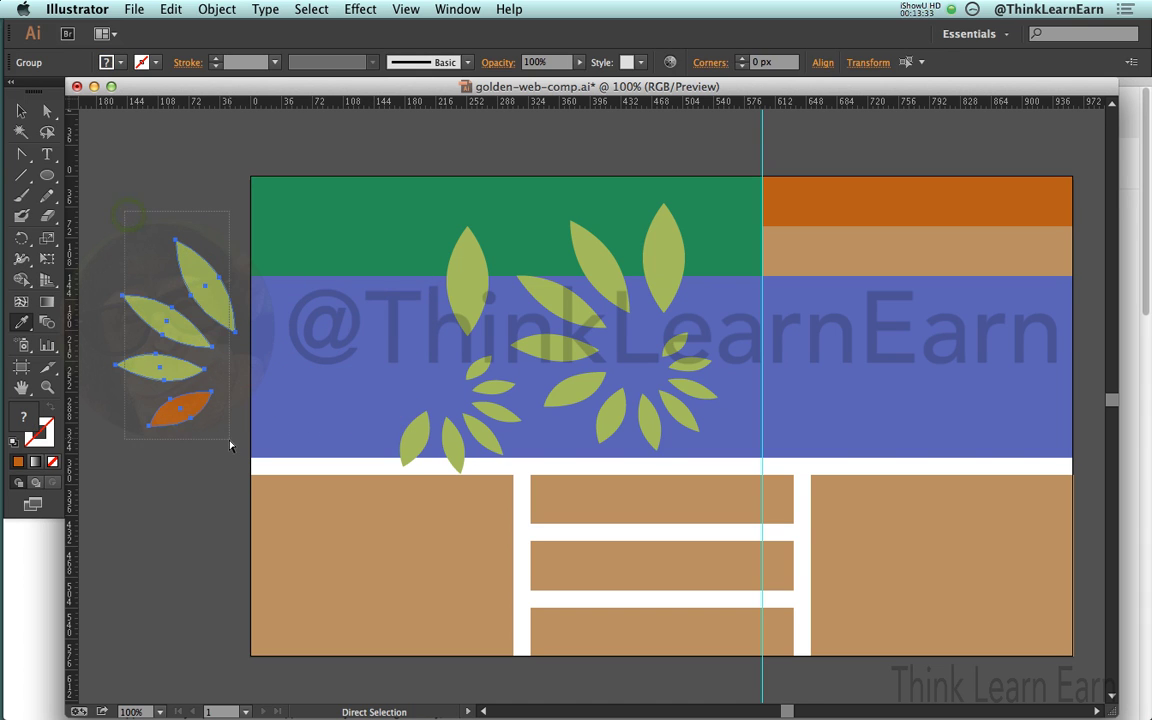
Step: Blend the colors of the four separated petals vertically from green to orange, and deselect them
left_click_drag(231, 442, 209, 176)
left_click(168, 9)
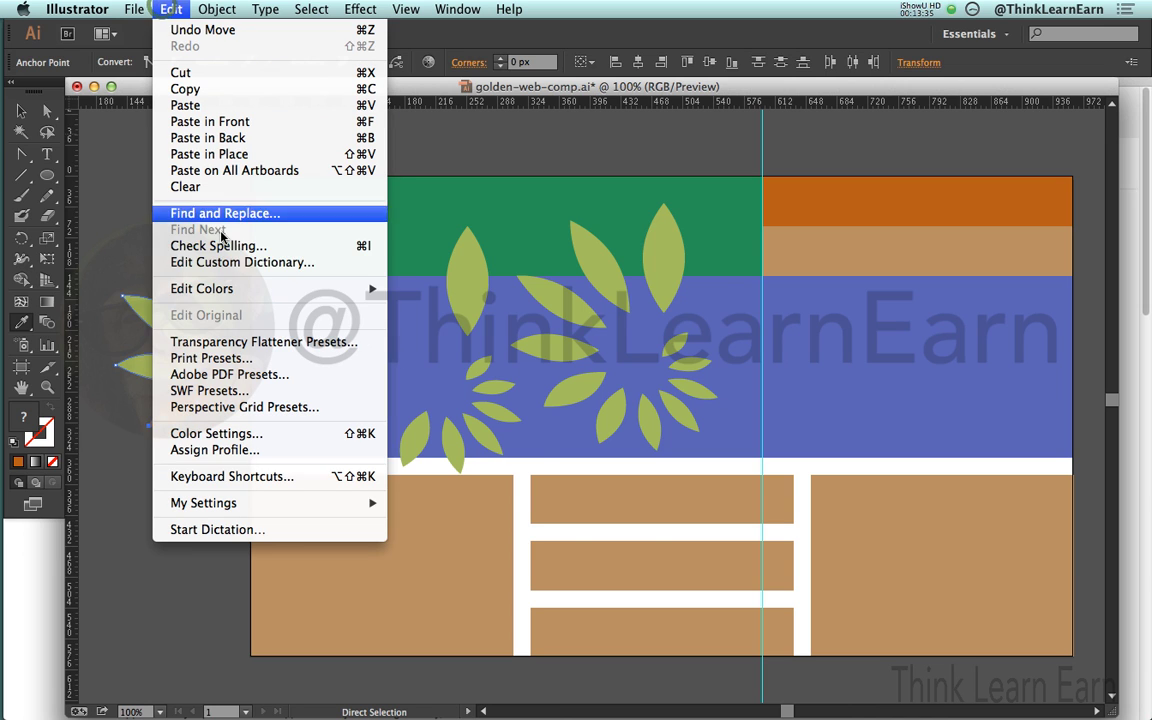
mouse_move(225, 288)
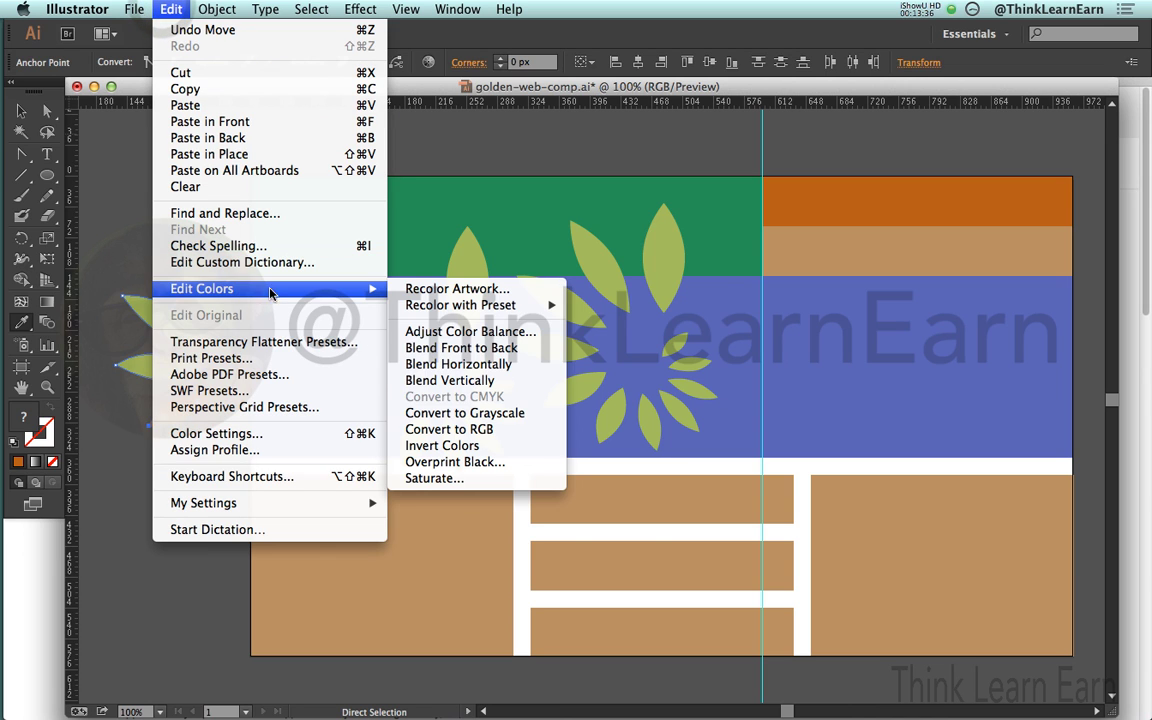
left_click(445, 382)
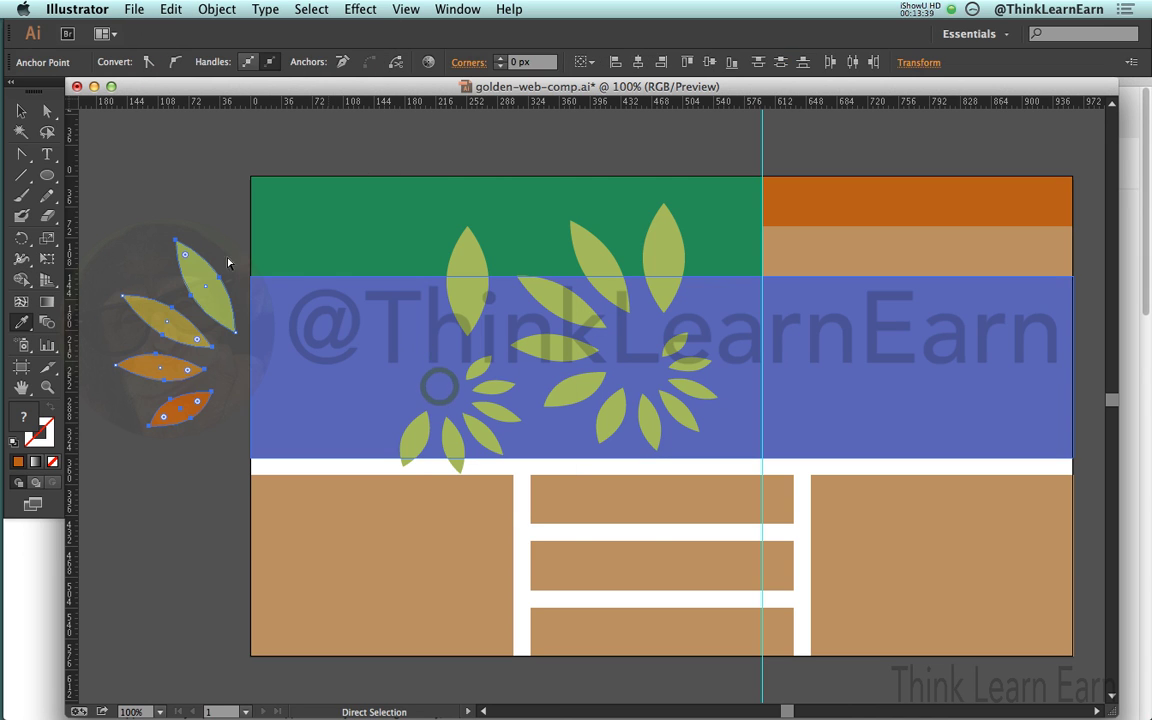
left_click(201, 220, "super")
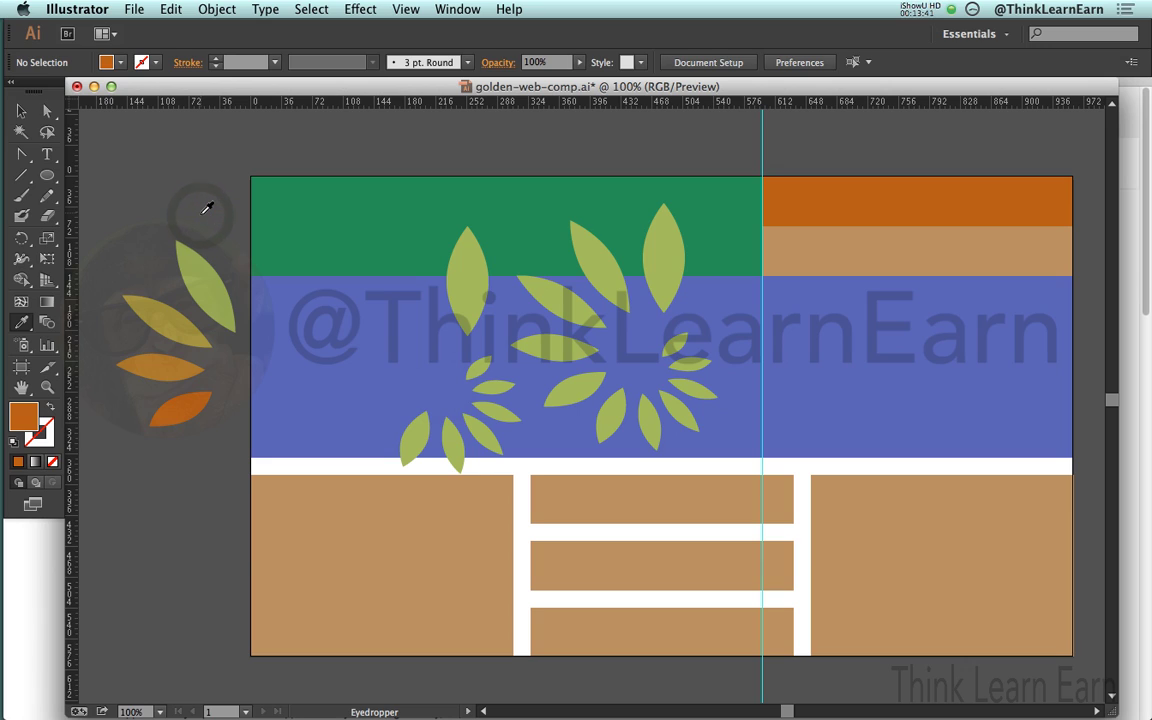